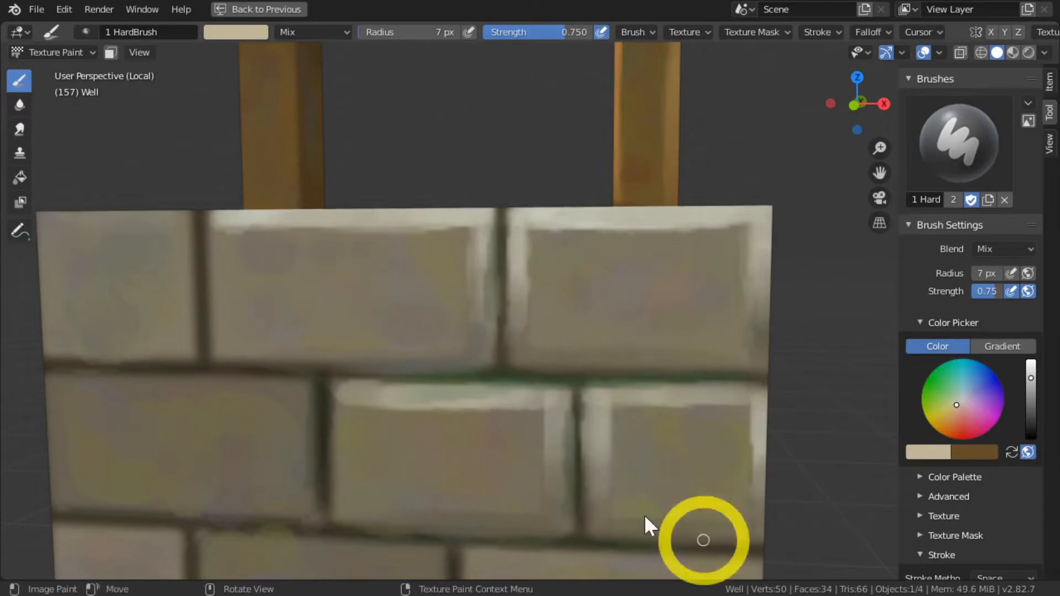
Step: Sample the stone colour, darken it, and paint two dark dots on the top corner brick with a 24 px brush
{"action": "key", "text": "s"}
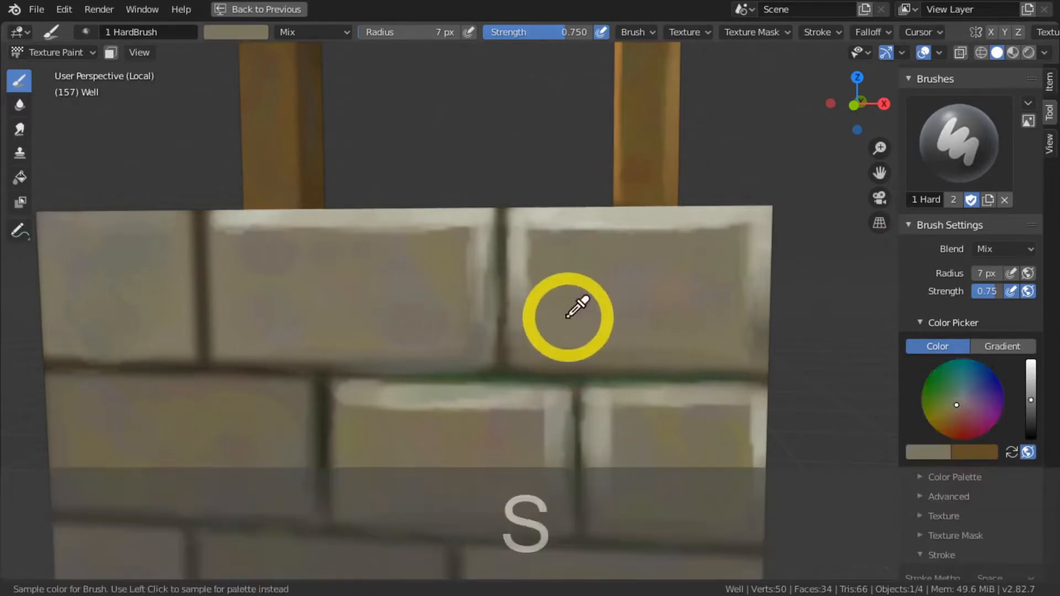
{"action": "left_click", "coordinate": [572, 308]}
{"action": "left_click_drag", "start_coordinate": [1032, 399], "coordinate": [1031, 418]}
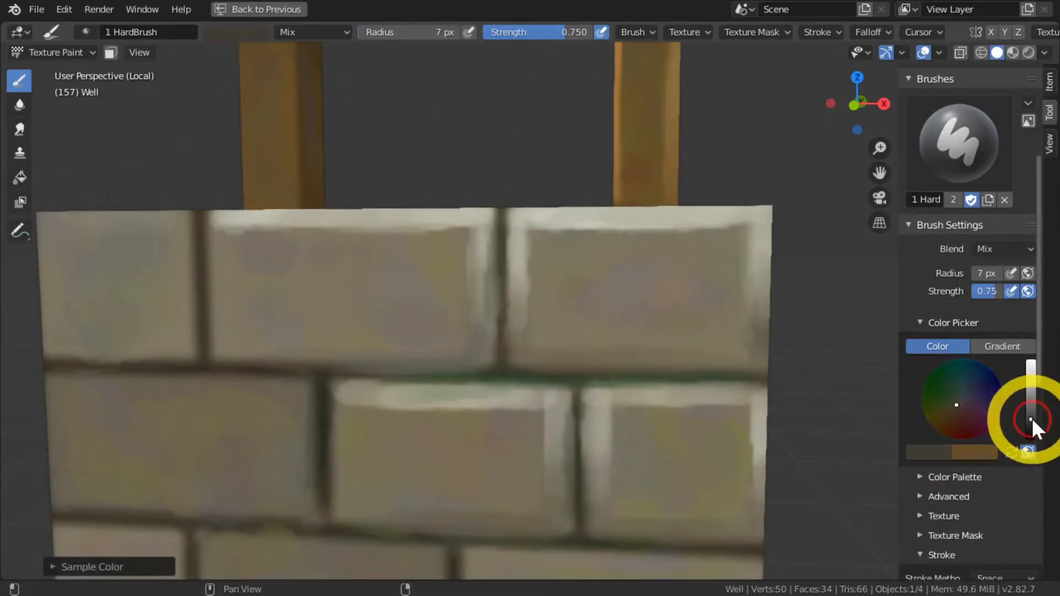
{"action": "key", "text": "s"}
{"action": "key", "text": "bracketright"}
{"action": "key", "text": "bracketright"}
{"action": "key", "text": "bracketright"}
{"action": "key", "text": "bracketright"}
{"action": "key", "text": "bracketright"}
{"action": "key", "text": "bracketright"}
{"action": "key", "text": "bracketright"}
{"action": "key", "text": "bracketright"}
{"action": "key", "text": "bracketright"}
{"action": "key", "text": "bracketright"}
{"action": "key", "text": "bracketright"}
{"action": "key", "text": "bracketright"}
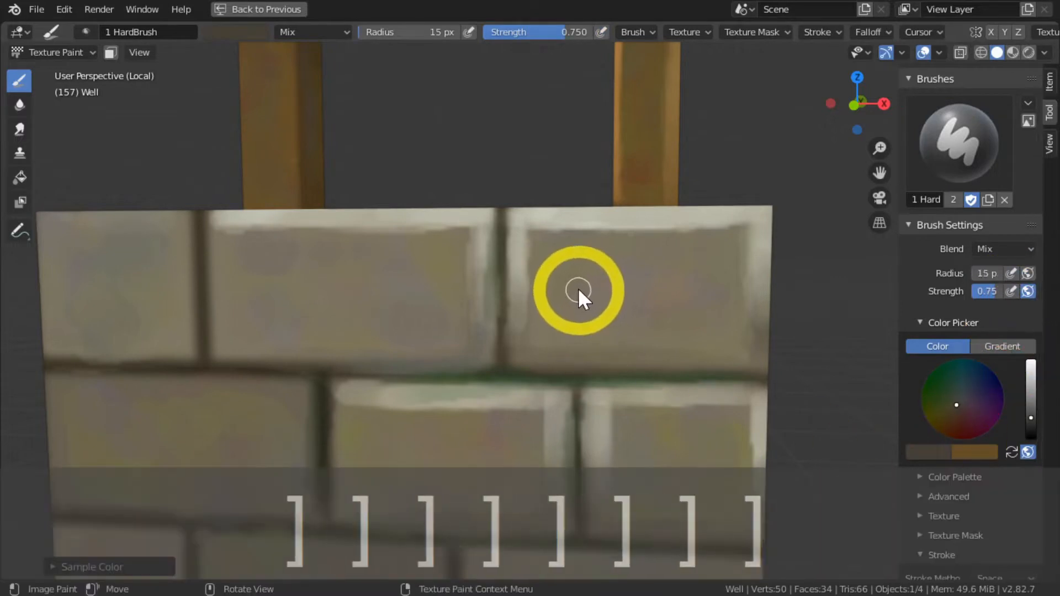
{"action": "key", "text": "bracketright"}
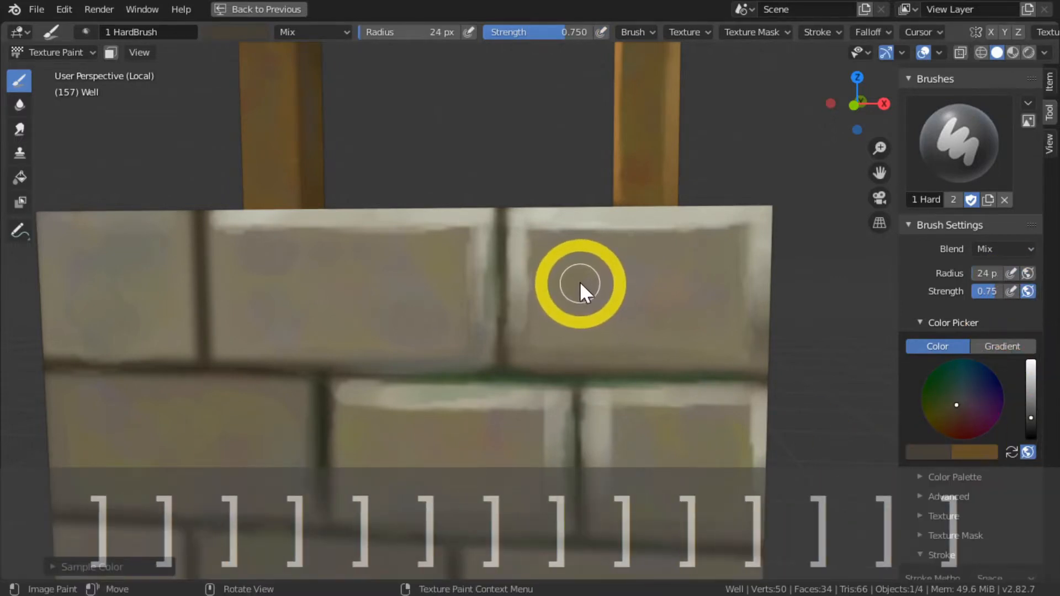
{"action": "left_click", "coordinate": [579, 284]}
{"action": "left_click", "coordinate": [662, 279]}
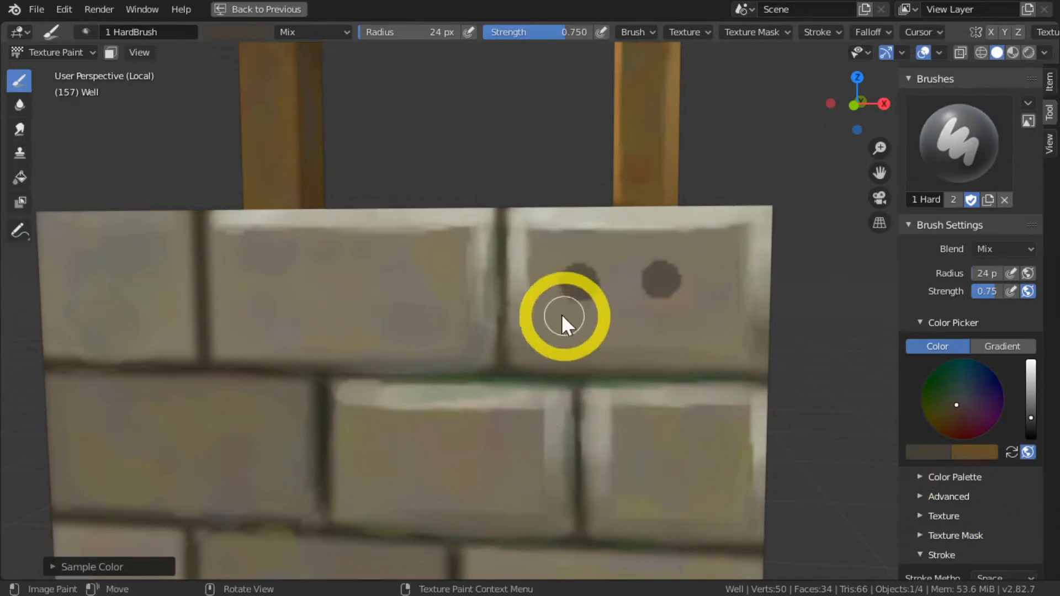
Step: Sample the stone colour, lighten it, and paint highlights along the rims of both dark dots with a 7 px brush
{"action": "key", "text": "s"}
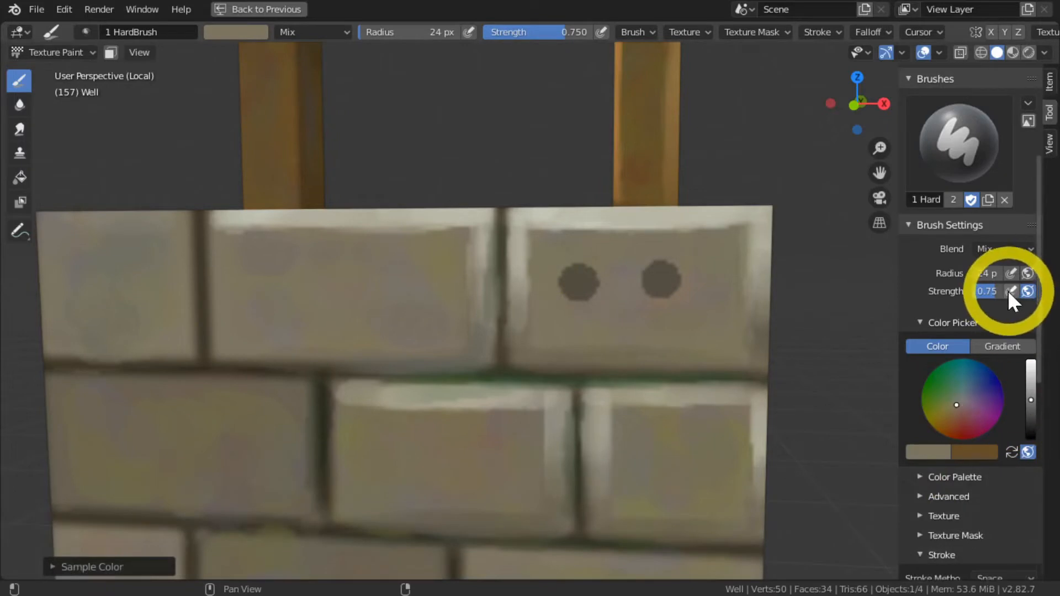
{"action": "left_click_drag", "start_coordinate": [1031, 400], "coordinate": [1030, 375]}
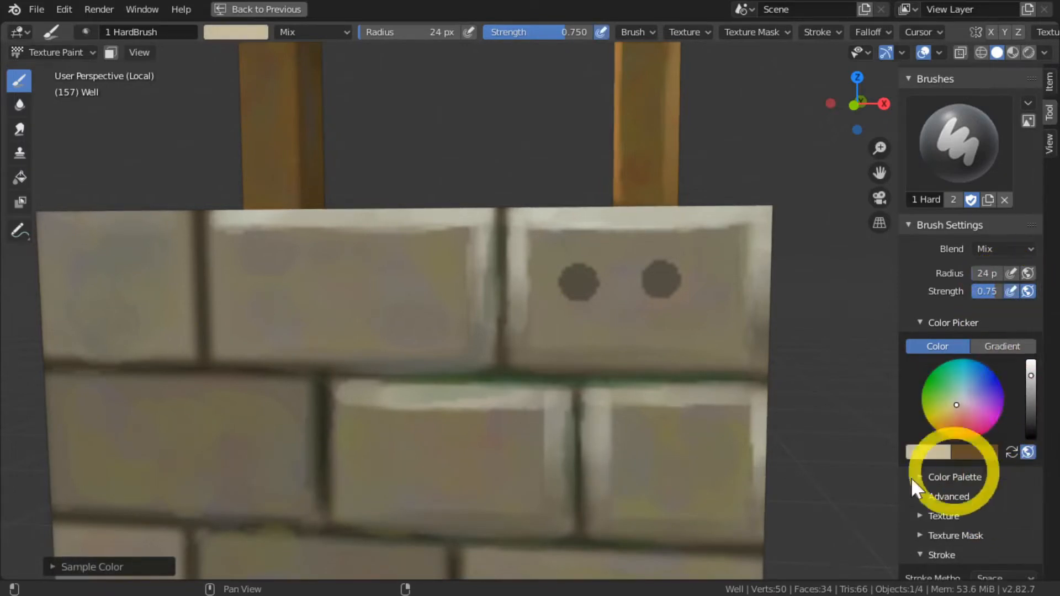
{"action": "key", "text": "bracketleft"}
{"action": "key", "text": "bracketleft"}
{"action": "key", "text": "bracketleft"}
{"action": "key", "text": "bracketleft"}
{"action": "key", "text": "bracketleft"}
{"action": "key", "text": "bracketleft"}
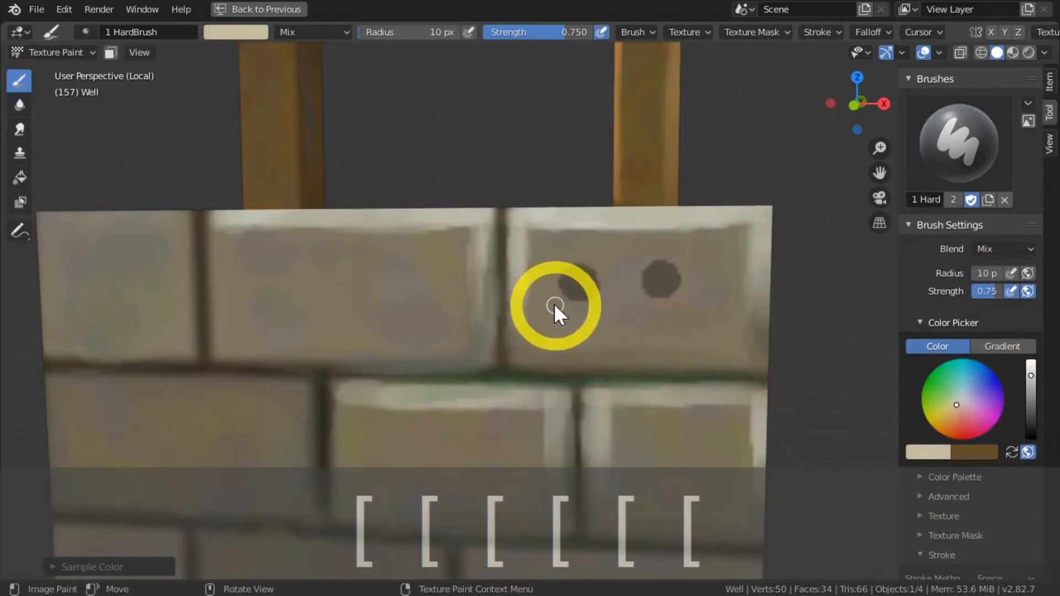
{"action": "key", "text": "bracketleft"}
{"action": "key", "text": "bracketleft"}
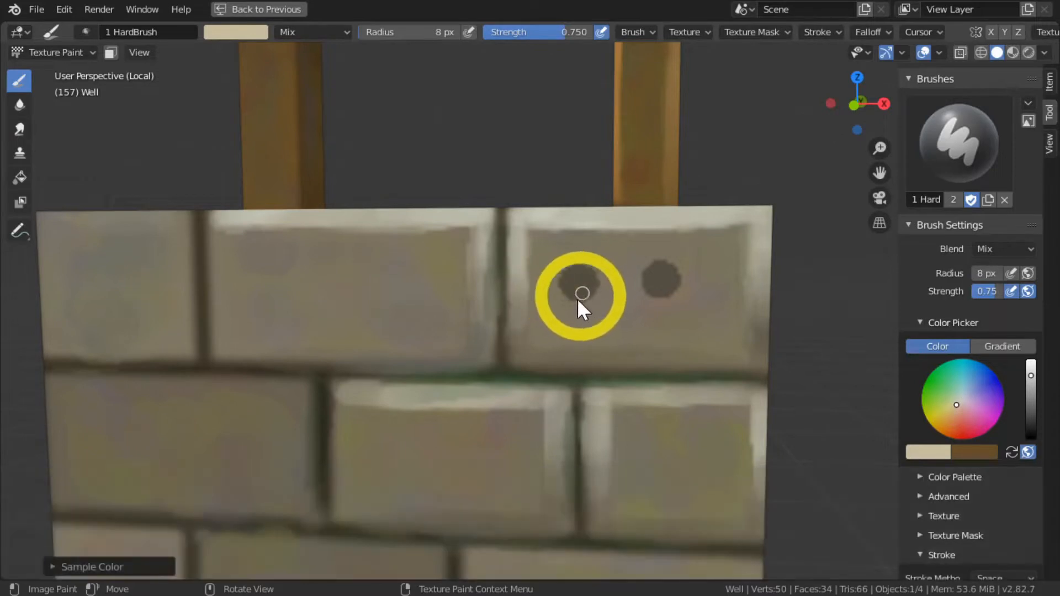
{"action": "key", "text": "bracketleft"}
{"action": "mouse_move", "coordinate": [565, 287]}
{"action": "left_mouse_down"}
{"action": "mouse_move", "coordinate": [591, 286]}
{"action": "mouse_move", "coordinate": [571, 292]}
{"action": "left_mouse_up"}
{"action": "scroll", "coordinate": [350, 284], "scroll_direction": "down", "scroll_amount": 8}
{"action": "scroll", "coordinate": [333, 362], "scroll_direction": "up", "scroll_amount": 8}
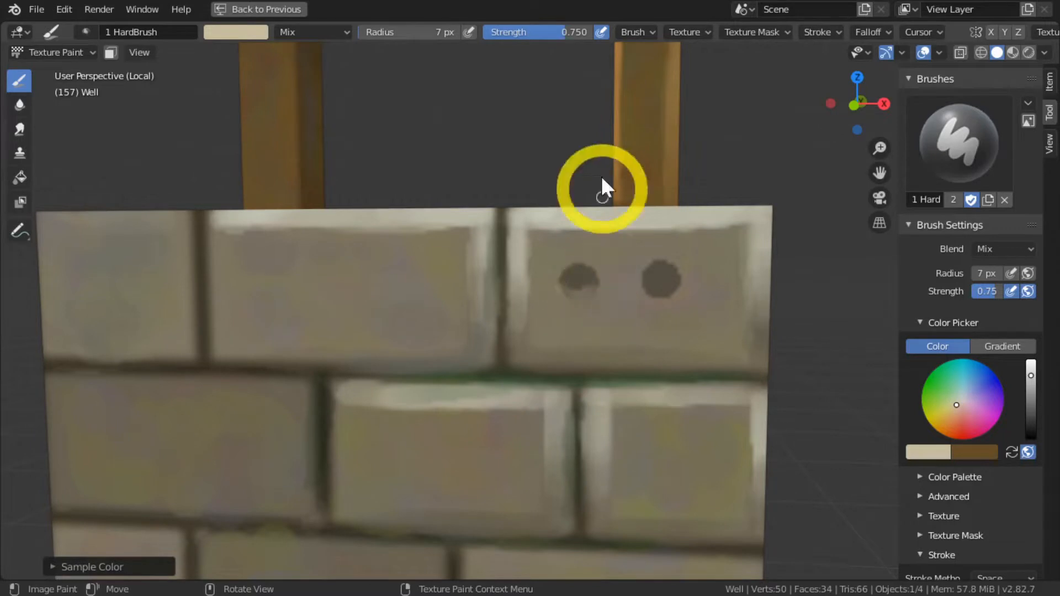
{"action": "left_click", "coordinate": [559, 259]}
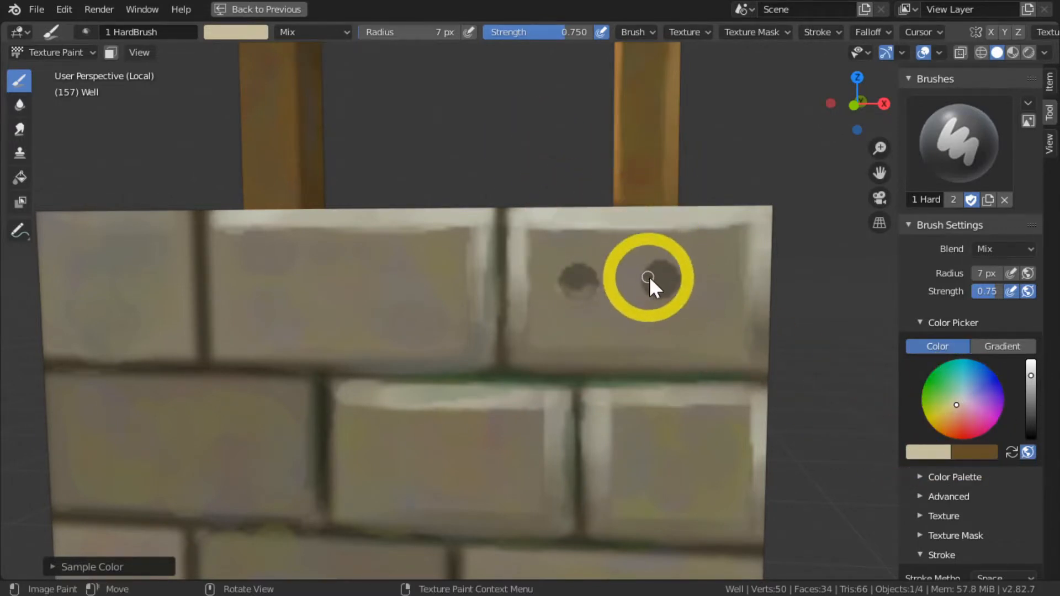
{"action": "left_click", "coordinate": [673, 267]}
{"action": "mouse_move", "coordinate": [672, 267]}
{"action": "left_mouse_down"}
{"action": "mouse_move", "coordinate": [653, 272]}
{"action": "mouse_move", "coordinate": [674, 279]}
{"action": "mouse_move", "coordinate": [657, 267]}
{"action": "mouse_move", "coordinate": [646, 293]}
{"action": "left_mouse_up"}
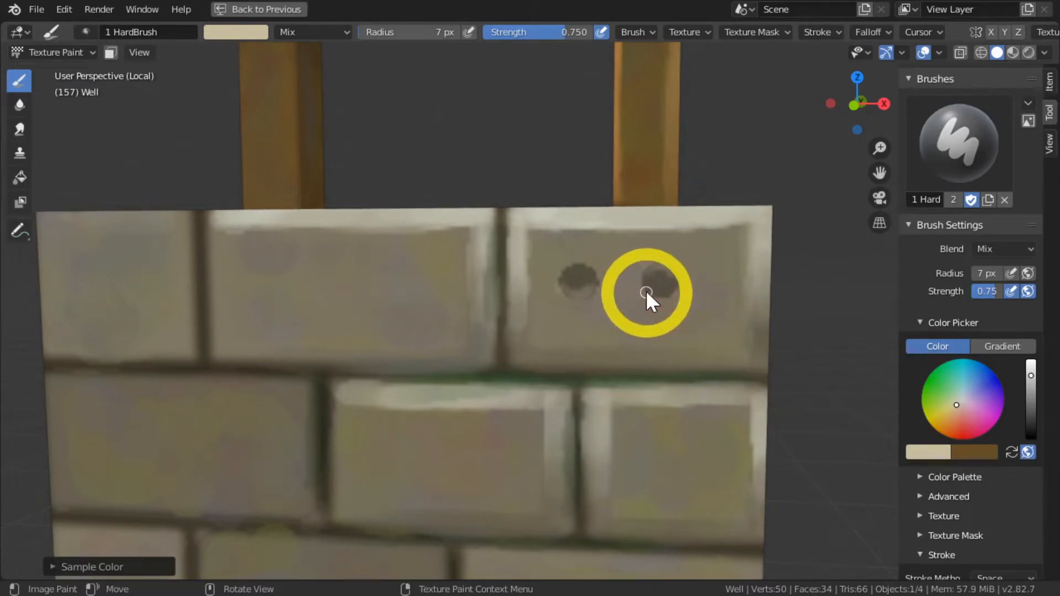
Step: Check the two holes from farther away and undo their highlight strokes and dark dots
{"action": "scroll", "coordinate": [458, 273], "scroll_direction": "down", "scroll_amount": 7}
{"action": "middle_click_drag", "start_coordinate": [429, 382], "coordinate": [440, 385]}
{"action": "scroll", "coordinate": [440, 385], "scroll_direction": "up", "scroll_amount": 3}
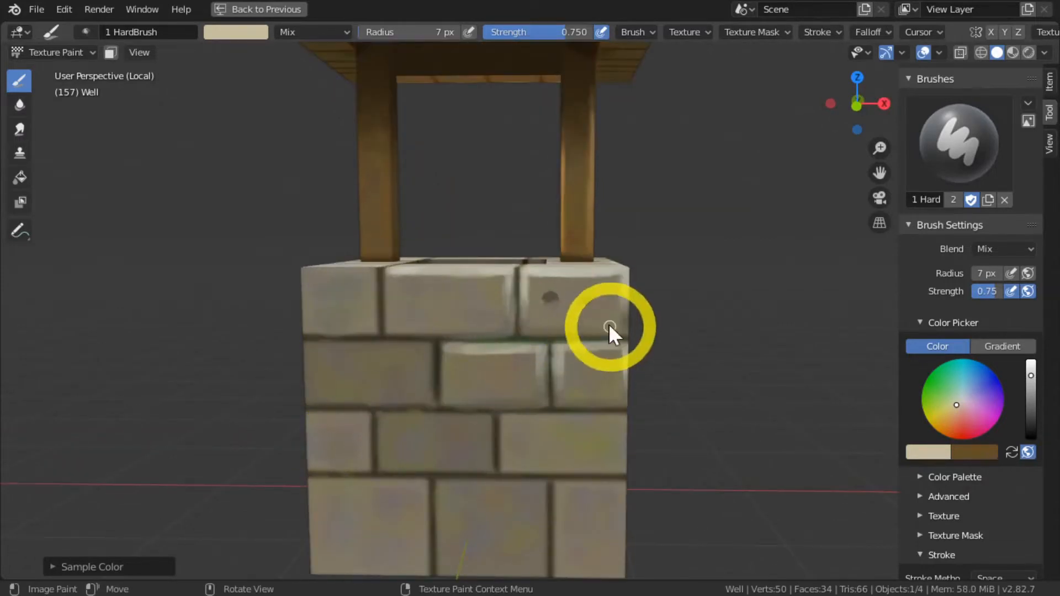
{"action": "mouse_move", "coordinate": [549, 438]}
{"action": "middle_mouse_down"}
{"action": "mouse_move", "coordinate": [504, 433]}
{"action": "mouse_move", "coordinate": [548, 424]}
{"action": "middle_mouse_up"}
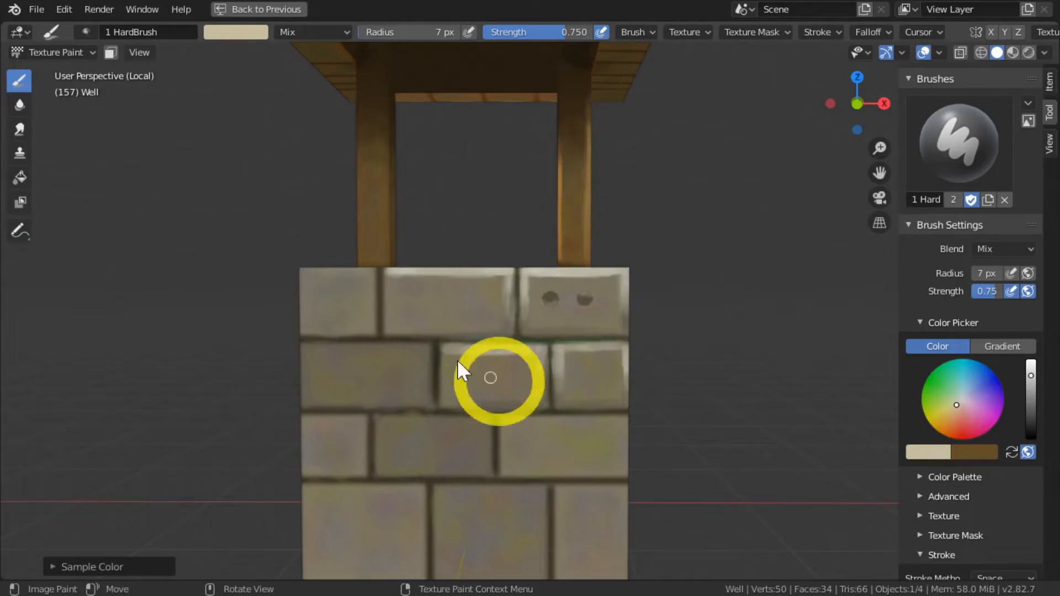
{"action": "key", "text": "ctrl+z"}
{"action": "key", "text": "ctrl+z"}
{"action": "key", "text": "ctrl+z"}
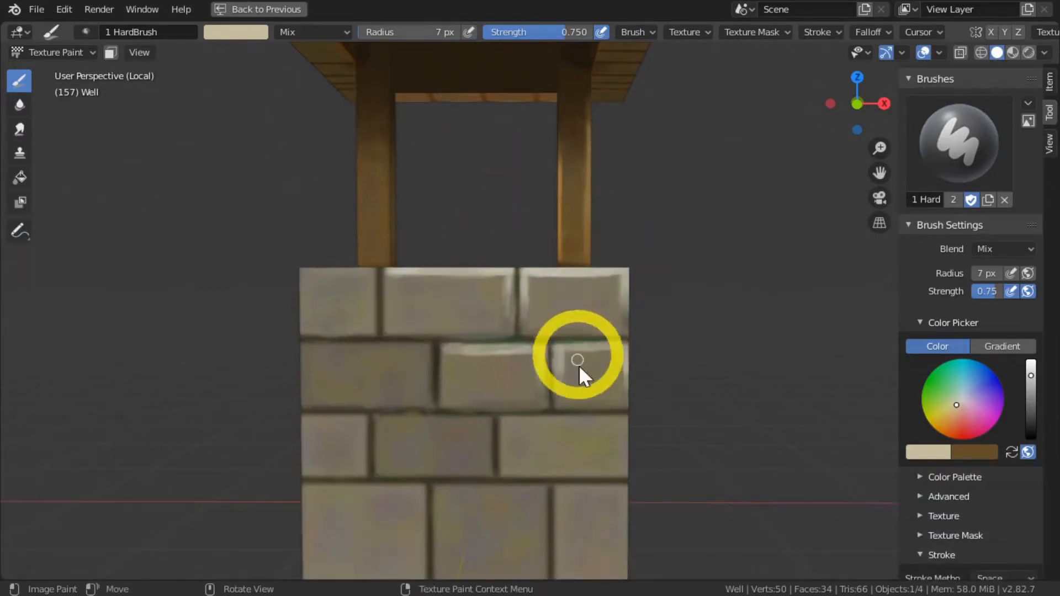
Step: Sample the dark green mortar colour and paint a 7 px crack across the front face of the top corner brick
{"action": "scroll", "coordinate": [579, 365], "scroll_direction": "down", "scroll_amount": 3}
{"action": "middle_click_drag", "start_coordinate": [578, 365], "coordinate": [529, 429]}
{"action": "scroll", "coordinate": [528, 429], "scroll_direction": "up", "scroll_amount": 4}
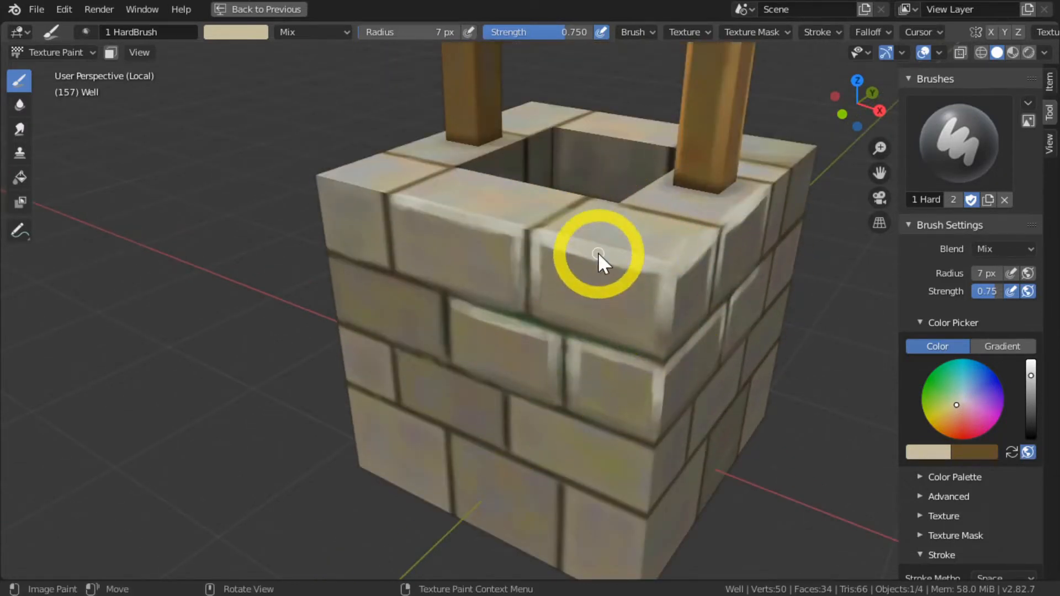
{"action": "key", "text": "s"}
{"action": "left_click", "coordinate": [545, 322]}
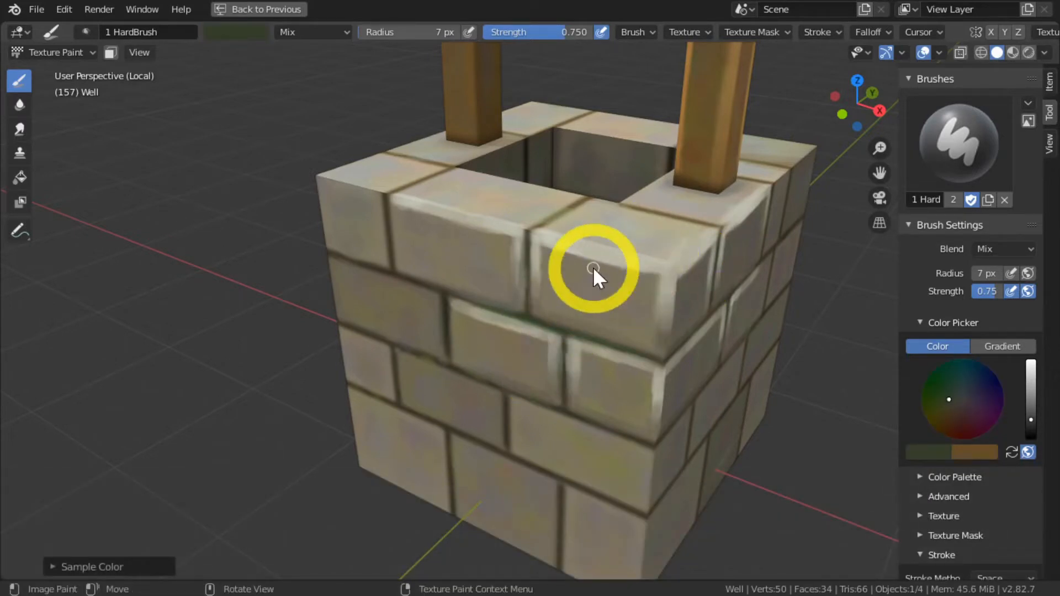
{"action": "scroll", "coordinate": [593, 267], "scroll_direction": "up", "scroll_amount": 2}
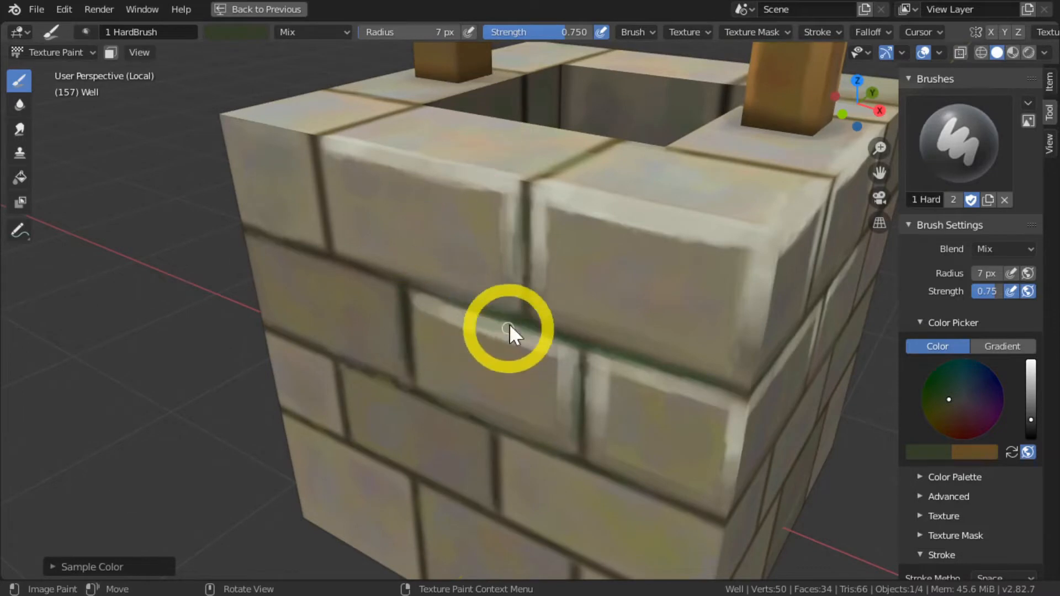
{"action": "middle_click_drag", "start_coordinate": [516, 326], "coordinate": [342, 337], "text": "shift"}
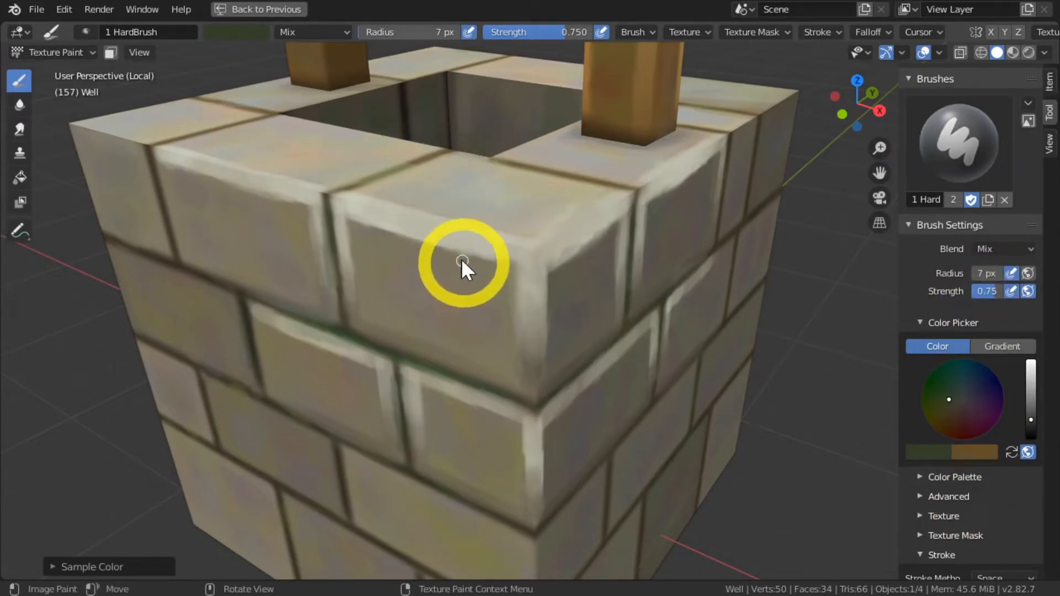
{"action": "middle_click_drag", "start_coordinate": [447, 246], "coordinate": [474, 246]}
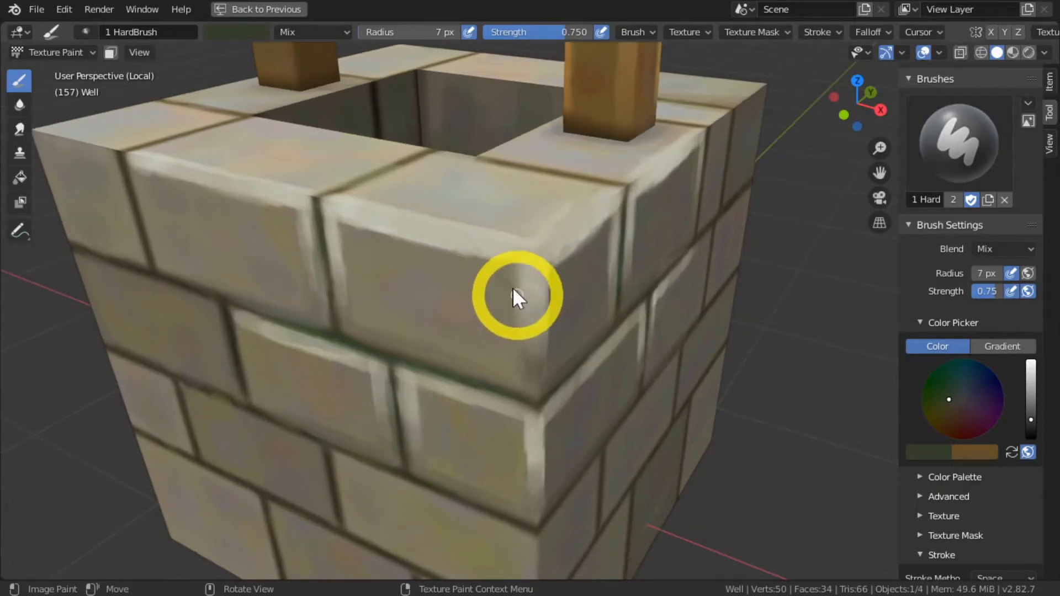
{"action": "left_click_drag", "start_coordinate": [489, 257], "coordinate": [526, 304]}
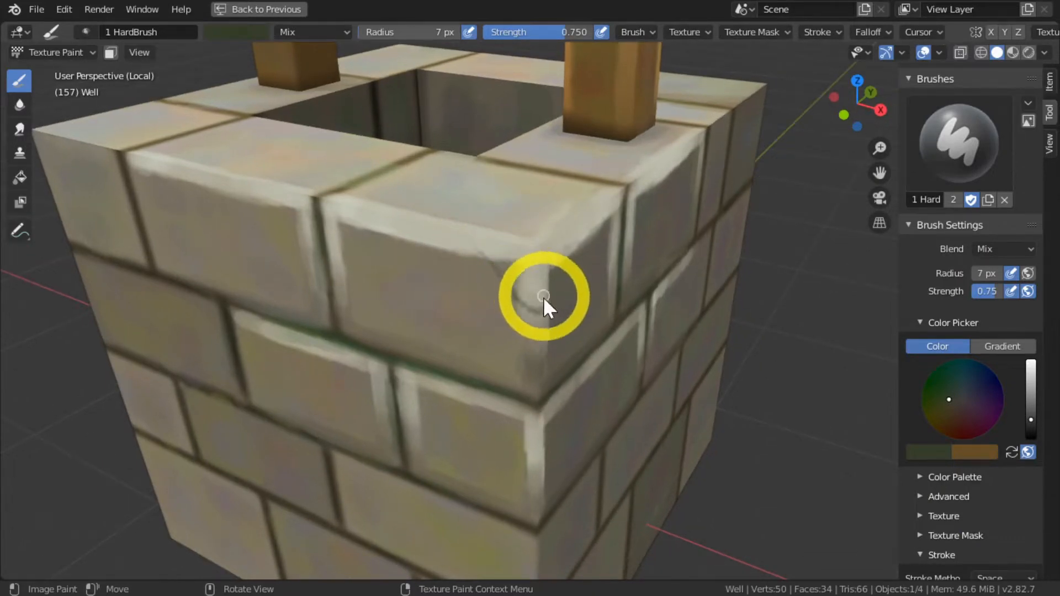
Step: Continue the crack over the corner brick's adjacent side and top face to close the outline of a chipped corner
{"action": "middle_click_drag", "start_coordinate": [544, 303], "coordinate": [497, 310]}
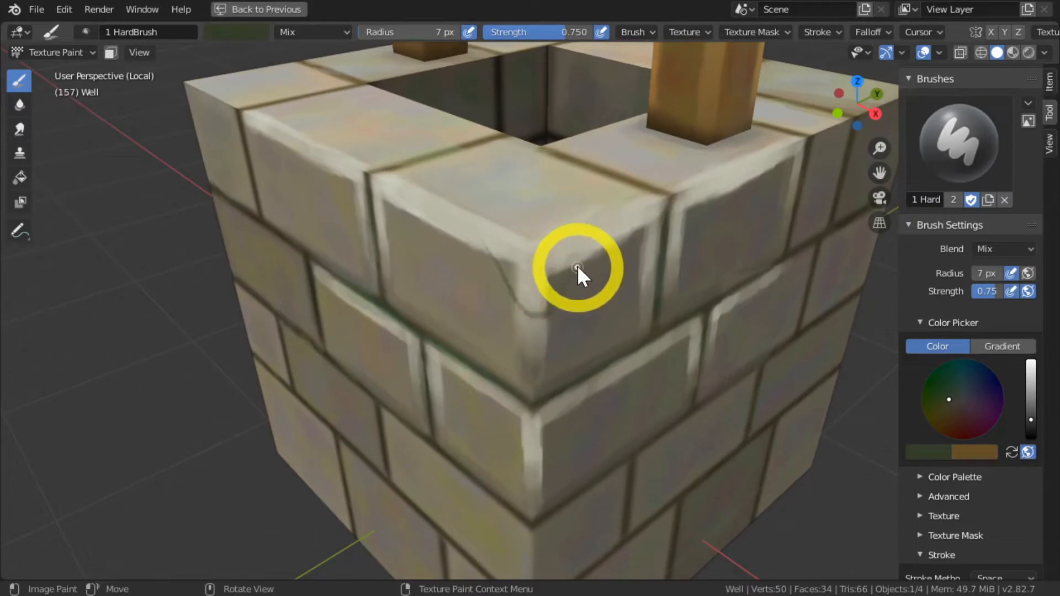
{"action": "mouse_move", "coordinate": [575, 224]}
{"action": "left_mouse_down"}
{"action": "mouse_move", "coordinate": [551, 207]}
{"action": "mouse_move", "coordinate": [506, 200]}
{"action": "mouse_move", "coordinate": [472, 231]}
{"action": "mouse_move", "coordinate": [477, 211]}
{"action": "mouse_move", "coordinate": [503, 202]}
{"action": "mouse_move", "coordinate": [498, 268]}
{"action": "mouse_move", "coordinate": [534, 315]}
{"action": "mouse_move", "coordinate": [552, 305]}
{"action": "mouse_move", "coordinate": [581, 252]}
{"action": "left_mouse_up"}
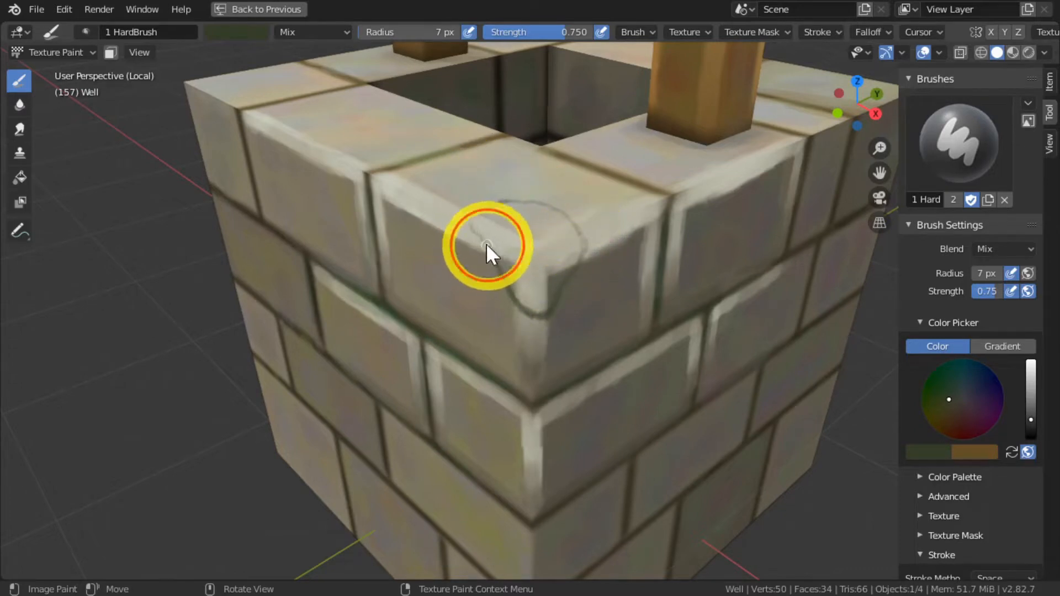
{"action": "mouse_move", "coordinate": [494, 205]}
{"action": "left_mouse_down"}
{"action": "mouse_move", "coordinate": [559, 217]}
{"action": "mouse_move", "coordinate": [583, 252]}
{"action": "left_mouse_up"}
{"action": "middle_click_drag", "start_coordinate": [415, 343], "coordinate": [371, 345]}
{"action": "mouse_move", "coordinate": [563, 219]}
{"action": "left_mouse_down"}
{"action": "mouse_move", "coordinate": [551, 262]}
{"action": "mouse_move", "coordinate": [559, 234]}
{"action": "left_mouse_up"}
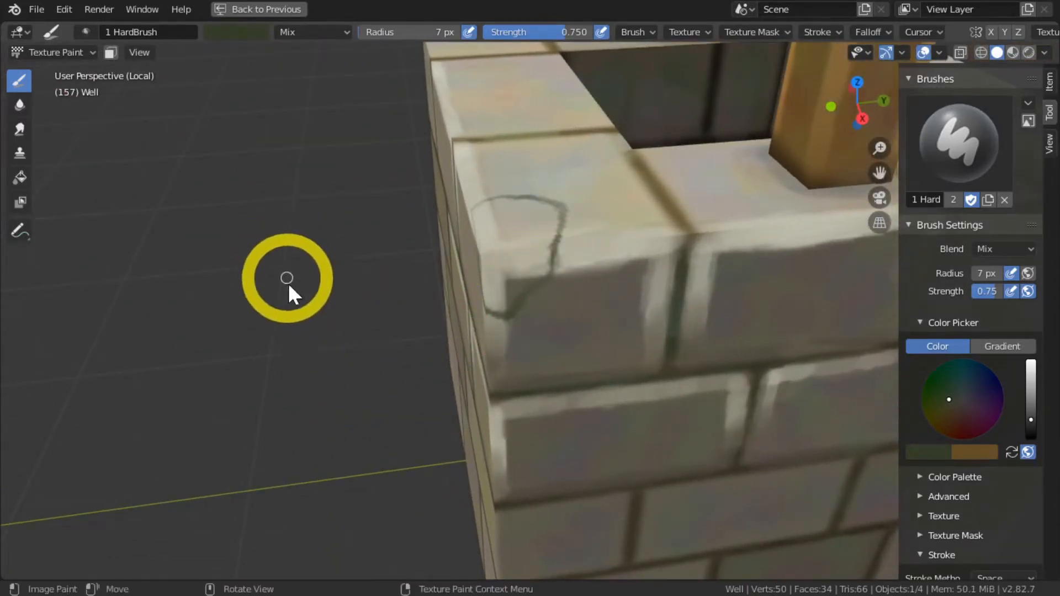
Step: Shift the brush colour to a slightly lighter, more neutral dark grey and retrace the crack on the brick's side and top
{"action": "middle_click_drag", "start_coordinate": [289, 289], "coordinate": [299, 319]}
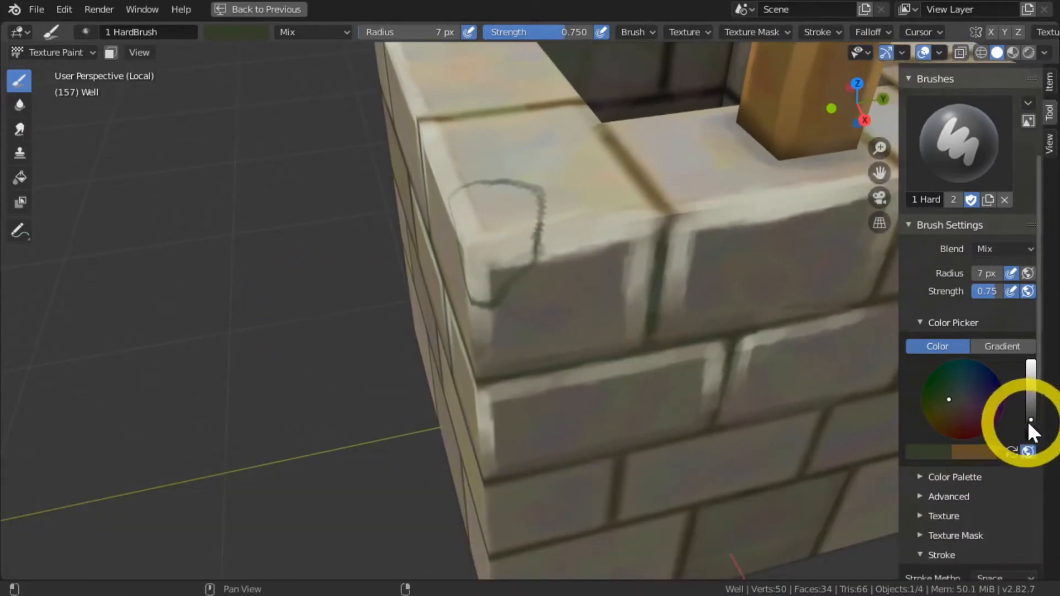
{"action": "left_click_drag", "start_coordinate": [1027, 420], "coordinate": [1030, 417]}
{"action": "left_click", "coordinate": [959, 403]}
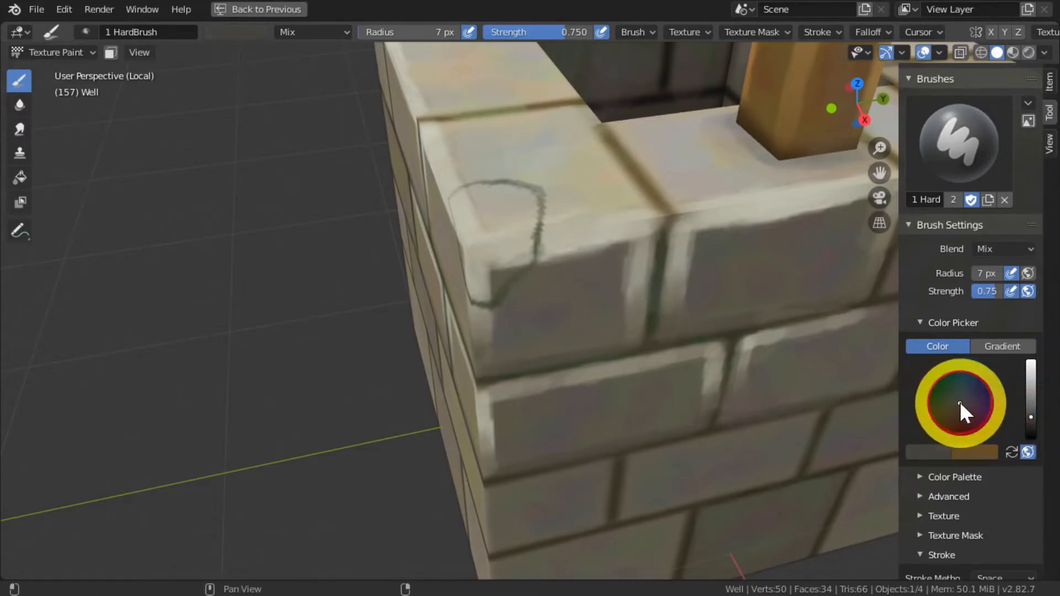
{"action": "mouse_move", "coordinate": [494, 294]}
{"action": "left_mouse_down"}
{"action": "mouse_move", "coordinate": [535, 260]}
{"action": "mouse_move", "coordinate": [537, 243]}
{"action": "mouse_move", "coordinate": [502, 224]}
{"action": "left_mouse_up"}
Step: Set the brush radius to 16 px and thicken the crack on the corner brick's front face
{"action": "middle_click_drag", "start_coordinate": [351, 237], "coordinate": [333, 289]}
{"action": "key", "text": "f"}
{"action": "left_click", "coordinate": [301, 232]}
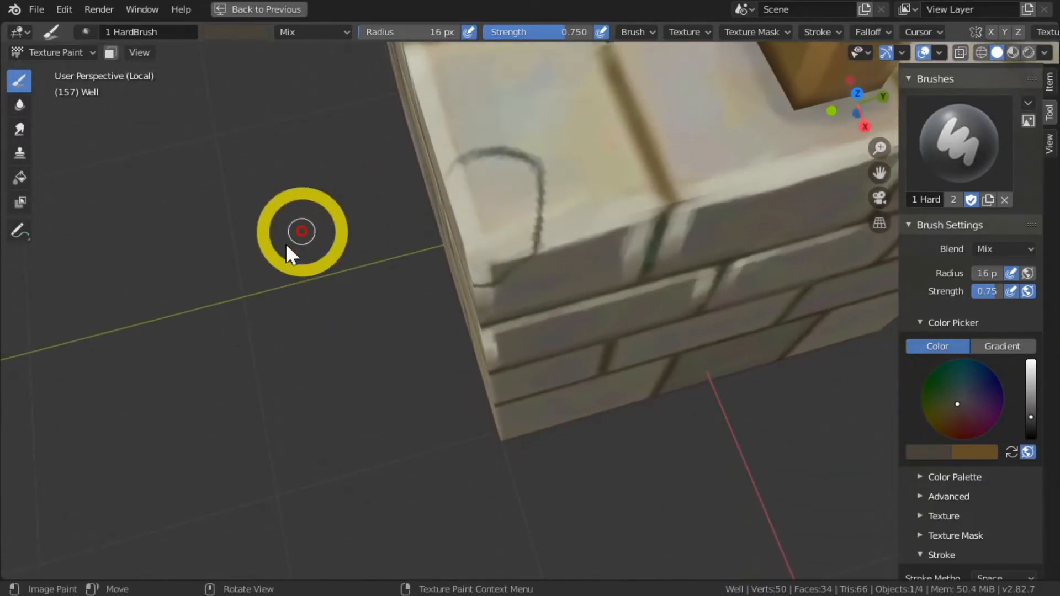
{"action": "middle_click_drag", "start_coordinate": [286, 246], "coordinate": [357, 198]}
{"action": "mouse_move", "coordinate": [464, 162]}
{"action": "left_mouse_down"}
{"action": "mouse_move", "coordinate": [541, 265]}
{"action": "mouse_move", "coordinate": [525, 267]}
{"action": "left_mouse_up"}
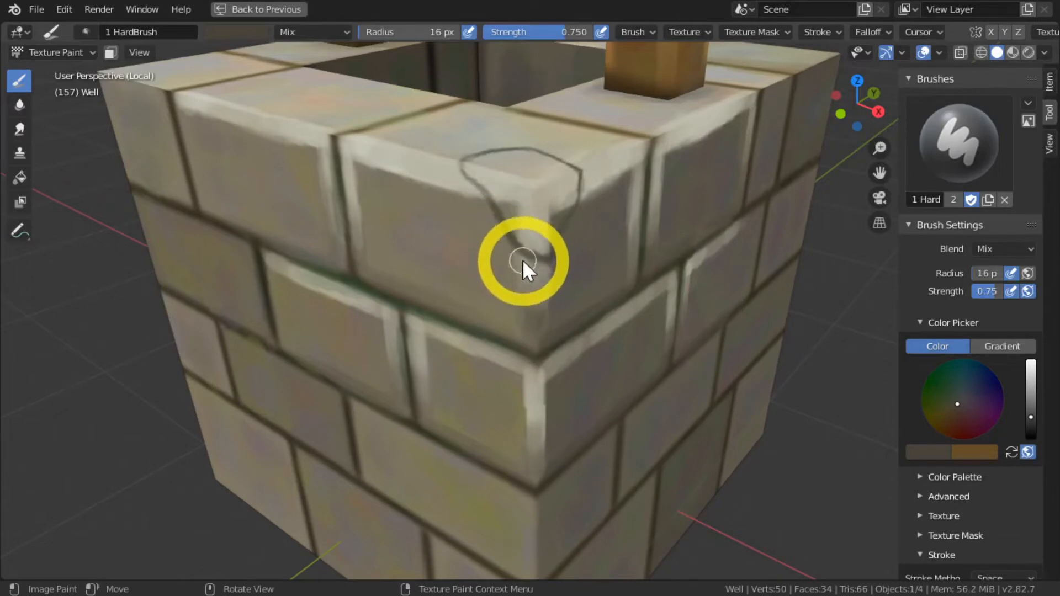
Step: Paint short branch cracks on the corner brick's top and front faces with a 9 px brush, reinforcing the crack's lower end
{"action": "mouse_move", "coordinate": [525, 268]}
{"action": "middle_mouse_down"}
{"action": "mouse_move", "coordinate": [270, 270]}
{"action": "mouse_move", "coordinate": [263, 323]}
{"action": "middle_mouse_up"}
{"action": "left_click_drag", "start_coordinate": [475, 309], "coordinate": [464, 308]}
{"action": "left_click_drag", "start_coordinate": [440, 262], "coordinate": [483, 311]}
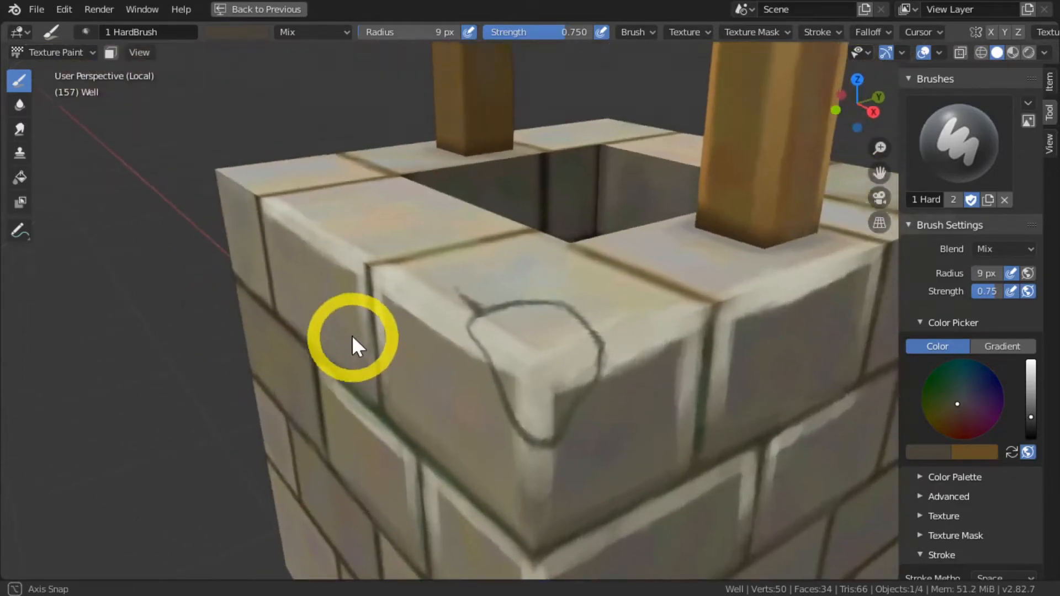
{"action": "middle_click_drag", "start_coordinate": [352, 335], "coordinate": [389, 322]}
{"action": "left_click_drag", "start_coordinate": [544, 401], "coordinate": [560, 479]}
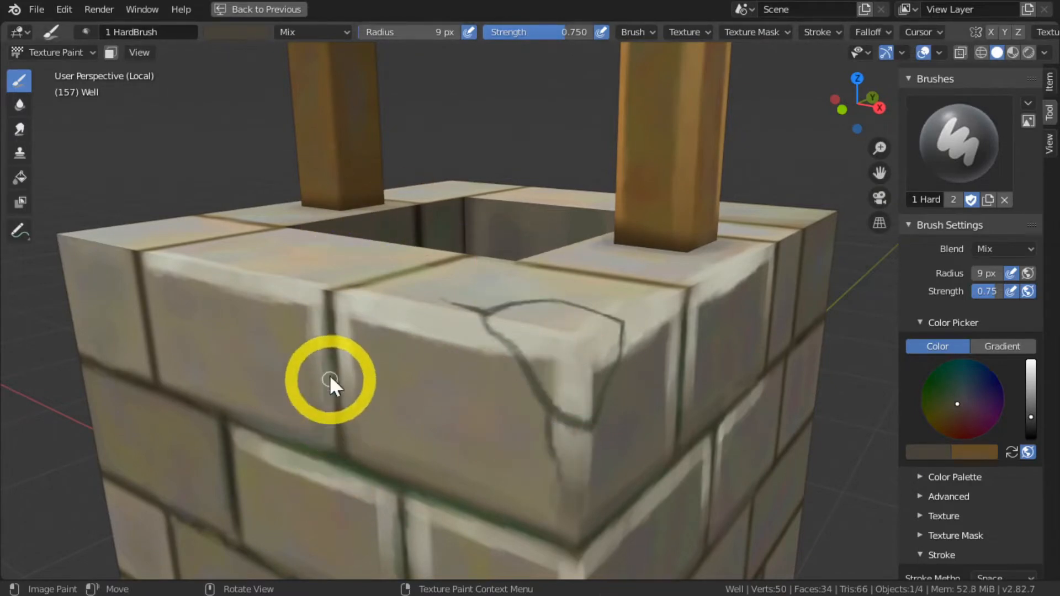
{"action": "left_click_drag", "start_coordinate": [549, 416], "coordinate": [591, 426]}
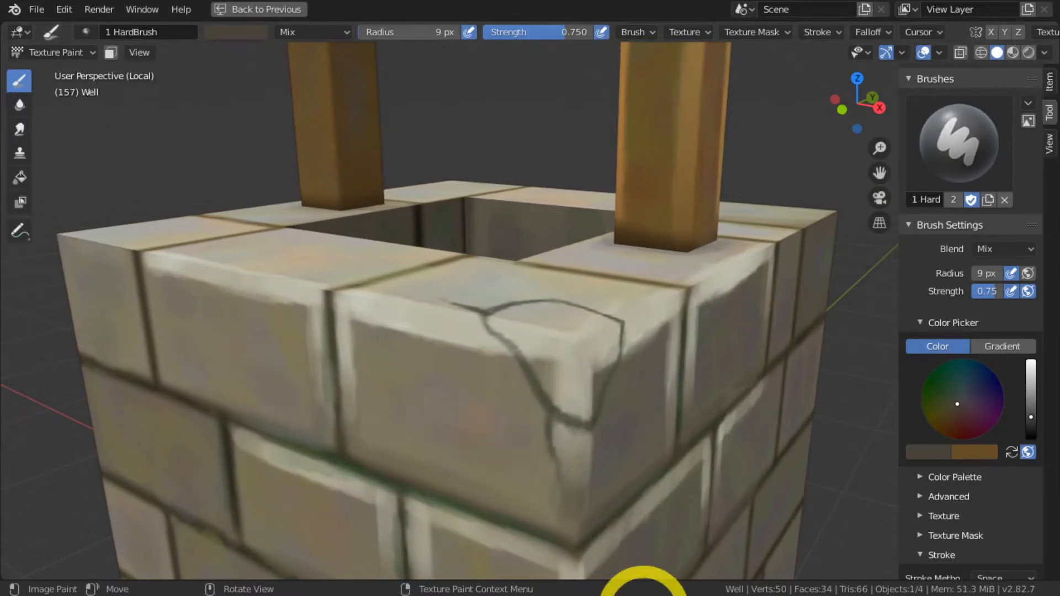
Step: Sample the brick's light edge colour, set the brush radius to 4 px, and start a highlight along the upper front-face crack
{"action": "middle_click_drag", "start_coordinate": [416, 288], "coordinate": [398, 336]}
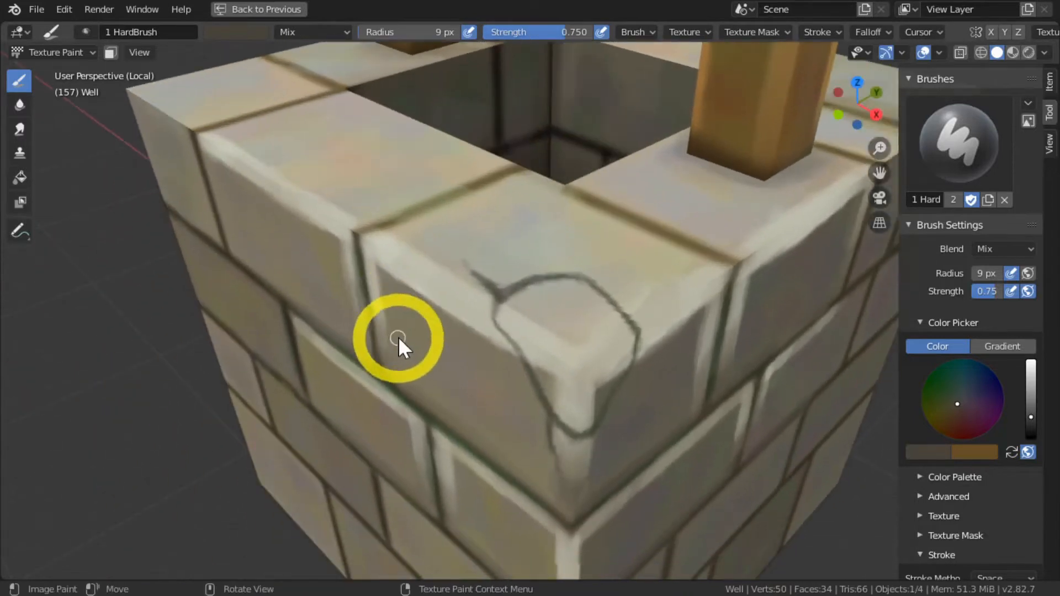
{"action": "key", "text": "s"}
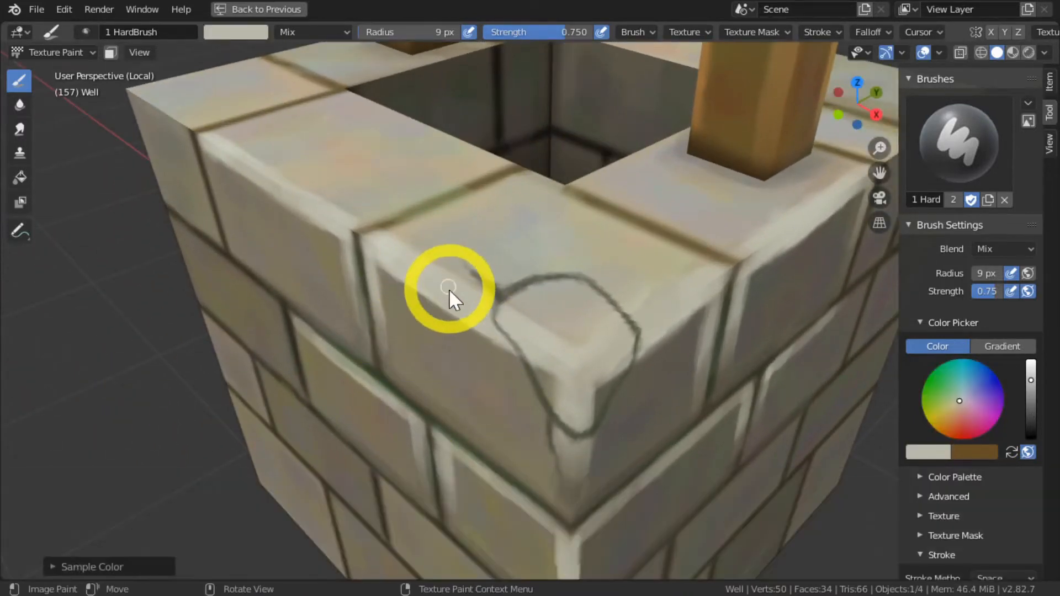
{"action": "mouse_move", "coordinate": [480, 303]}
{"action": "middle_mouse_down"}
{"action": "mouse_move", "coordinate": [361, 349]}
{"action": "mouse_move", "coordinate": [432, 319]}
{"action": "middle_mouse_up"}
{"action": "key", "text": "bracketleft"}
{"action": "key", "text": "bracketleft"}
{"action": "key", "text": "bracketleft"}
{"action": "key", "text": "bracketleft"}
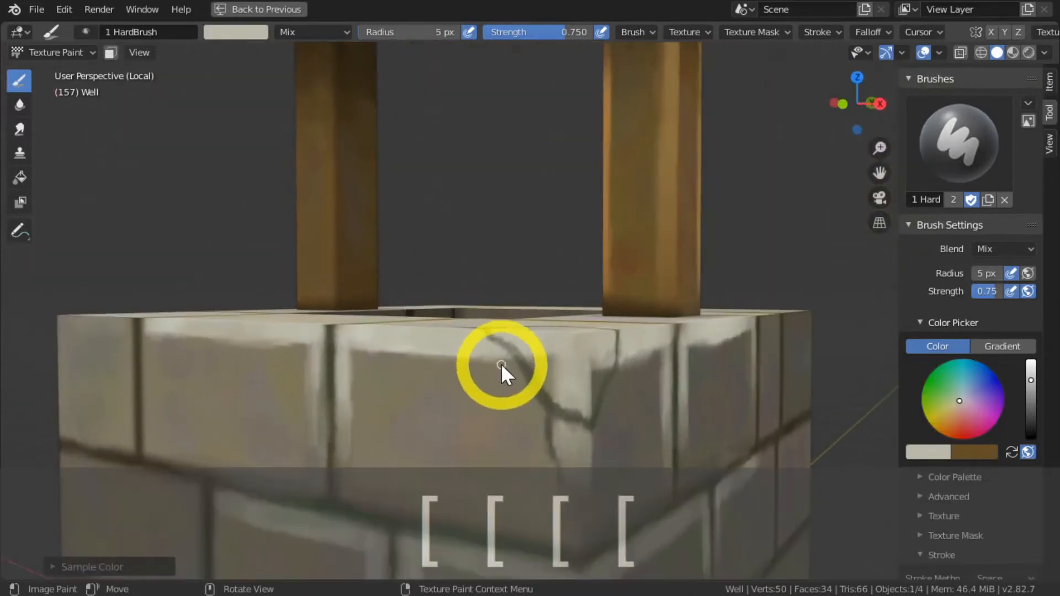
{"action": "key", "text": "bracketleft"}
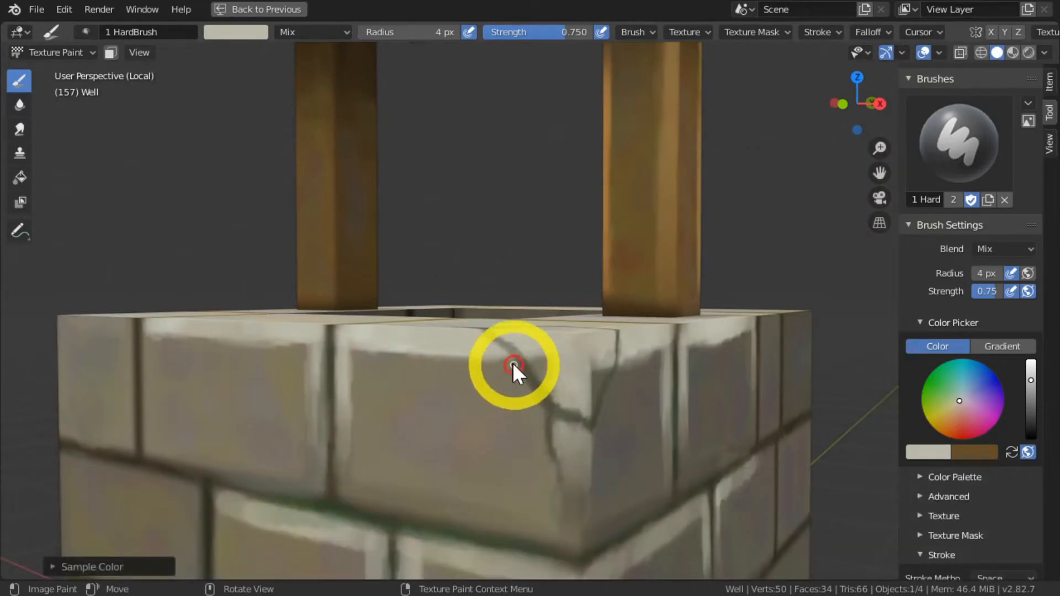
{"action": "mouse_move", "coordinate": [513, 365]}
{"action": "left_mouse_down"}
{"action": "mouse_move", "coordinate": [538, 399]}
{"action": "mouse_move", "coordinate": [525, 383]}
{"action": "left_mouse_up"}
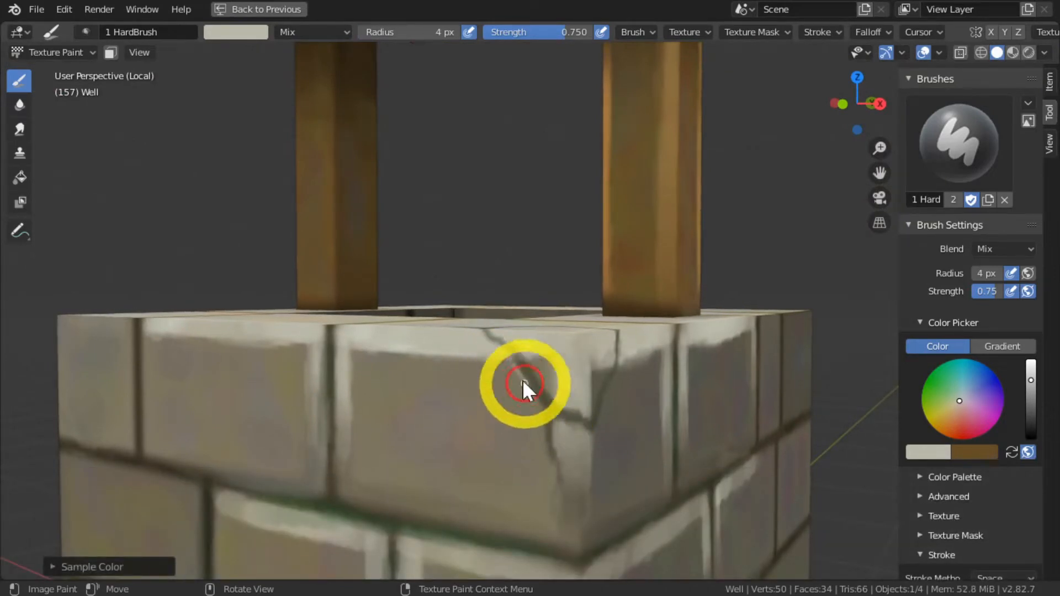
{"action": "left_click", "coordinate": [503, 348]}
Step: Brighten the brush colour slightly and paint the highlight down the front-face crack and its lower branch
{"action": "left_click_drag", "start_coordinate": [1028, 380], "coordinate": [1030, 370]}
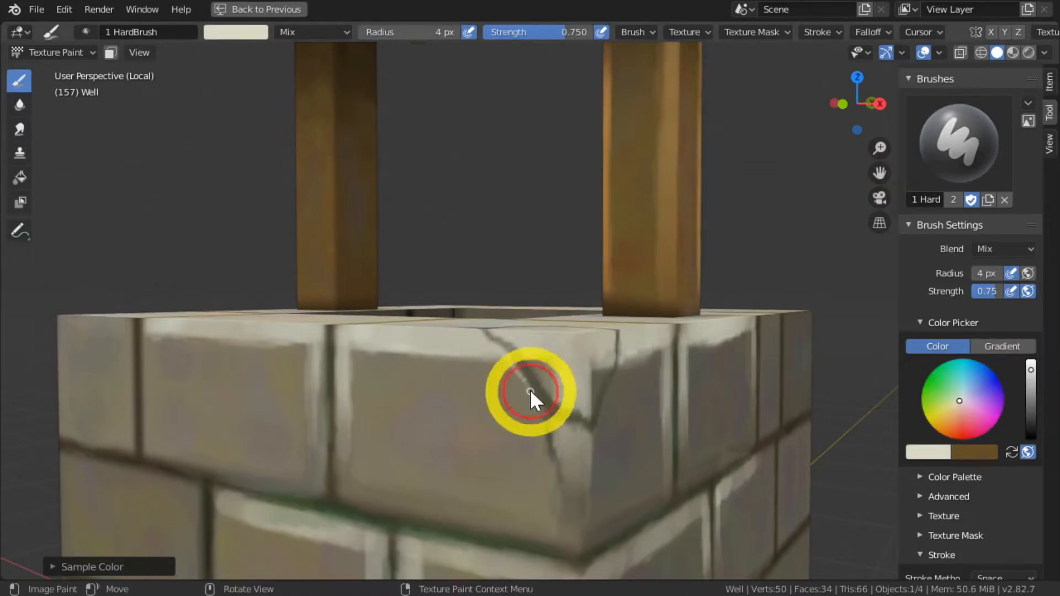
{"action": "left_click_drag", "start_coordinate": [530, 389], "coordinate": [564, 487]}
{"action": "left_click_drag", "start_coordinate": [544, 415], "coordinate": [562, 481]}
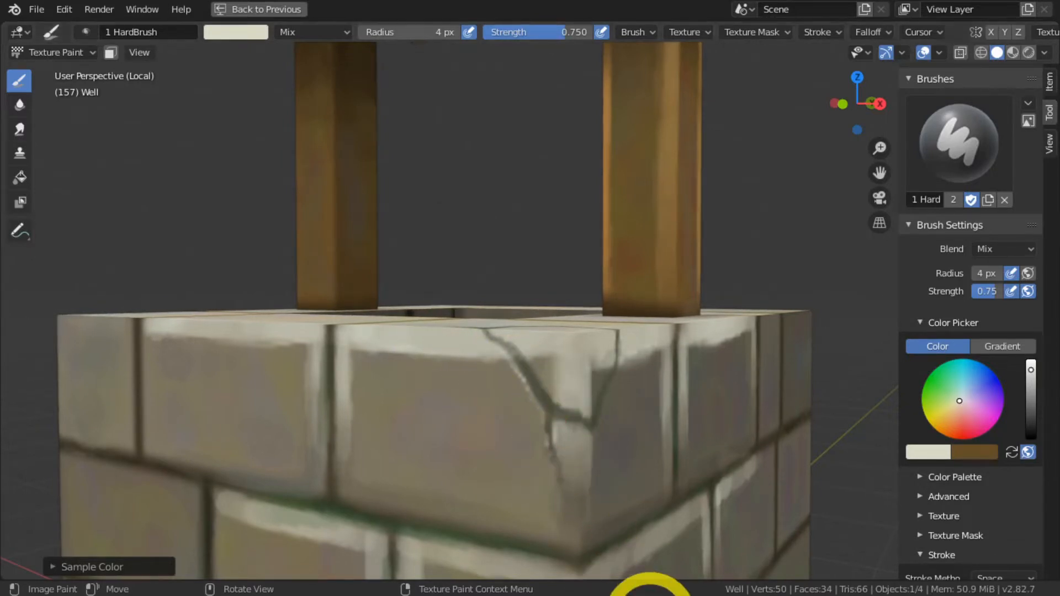
Step: Paint a thin light highlight along the crack on the corner brick's adjacent side face
{"action": "middle_click_drag", "start_coordinate": [575, 520], "coordinate": [409, 396]}
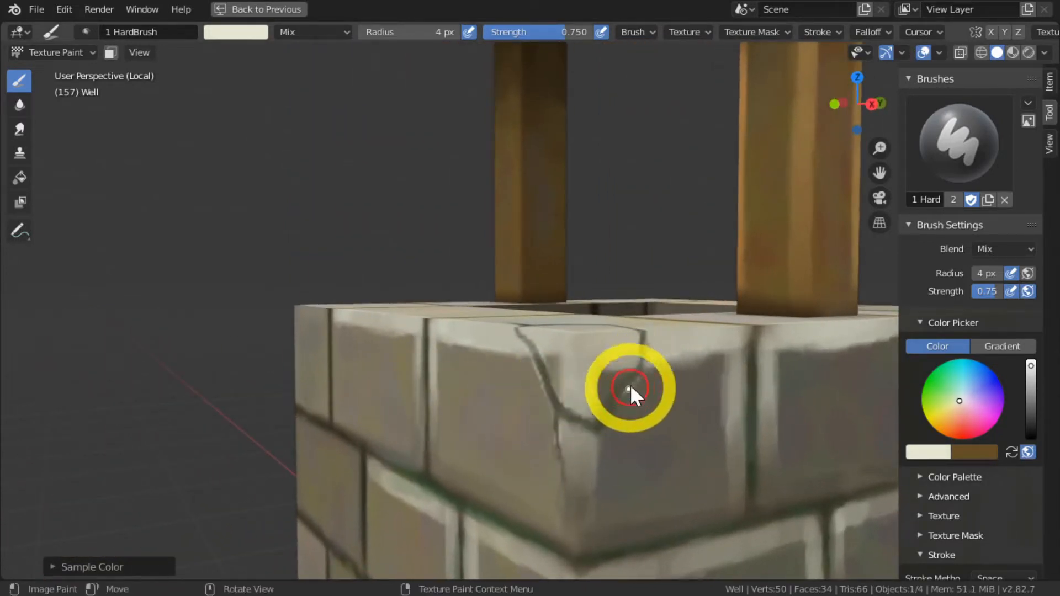
{"action": "mouse_move", "coordinate": [630, 386]}
{"action": "left_mouse_down"}
{"action": "mouse_move", "coordinate": [622, 416]}
{"action": "mouse_move", "coordinate": [595, 436]}
{"action": "mouse_move", "coordinate": [582, 432]}
{"action": "mouse_move", "coordinate": [580, 413]}
{"action": "mouse_move", "coordinate": [614, 369]}
{"action": "left_mouse_up"}
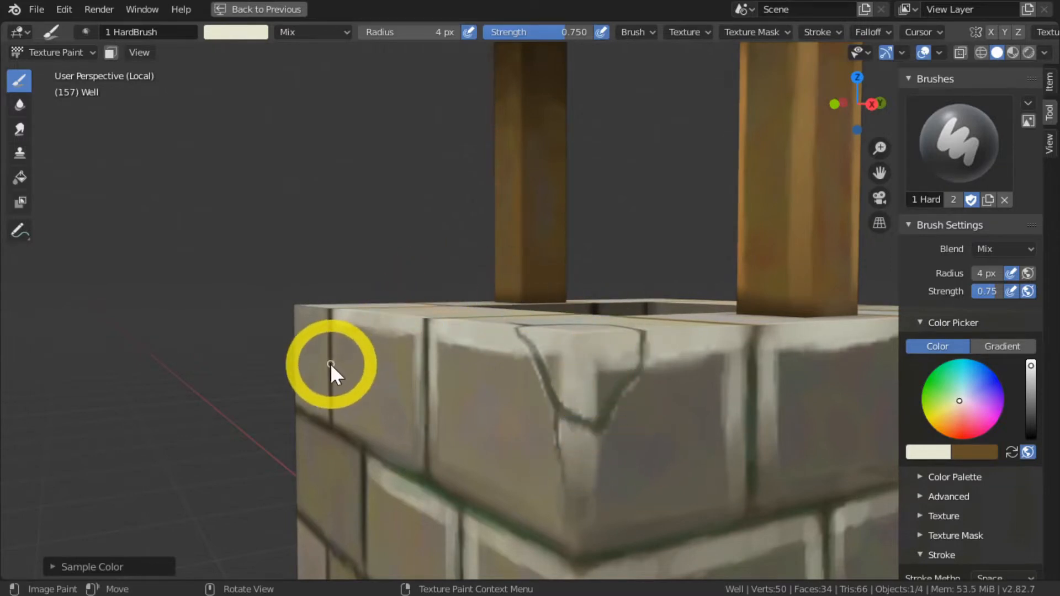
{"action": "middle_click_drag", "start_coordinate": [330, 363], "coordinate": [363, 354]}
{"action": "mouse_move", "coordinate": [653, 354]}
{"action": "left_mouse_down"}
{"action": "mouse_move", "coordinate": [653, 366]}
{"action": "mouse_move", "coordinate": [634, 377]}
{"action": "left_mouse_up"}
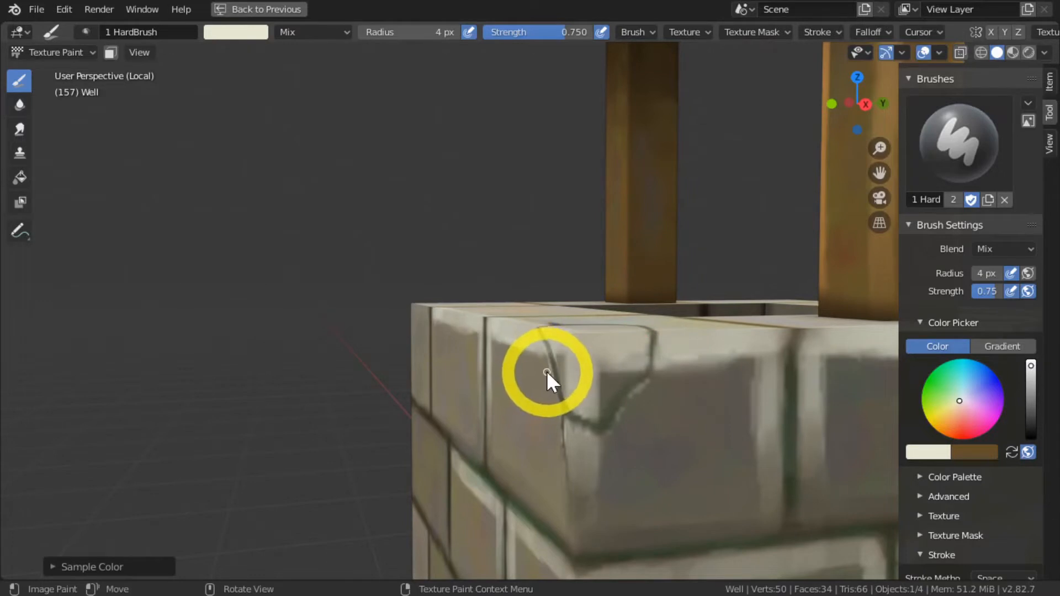
Step: Brighten the brush colour to near-white cream and highlight the edge of the crack on the corner brick's top face
{"action": "middle_click_drag", "start_coordinate": [548, 346], "coordinate": [536, 410]}
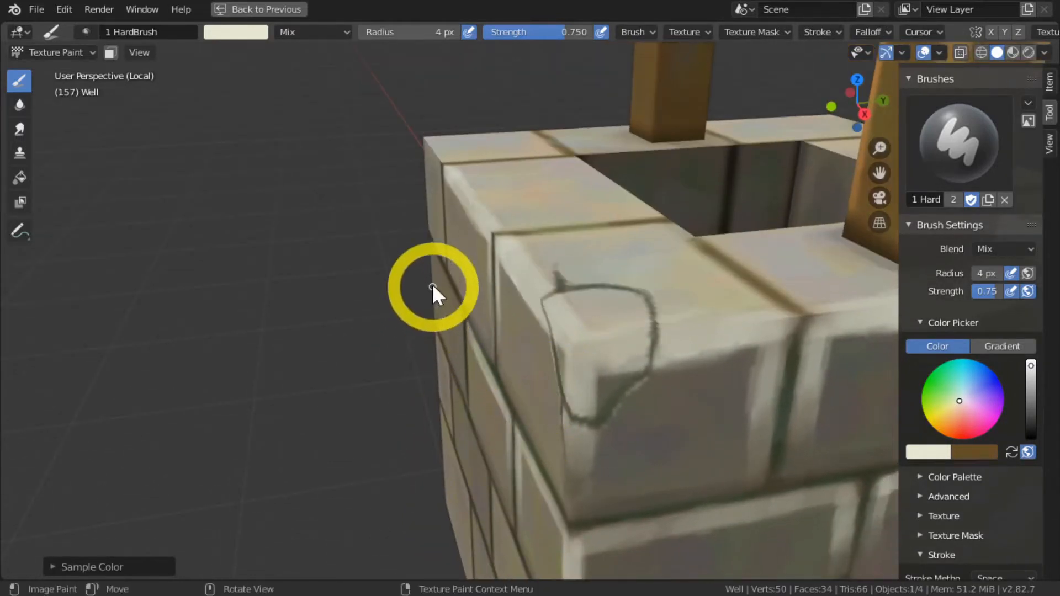
{"action": "middle_click_drag", "start_coordinate": [420, 293], "coordinate": [414, 379]}
{"action": "scroll", "coordinate": [414, 378], "scroll_direction": "up", "scroll_amount": 3}
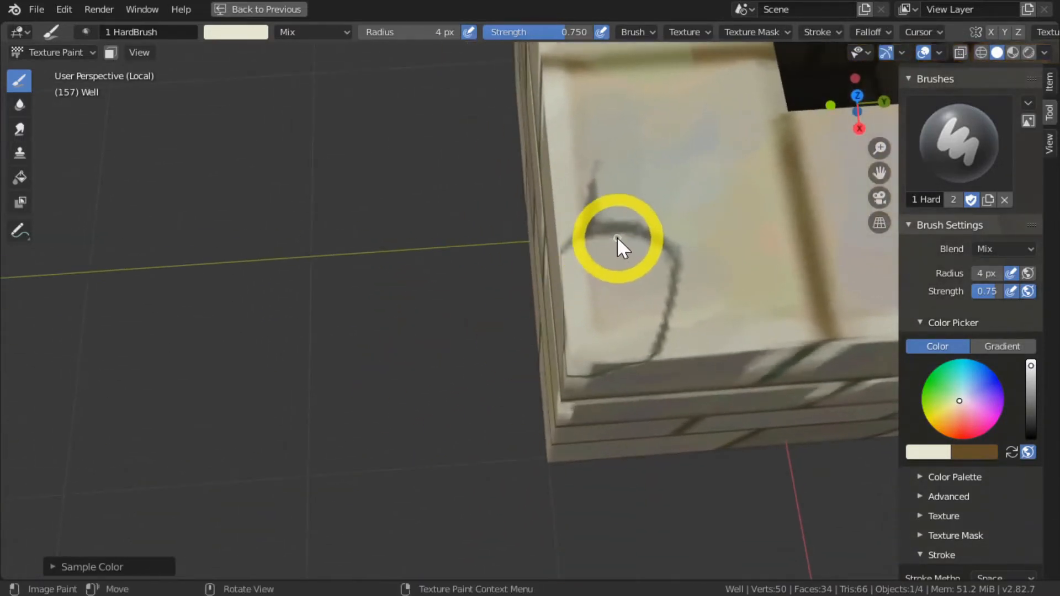
{"action": "left_click_drag", "start_coordinate": [619, 235], "coordinate": [654, 254]}
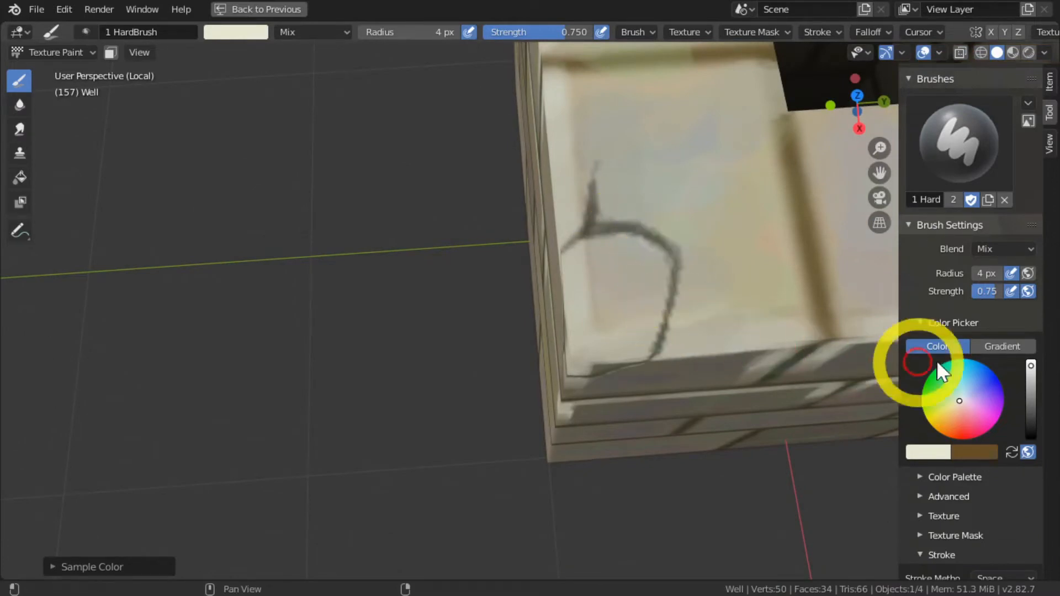
{"action": "left_click_drag", "start_coordinate": [1031, 366], "coordinate": [1031, 360]}
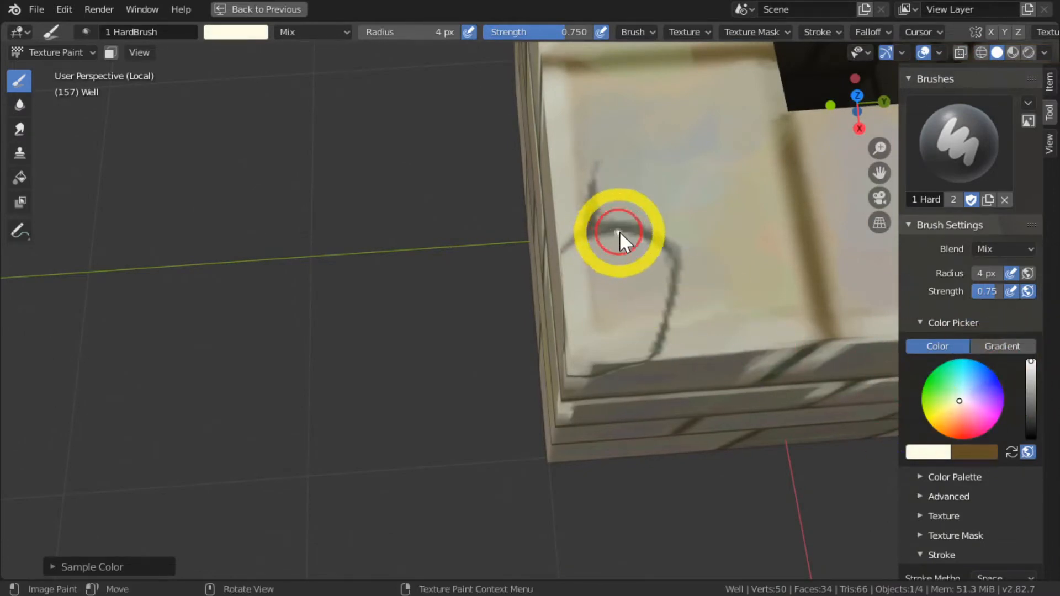
{"action": "mouse_move", "coordinate": [619, 231]}
{"action": "left_mouse_down"}
{"action": "mouse_move", "coordinate": [668, 264]}
{"action": "mouse_move", "coordinate": [654, 340]}
{"action": "mouse_move", "coordinate": [650, 333]}
{"action": "mouse_move", "coordinate": [666, 337]}
{"action": "mouse_move", "coordinate": [678, 257]}
{"action": "mouse_move", "coordinate": [645, 223]}
{"action": "mouse_move", "coordinate": [666, 230]}
{"action": "mouse_move", "coordinate": [615, 221]}
{"action": "mouse_move", "coordinate": [595, 201]}
{"action": "mouse_move", "coordinate": [601, 213]}
{"action": "mouse_move", "coordinate": [586, 180]}
{"action": "mouse_move", "coordinate": [577, 237]}
{"action": "left_mouse_up"}
Step: Enlarge the brush radius to 10 px and paint a highlight along the inner edge of the top-face crack
{"action": "key", "text": "bracketright"}
{"action": "key", "text": "bracketright"}
{"action": "key", "text": "bracketright"}
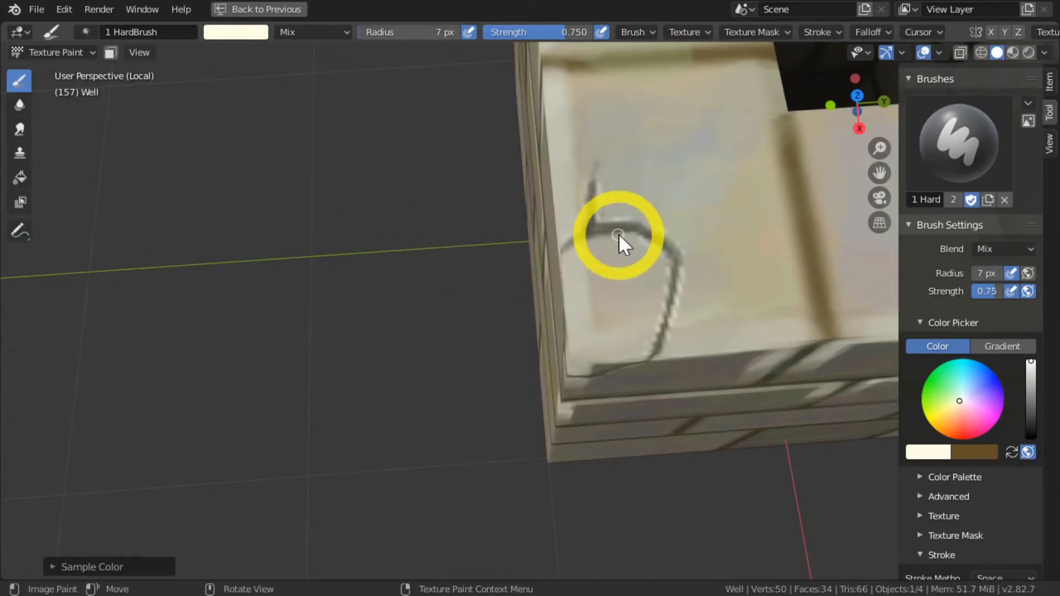
{"action": "key", "text": "bracketright"}
{"action": "key", "text": "bracketright"}
{"action": "key", "text": "bracketright"}
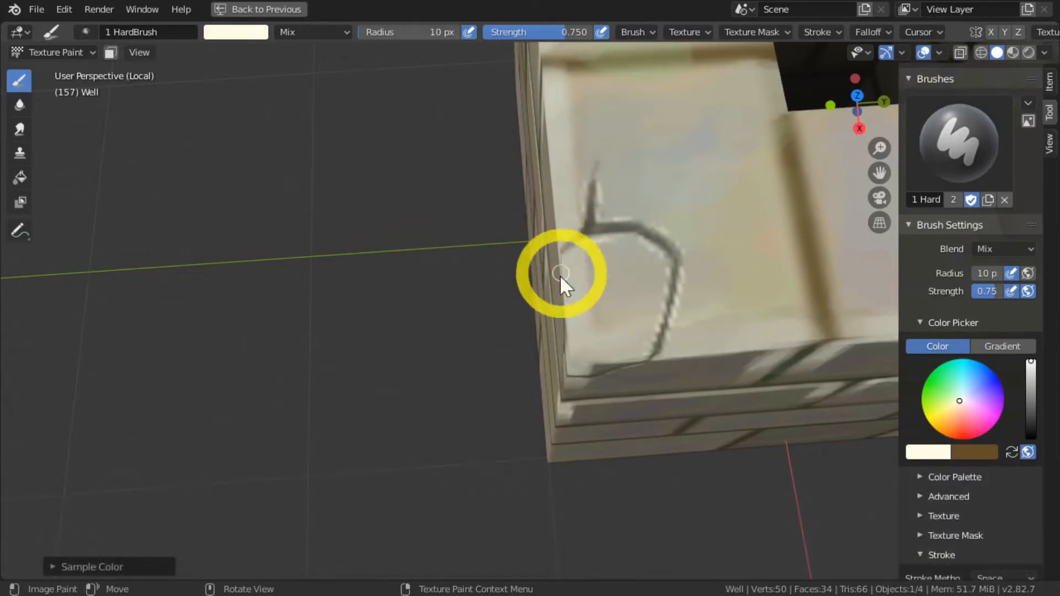
{"action": "mouse_move", "coordinate": [560, 275]}
{"action": "left_mouse_down"}
{"action": "mouse_move", "coordinate": [603, 237]}
{"action": "mouse_move", "coordinate": [661, 260]}
{"action": "left_mouse_up"}
Step: Sample the brick's face colour, darken it, and shade along the front-face crack with a 9 px brush
{"action": "mouse_move", "coordinate": [401, 199]}
{"action": "middle_mouse_down"}
{"action": "mouse_move", "coordinate": [403, 350]}
{"action": "mouse_move", "coordinate": [428, 235]}
{"action": "mouse_move", "coordinate": [514, 260]}
{"action": "middle_mouse_up"}
{"action": "mouse_move", "coordinate": [508, 312]}
{"action": "middle_mouse_down"}
{"action": "mouse_move", "coordinate": [409, 224]}
{"action": "mouse_move", "coordinate": [578, 259]}
{"action": "middle_mouse_up"}
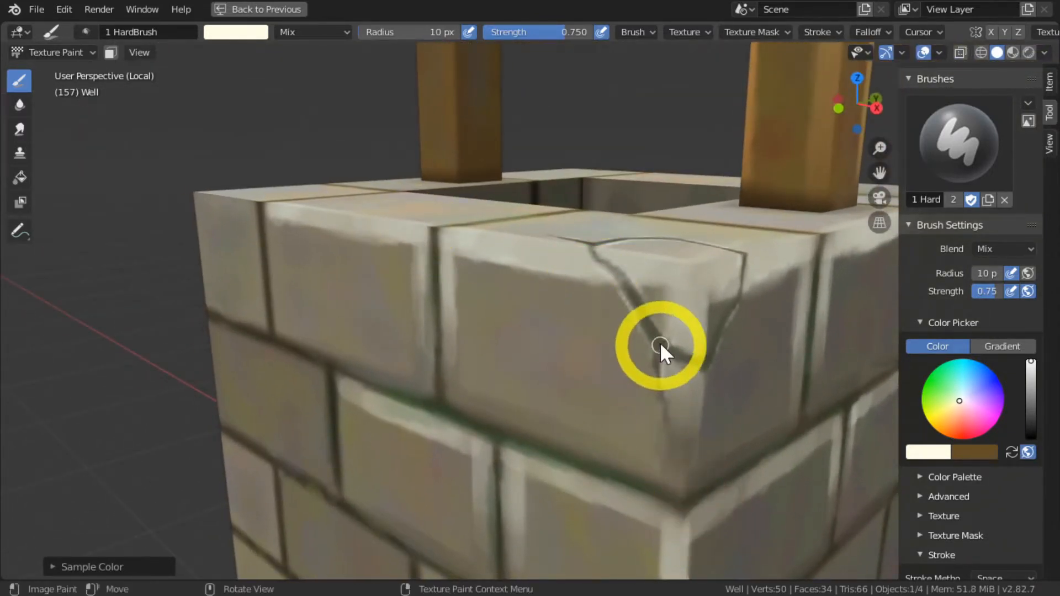
{"action": "key", "text": "s"}
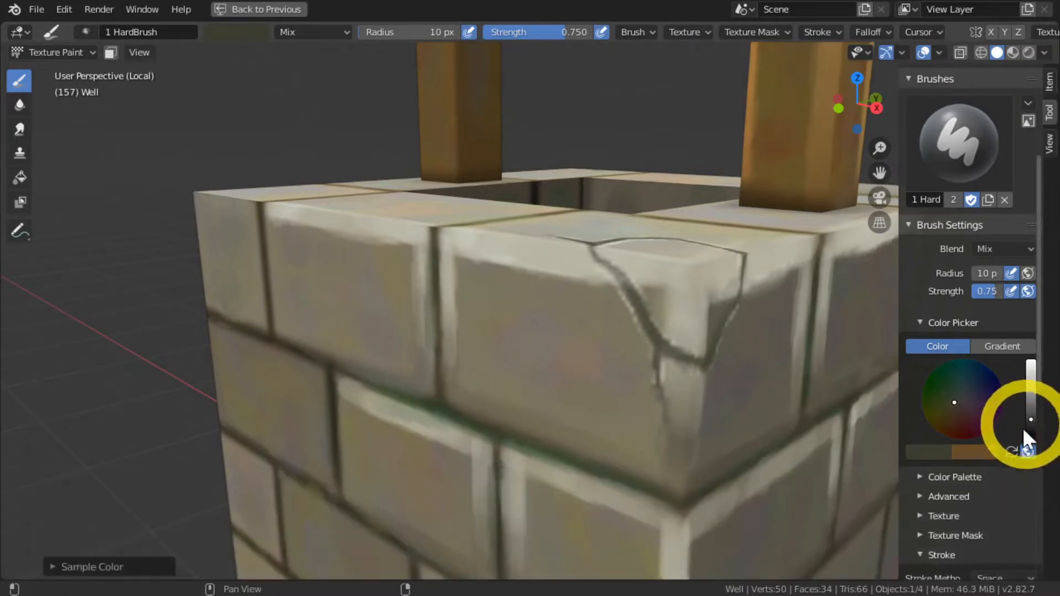
{"action": "key", "text": "bracketleft"}
{"action": "key", "text": "s"}
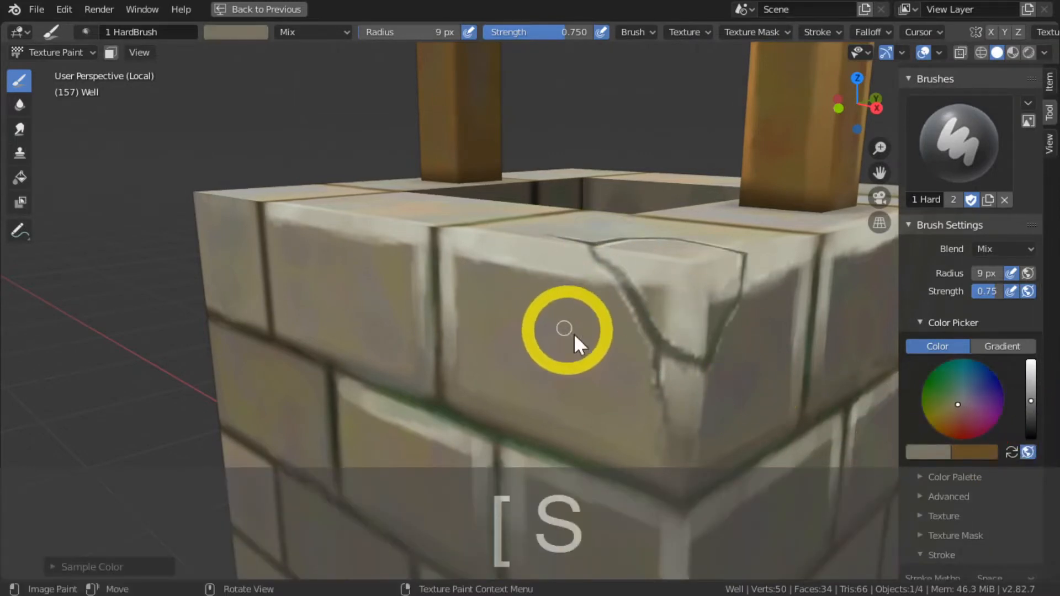
{"action": "left_click_drag", "start_coordinate": [1030, 407], "coordinate": [1031, 413]}
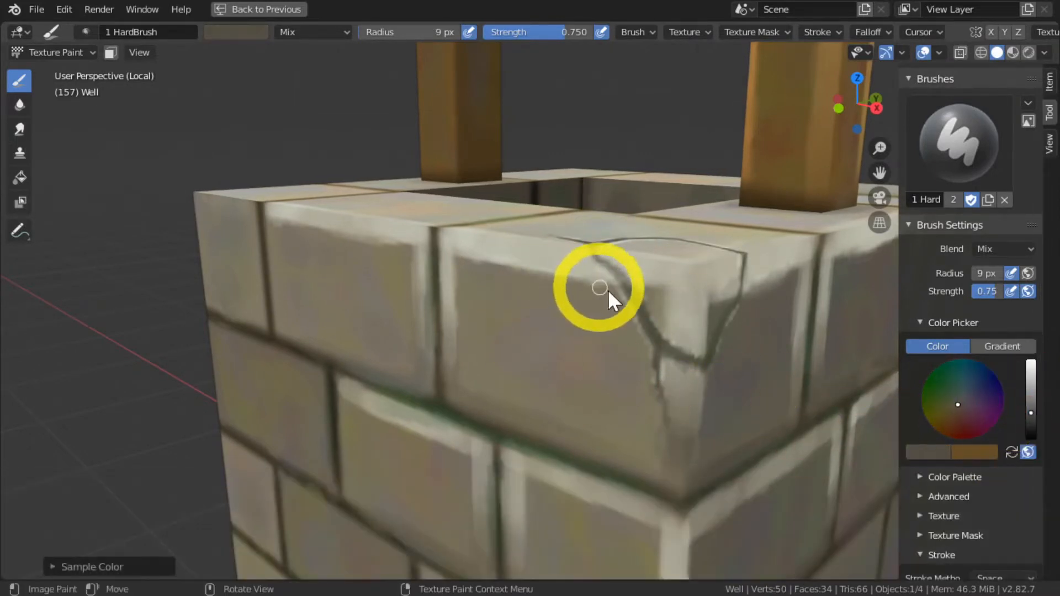
{"action": "left_click_drag", "start_coordinate": [619, 268], "coordinate": [658, 347]}
Step: Reduce the brush radius to 6 px and refine the dark shading along the chipped piece's edge on the front face
{"action": "key", "text": "bracketleft"}
{"action": "key", "text": "bracketleft"}
{"action": "key", "text": "bracketleft"}
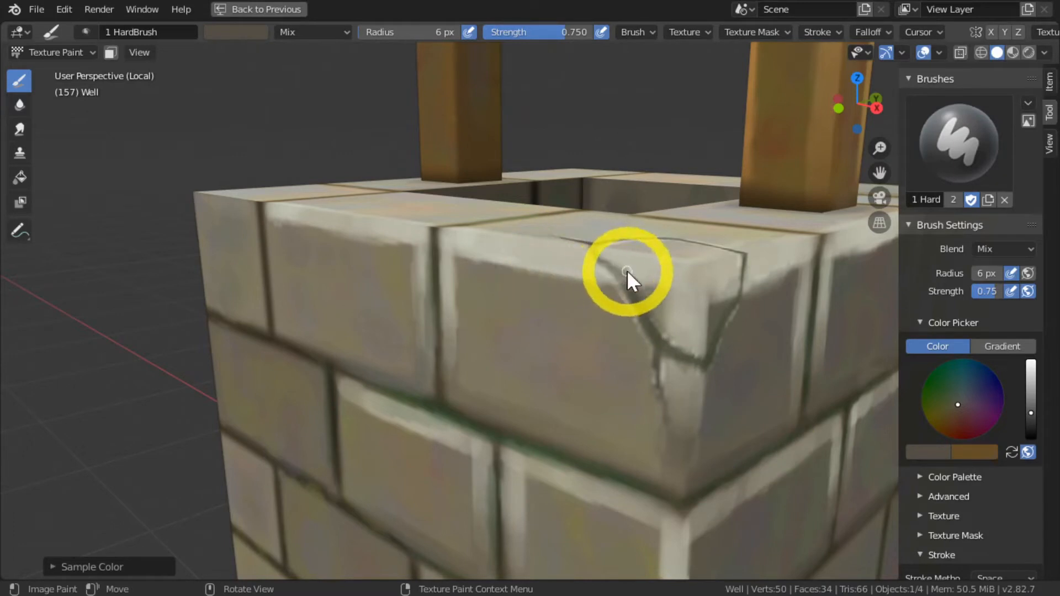
{"action": "mouse_move", "coordinate": [627, 270]}
{"action": "left_mouse_down"}
{"action": "mouse_move", "coordinate": [607, 257]}
{"action": "mouse_move", "coordinate": [649, 330]}
{"action": "mouse_move", "coordinate": [682, 347]}
{"action": "mouse_move", "coordinate": [654, 338]}
{"action": "mouse_move", "coordinate": [690, 349]}
{"action": "left_mouse_up"}
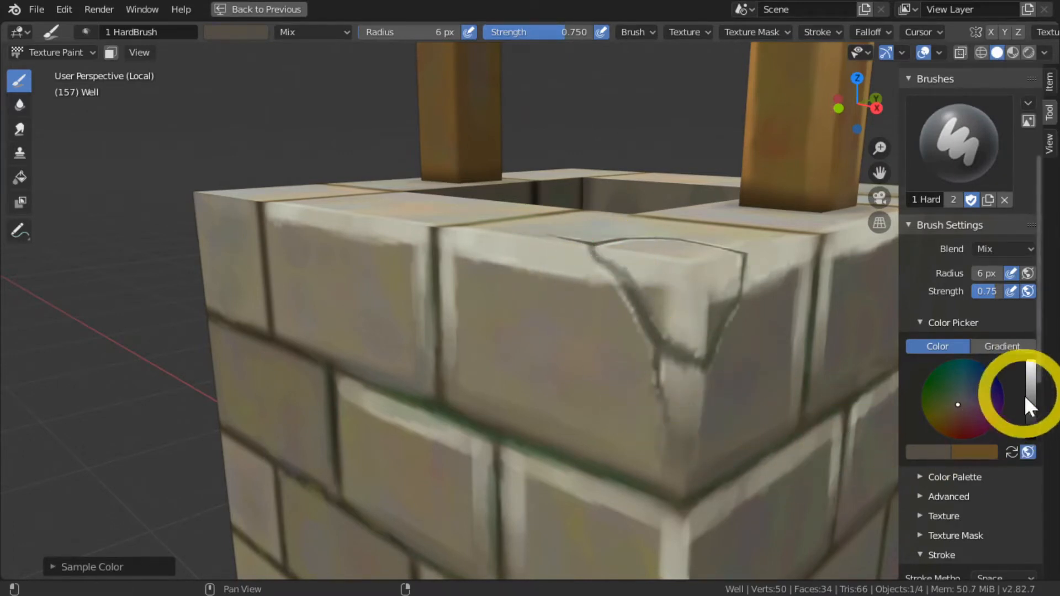
Step: Lighten the brush colour to pale beige and highlight beneath the crack's lower tip on the front and side faces
{"action": "left_click_drag", "start_coordinate": [1029, 407], "coordinate": [1030, 374]}
{"action": "mouse_move", "coordinate": [647, 349]}
{"action": "left_mouse_down"}
{"action": "mouse_move", "coordinate": [689, 367]}
{"action": "mouse_move", "coordinate": [665, 369]}
{"action": "mouse_move", "coordinate": [711, 372]}
{"action": "left_mouse_up"}
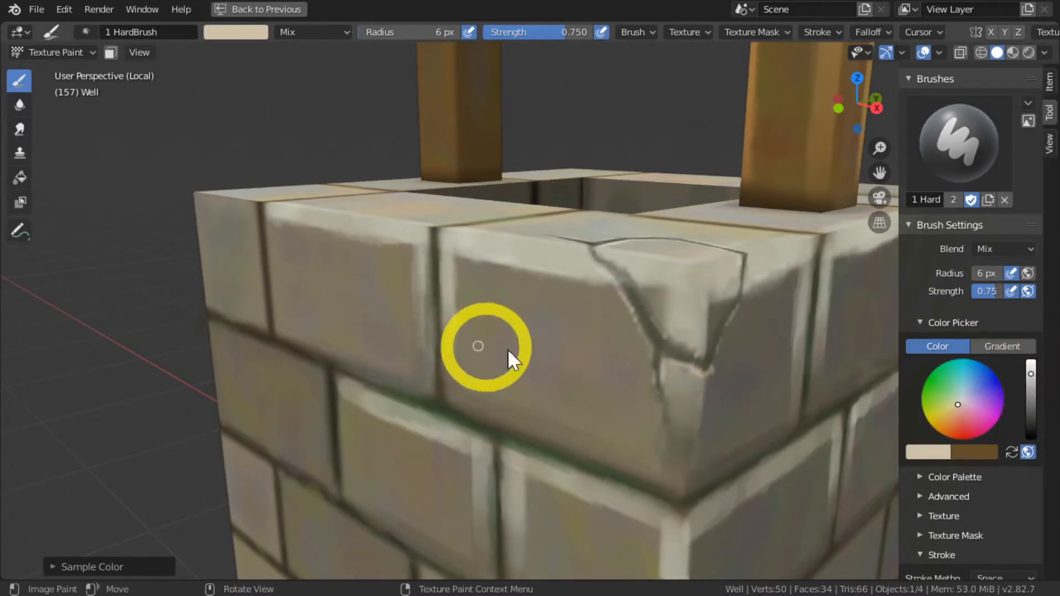
{"action": "middle_click_drag", "start_coordinate": [530, 349], "coordinate": [422, 343]}
{"action": "left_click_drag", "start_coordinate": [740, 349], "coordinate": [732, 359]}
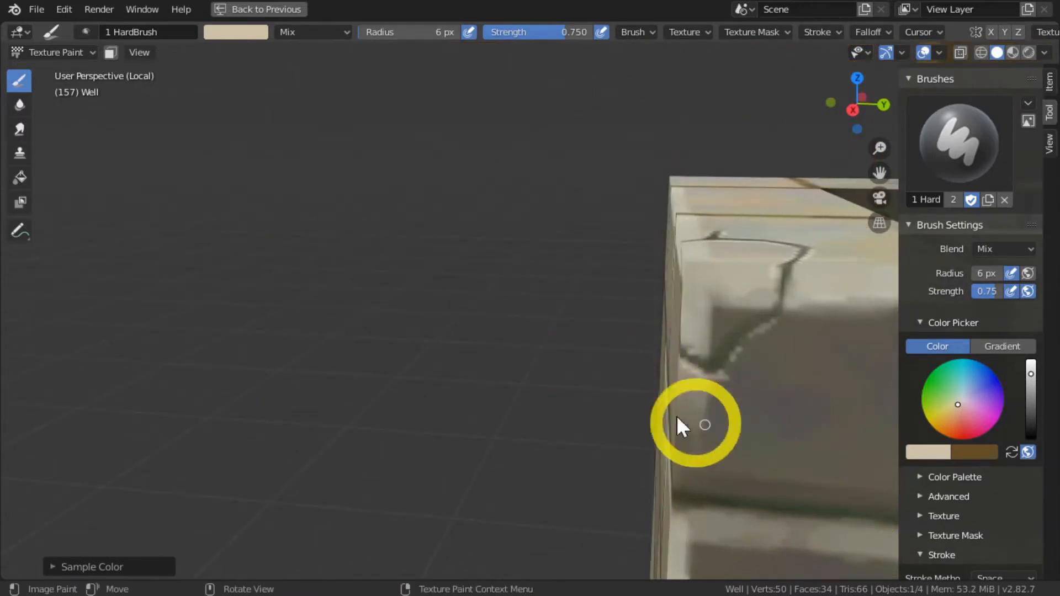
Step: Brighten the brush colour to light cream and strengthen the highlights along the crack at the brick's top and side edge
{"action": "mouse_move", "coordinate": [518, 359]}
{"action": "middle_mouse_down"}
{"action": "mouse_move", "coordinate": [246, 314]}
{"action": "mouse_move", "coordinate": [272, 322]}
{"action": "middle_mouse_up"}
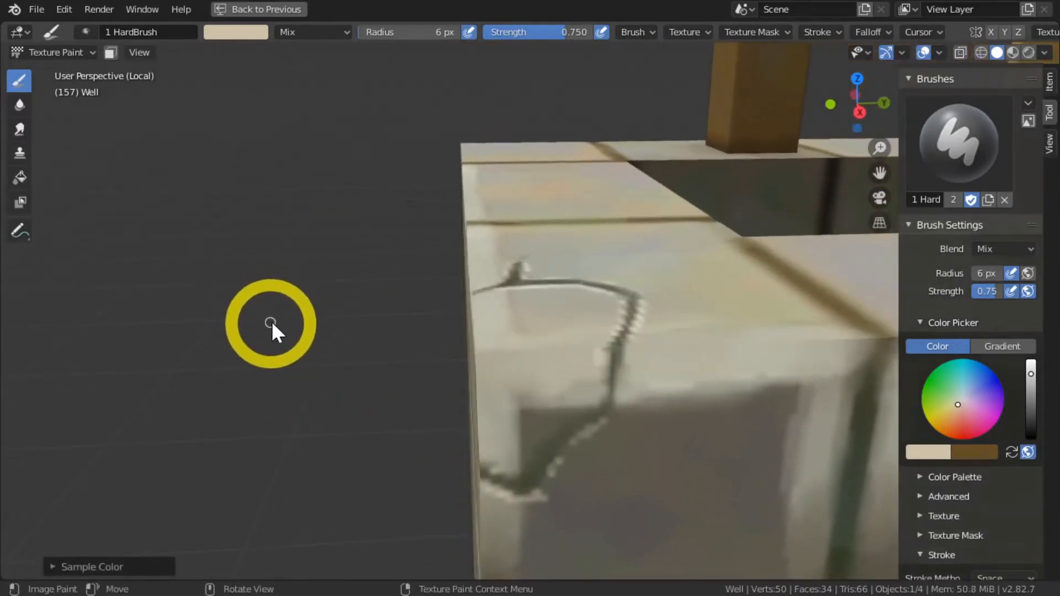
{"action": "left_click_drag", "start_coordinate": [1029, 374], "coordinate": [1029, 363]}
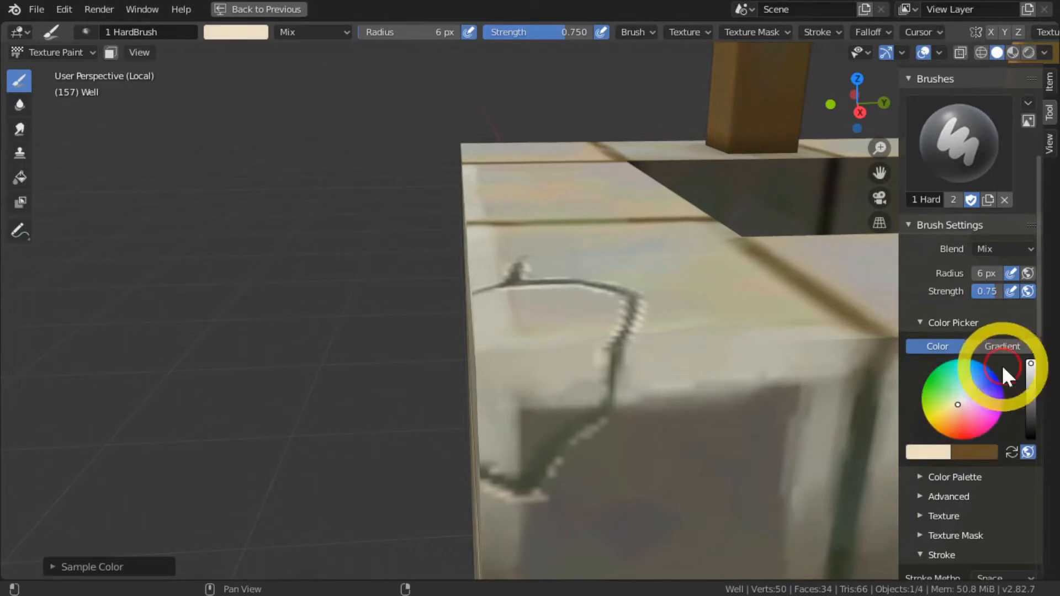
{"action": "mouse_move", "coordinate": [601, 372]}
{"action": "left_mouse_down"}
{"action": "mouse_move", "coordinate": [605, 352]}
{"action": "mouse_move", "coordinate": [611, 406]}
{"action": "left_mouse_up"}
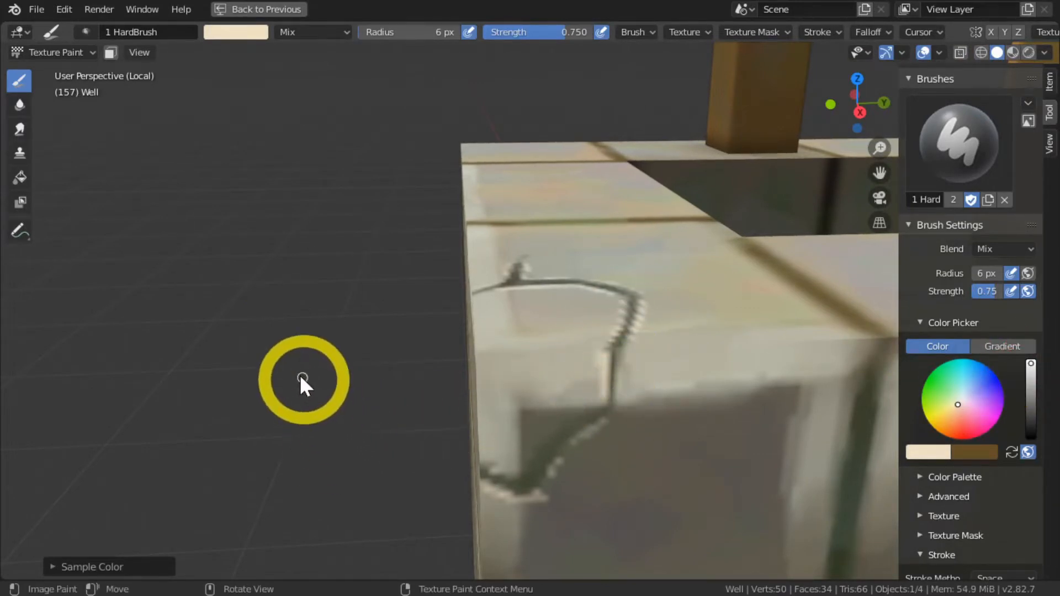
{"action": "middle_click_drag", "start_coordinate": [287, 342], "coordinate": [316, 359], "text": "ctrl+shift"}
{"action": "middle_click_drag", "start_coordinate": [264, 329], "coordinate": [376, 333]}
{"action": "left_click_drag", "start_coordinate": [459, 319], "coordinate": [500, 386]}
Step: Sample a grey-brown tone from the corner brick, darken it, and widen the upper end of the front-face crack
{"action": "mouse_move", "coordinate": [213, 403]}
{"action": "middle_mouse_down", "text": "shift"}
{"action": "mouse_move", "coordinate": [287, 353]}
{"action": "mouse_move", "coordinate": [299, 360]}
{"action": "mouse_move", "coordinate": [313, 340]}
{"action": "mouse_move", "coordinate": [334, 340]}
{"action": "middle_mouse_up", "text": "shift"}
{"action": "key", "text": "s"}
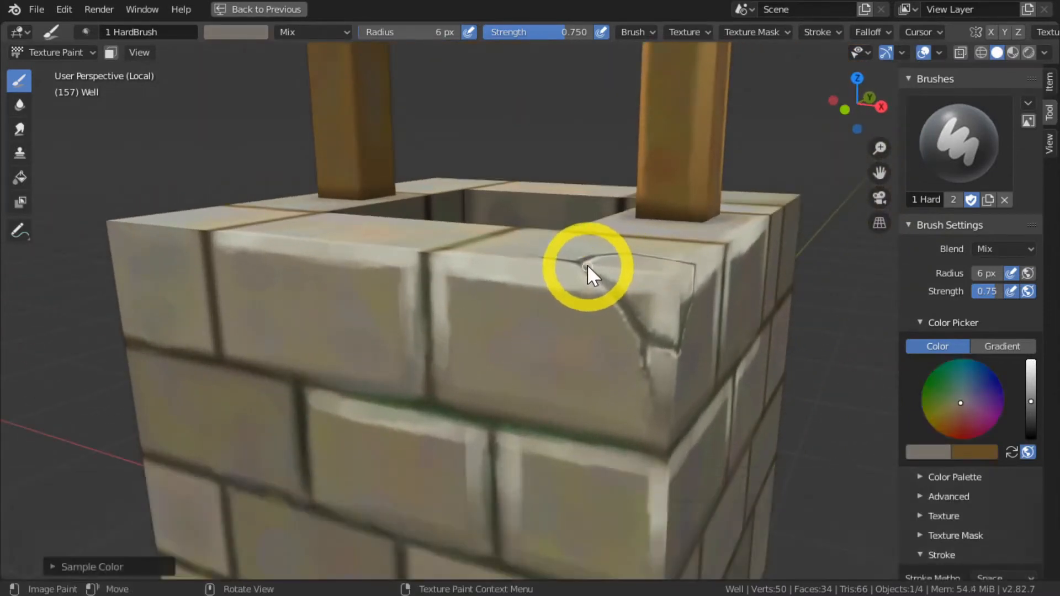
{"action": "left_click_drag", "start_coordinate": [592, 267], "coordinate": [606, 278]}
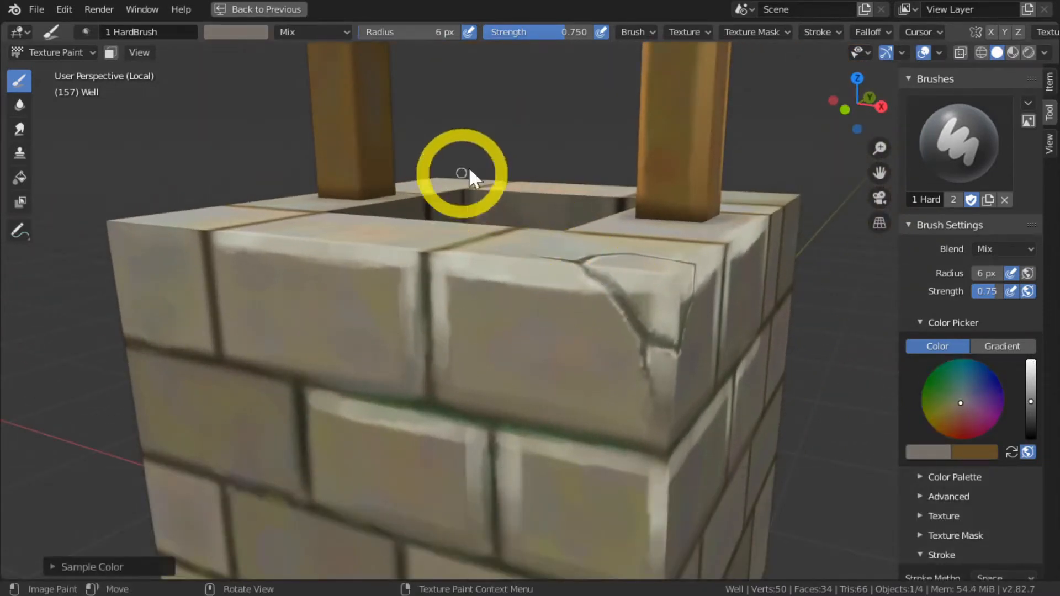
{"action": "left_click", "coordinate": [1031, 411]}
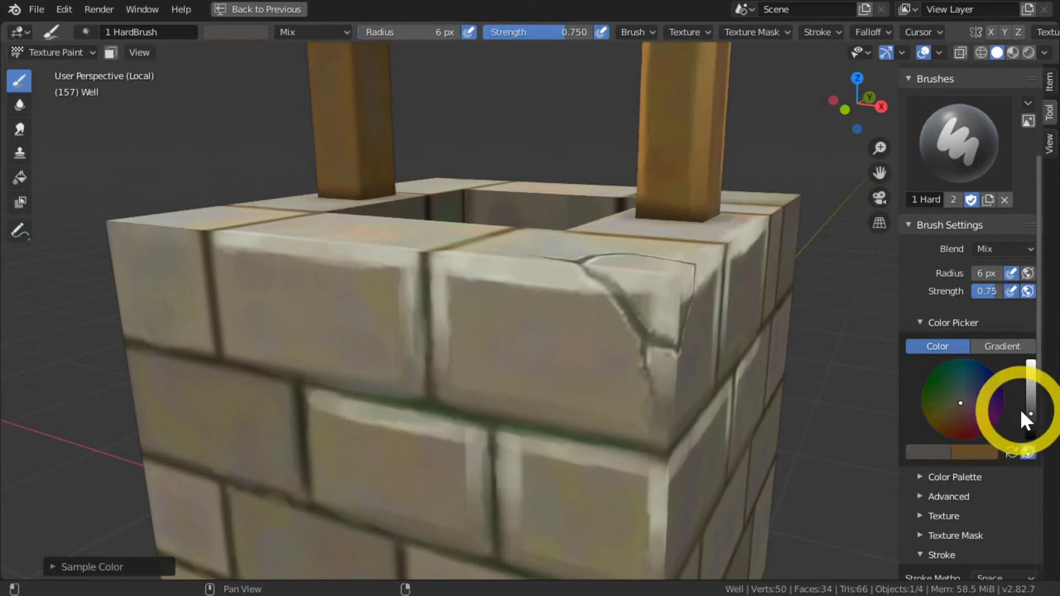
{"action": "left_click_drag", "start_coordinate": [595, 273], "coordinate": [618, 287]}
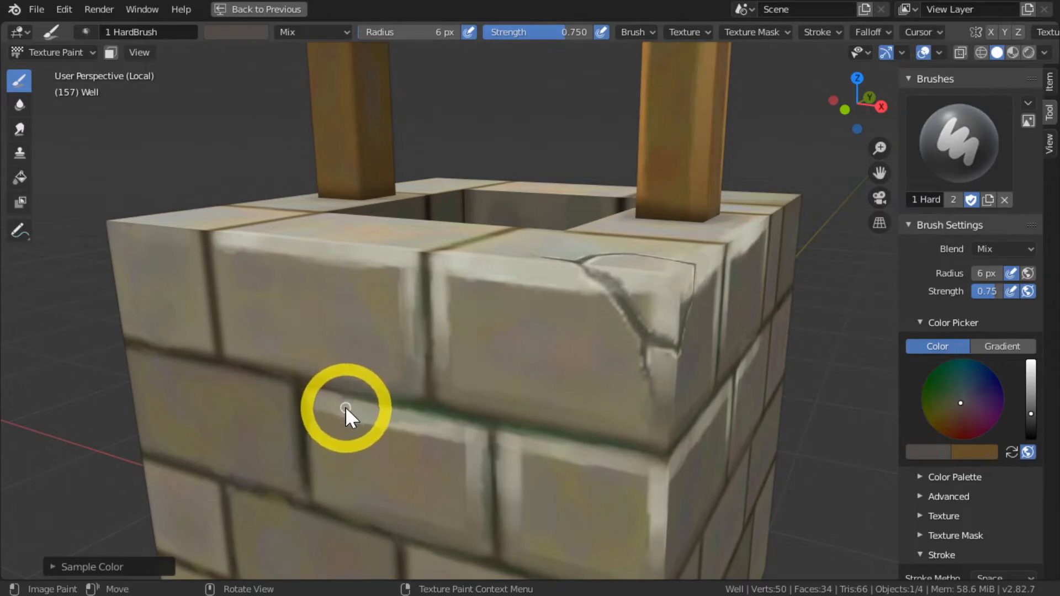
Step: Sample a pale beige from the brick and highlight along the front-face crack, from its upper end to its lower tip
{"action": "key", "text": "s"}
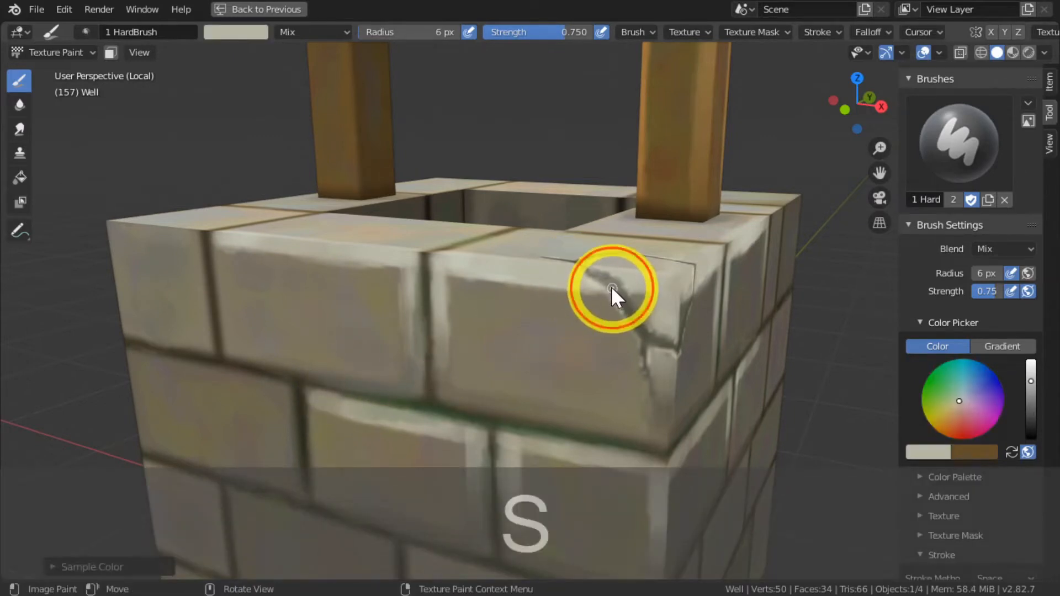
{"action": "left_click_drag", "start_coordinate": [607, 273], "coordinate": [622, 283]}
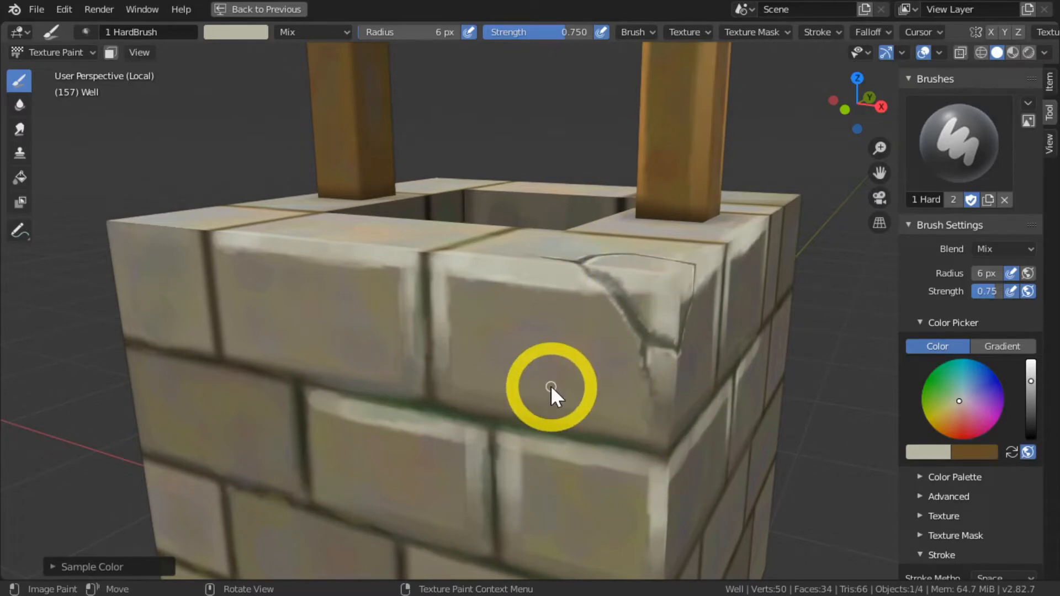
{"action": "left_click_drag", "start_coordinate": [649, 372], "coordinate": [660, 431]}
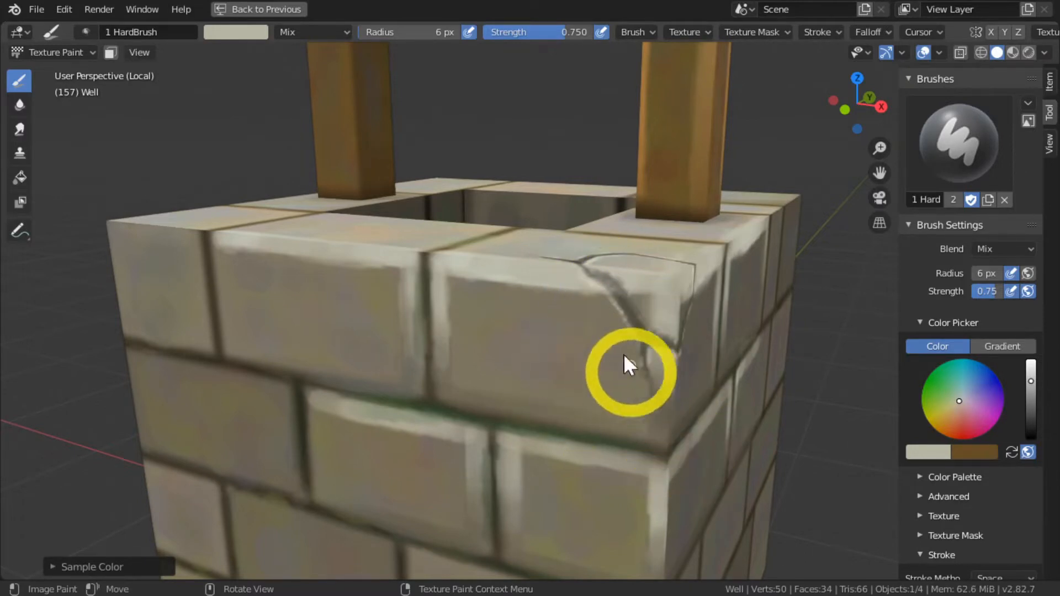
Step: Brighten the brush colour to light cream, reduce the radius to 4 px, and highlight the crack's lower tip
{"action": "left_click_drag", "start_coordinate": [1030, 376], "coordinate": [1030, 367]}
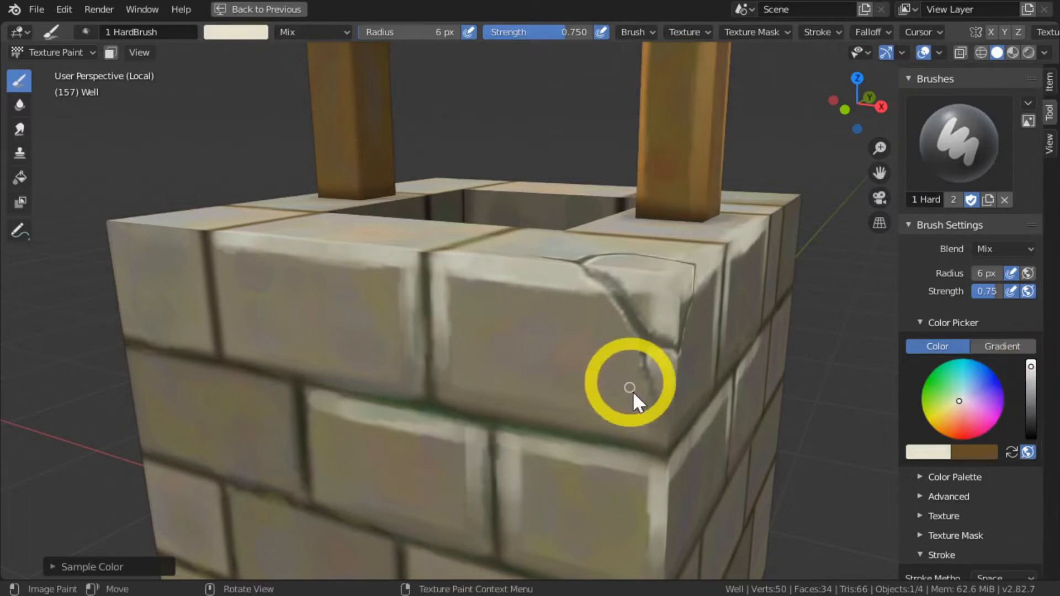
{"action": "key", "text": "bracketleft"}
{"action": "key", "text": "bracketleft"}
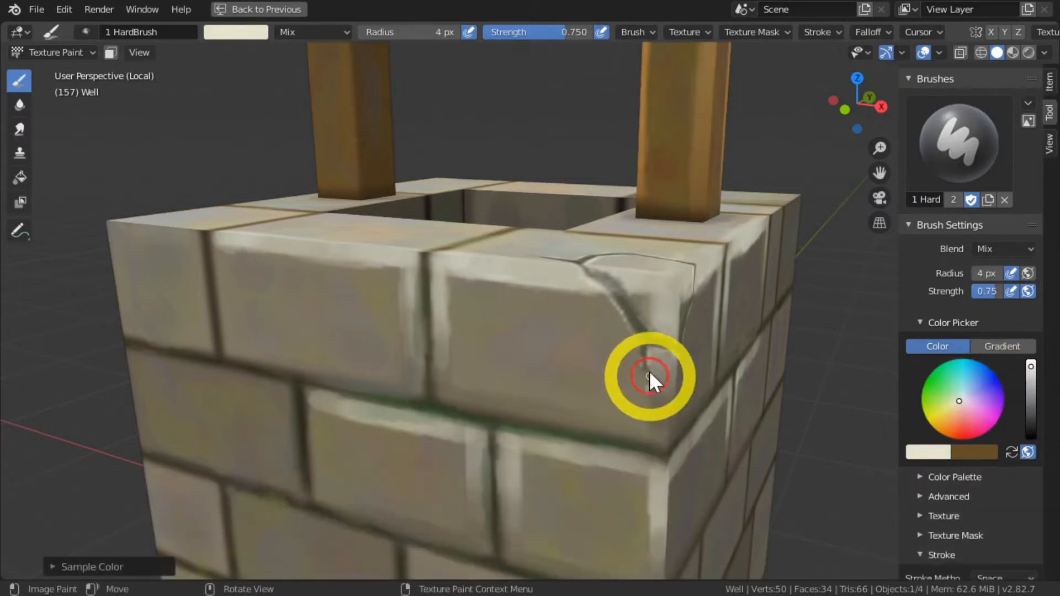
Step: Sample a dark grey-green tone and refine the crack line near the top edge of the side face
{"action": "mouse_move", "coordinate": [663, 439]}
{"action": "middle_mouse_down"}
{"action": "mouse_move", "coordinate": [470, 338]}
{"action": "mouse_move", "coordinate": [446, 366]}
{"action": "mouse_move", "coordinate": [462, 287]}
{"action": "mouse_move", "coordinate": [458, 311]}
{"action": "middle_mouse_up"}
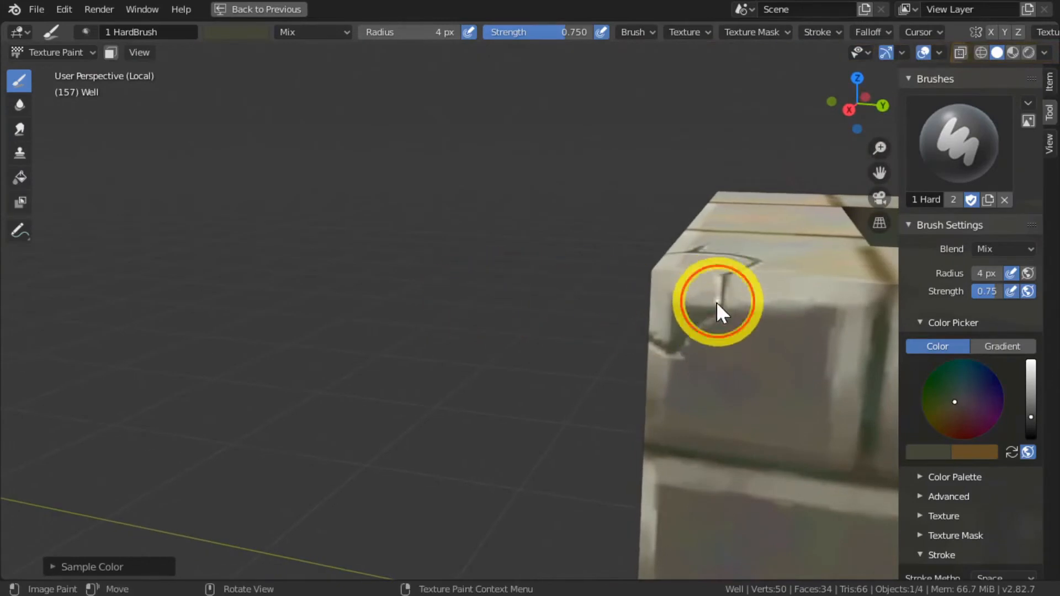
{"action": "mouse_move", "coordinate": [716, 302]}
{"action": "left_mouse_down"}
{"action": "mouse_move", "coordinate": [720, 291]}
{"action": "mouse_move", "coordinate": [717, 299]}
{"action": "left_mouse_up"}
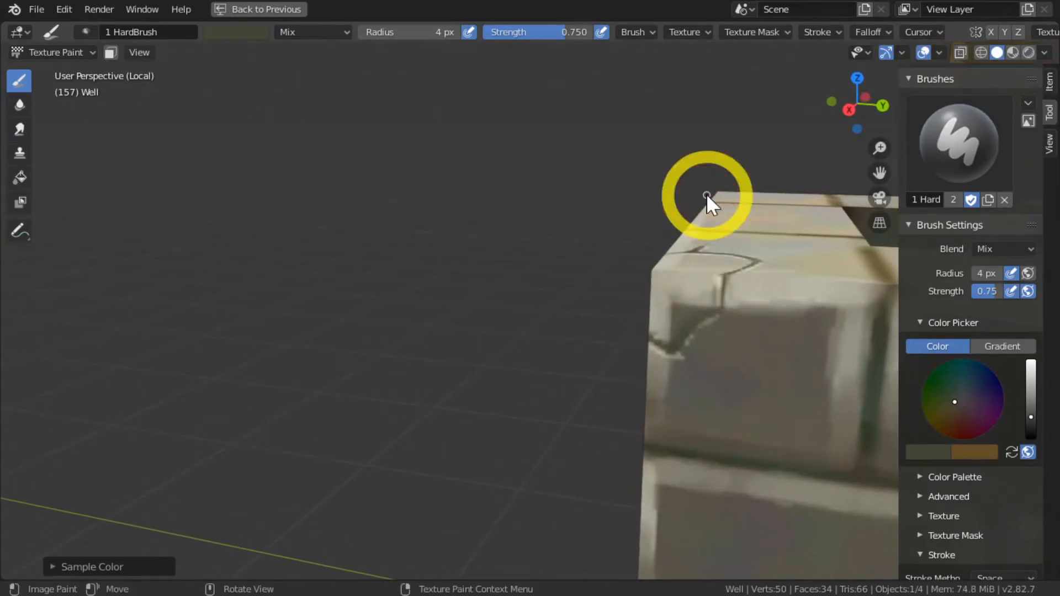
{"action": "mouse_move", "coordinate": [707, 194]}
{"action": "middle_mouse_down", "text": "shift"}
{"action": "mouse_move", "coordinate": [451, 303]}
{"action": "mouse_move", "coordinate": [241, 299]}
{"action": "mouse_move", "coordinate": [314, 307]}
{"action": "middle_mouse_up", "text": "shift"}
{"action": "left_click_drag", "start_coordinate": [357, 261], "coordinate": [356, 273]}
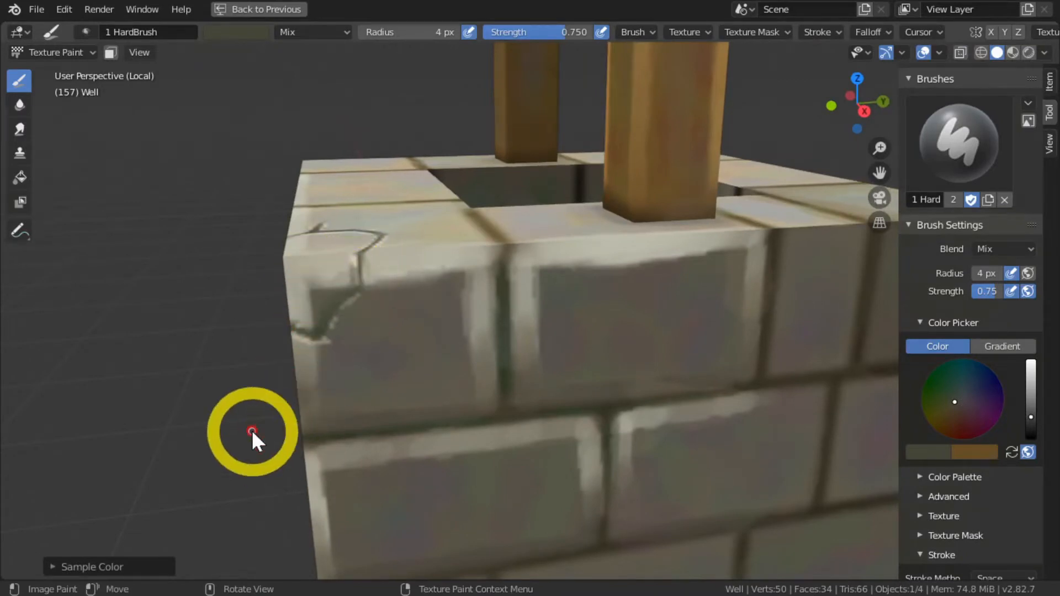
Step: Darken the brush colour and deepen the crack's upper part where it runs from the top edge onto the front face
{"action": "scroll", "coordinate": [252, 429], "scroll_direction": "down", "scroll_amount": 7}
{"action": "middle_click_drag", "start_coordinate": [246, 412], "coordinate": [399, 430]}
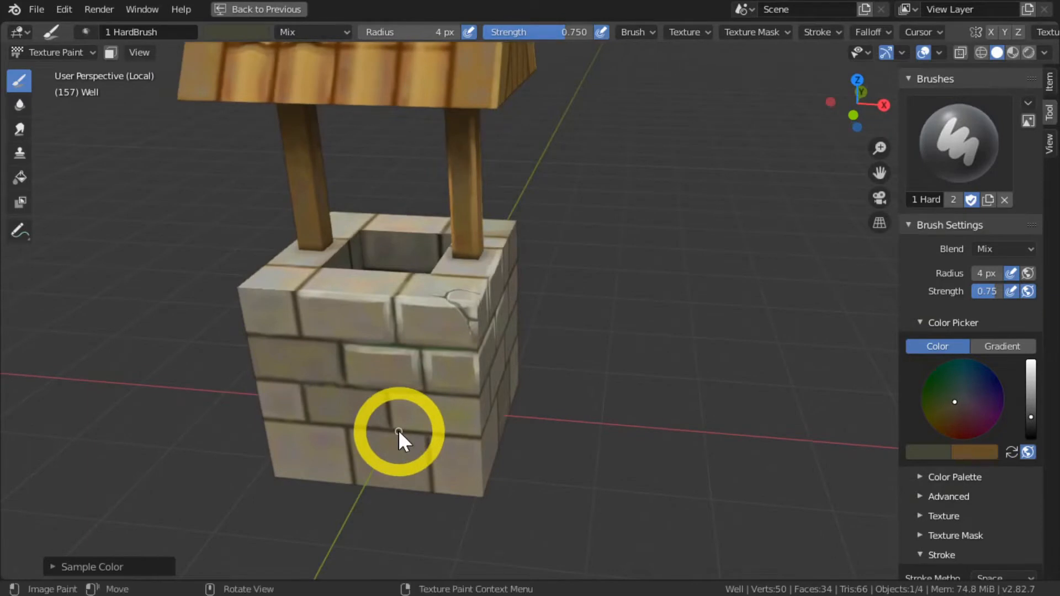
{"action": "scroll", "coordinate": [398, 430], "scroll_direction": "up", "scroll_amount": 6}
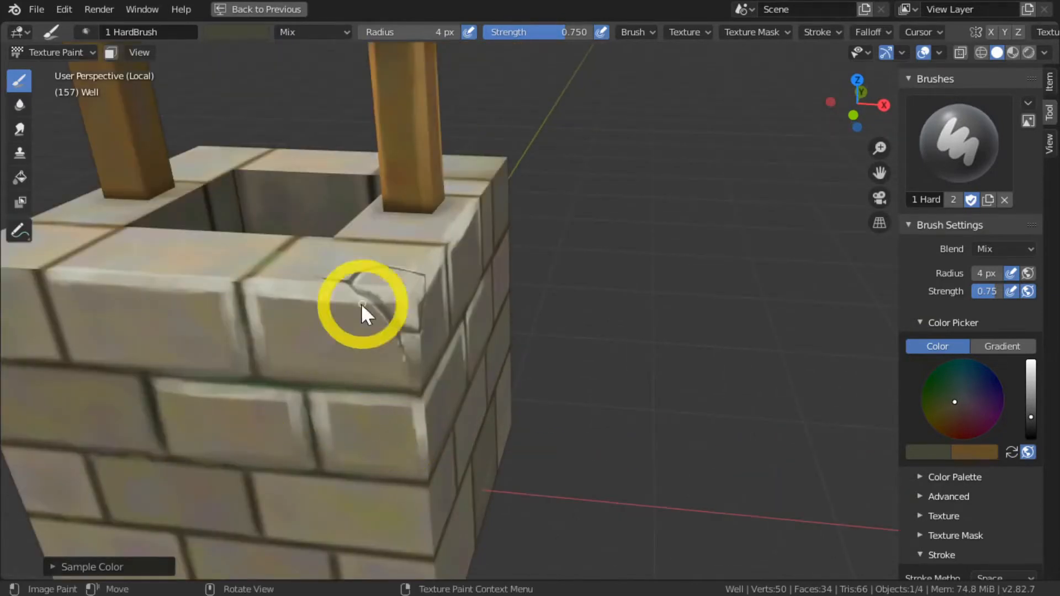
{"action": "middle_click_drag", "start_coordinate": [361, 304], "coordinate": [556, 285], "text": "shift"}
{"action": "scroll", "coordinate": [556, 285], "scroll_direction": "up", "scroll_amount": 3}
{"action": "middle_click_drag", "start_coordinate": [557, 285], "coordinate": [520, 272]}
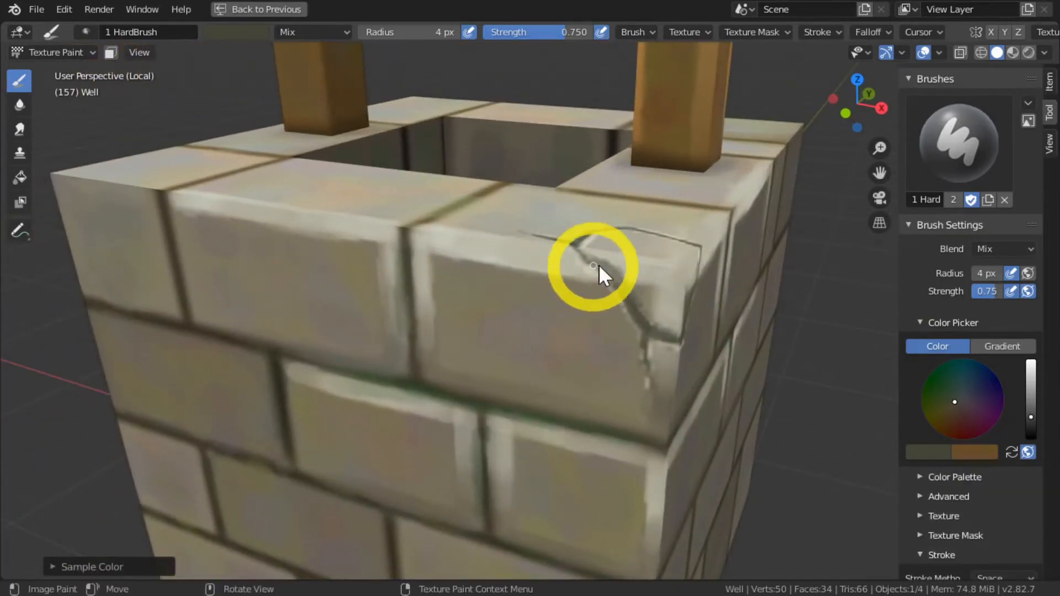
{"action": "left_click", "coordinate": [1031, 425]}
{"action": "mouse_move", "coordinate": [603, 269]}
{"action": "left_mouse_down"}
{"action": "mouse_move", "coordinate": [627, 298]}
{"action": "mouse_move", "coordinate": [590, 258]}
{"action": "mouse_move", "coordinate": [620, 284]}
{"action": "left_mouse_up"}
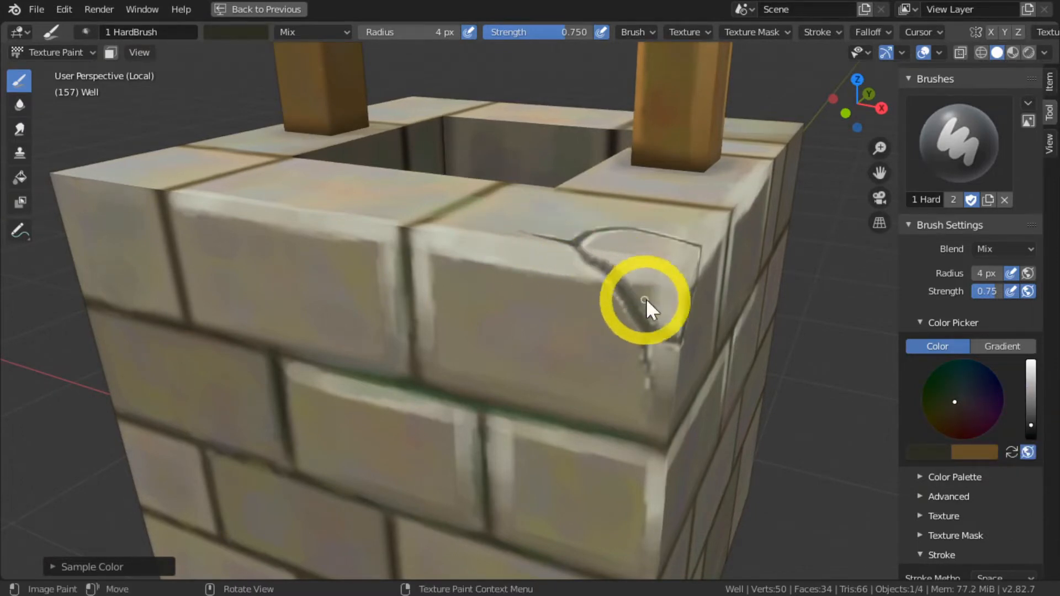
Step: Turn off pen pressure for brush strength and darken the crack down the front face to its lower tip
{"action": "middle_click_drag", "start_coordinate": [480, 316], "coordinate": [477, 360]}
{"action": "left_click", "coordinate": [1011, 290]}
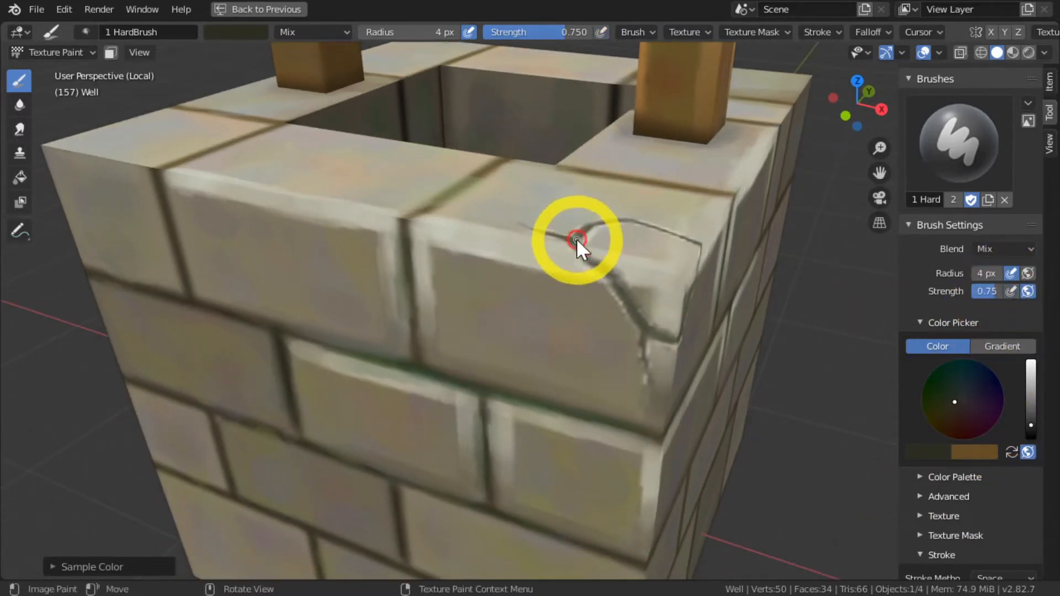
{"action": "mouse_move", "coordinate": [576, 238]}
{"action": "left_mouse_down"}
{"action": "mouse_move", "coordinate": [605, 285]}
{"action": "mouse_move", "coordinate": [617, 280]}
{"action": "mouse_move", "coordinate": [642, 331]}
{"action": "mouse_move", "coordinate": [634, 385]}
{"action": "left_mouse_up"}
Step: Increase the brush radius to 7 px and darken the chipped piece's outline along the side and top faces
{"action": "mouse_move", "coordinate": [613, 367]}
{"action": "middle_mouse_down"}
{"action": "mouse_move", "coordinate": [494, 339]}
{"action": "mouse_move", "coordinate": [497, 305]}
{"action": "middle_mouse_up"}
{"action": "key", "text": "bracketright"}
{"action": "key", "text": "bracketright"}
{"action": "key", "text": "bracketright"}
{"action": "mouse_move", "coordinate": [649, 330]}
{"action": "left_mouse_down"}
{"action": "mouse_move", "coordinate": [686, 340]}
{"action": "mouse_move", "coordinate": [656, 321]}
{"action": "left_mouse_up"}
{"action": "middle_click_drag", "start_coordinate": [655, 319], "coordinate": [596, 337]}
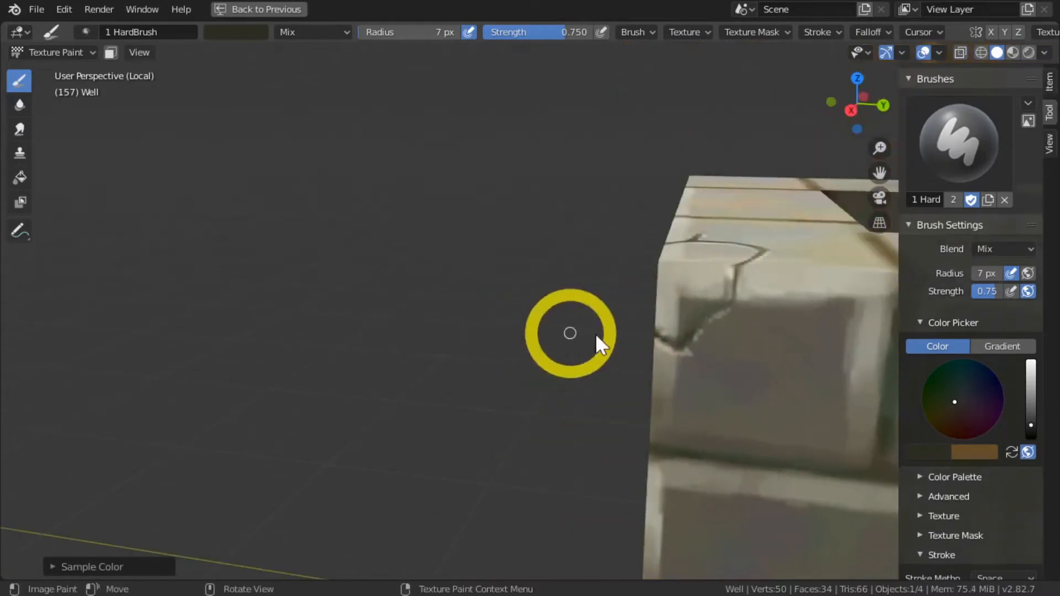
{"action": "mouse_move", "coordinate": [701, 326]}
{"action": "left_mouse_down"}
{"action": "mouse_move", "coordinate": [737, 272]}
{"action": "mouse_move", "coordinate": [695, 290]}
{"action": "left_mouse_up"}
{"action": "middle_click_drag", "start_coordinate": [495, 280], "coordinate": [687, 289]}
{"action": "mouse_move", "coordinate": [738, 277]}
{"action": "left_mouse_down"}
{"action": "mouse_move", "coordinate": [765, 230]}
{"action": "mouse_move", "coordinate": [746, 186]}
{"action": "mouse_move", "coordinate": [709, 180]}
{"action": "mouse_move", "coordinate": [693, 198]}
{"action": "left_mouse_up"}
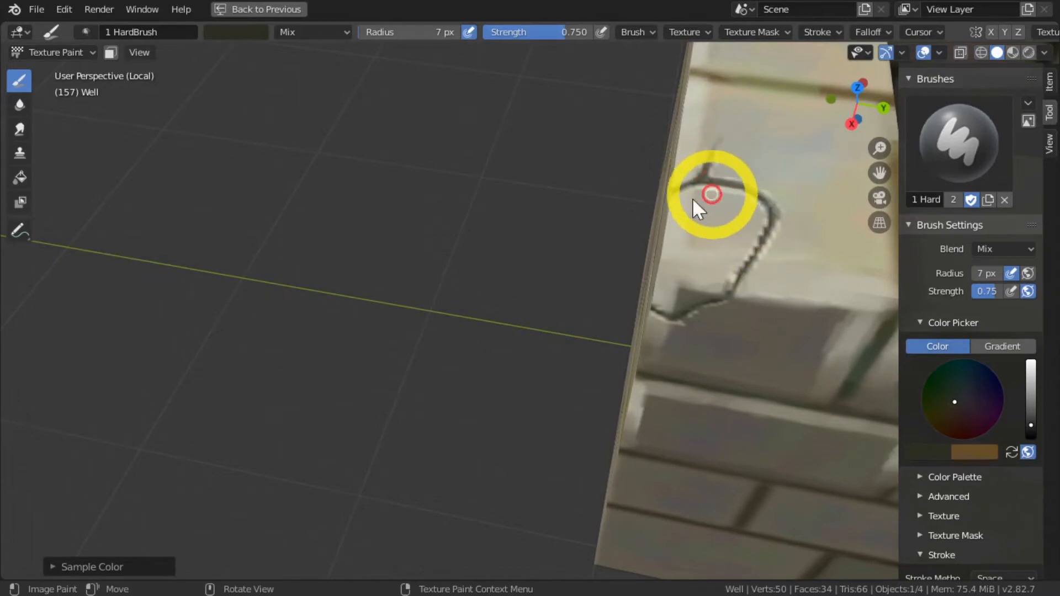
Step: Sample a light tan tone, reduce the brush radius to 4 px, and highlight the outer edge of the front-face crack
{"action": "mouse_move", "coordinate": [693, 197]}
{"action": "middle_mouse_down"}
{"action": "mouse_move", "coordinate": [452, 370]}
{"action": "mouse_move", "coordinate": [701, 167]}
{"action": "middle_mouse_up"}
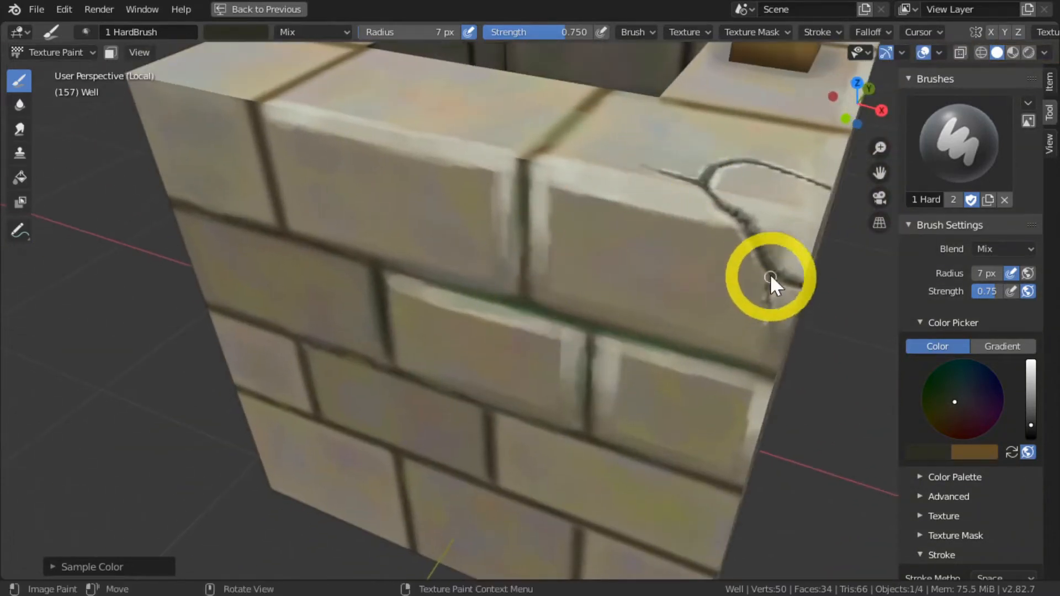
{"action": "left_click_drag", "start_coordinate": [1031, 424], "coordinate": [1030, 380]}
{"action": "key", "text": "s"}
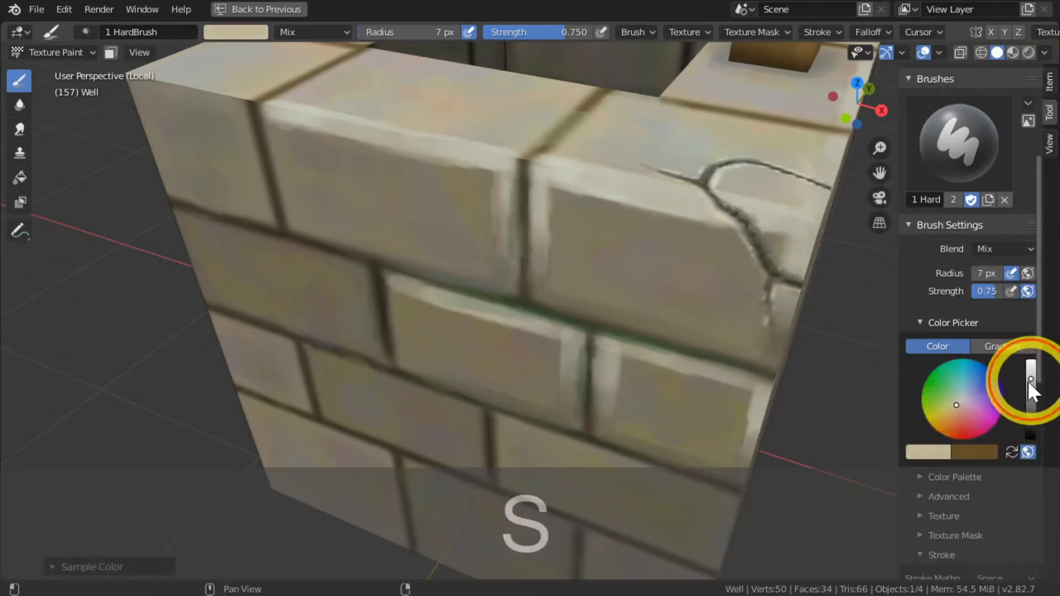
{"action": "key", "text": "bracketleft"}
{"action": "key", "text": "bracketleft"}
{"action": "key", "text": "bracketleft"}
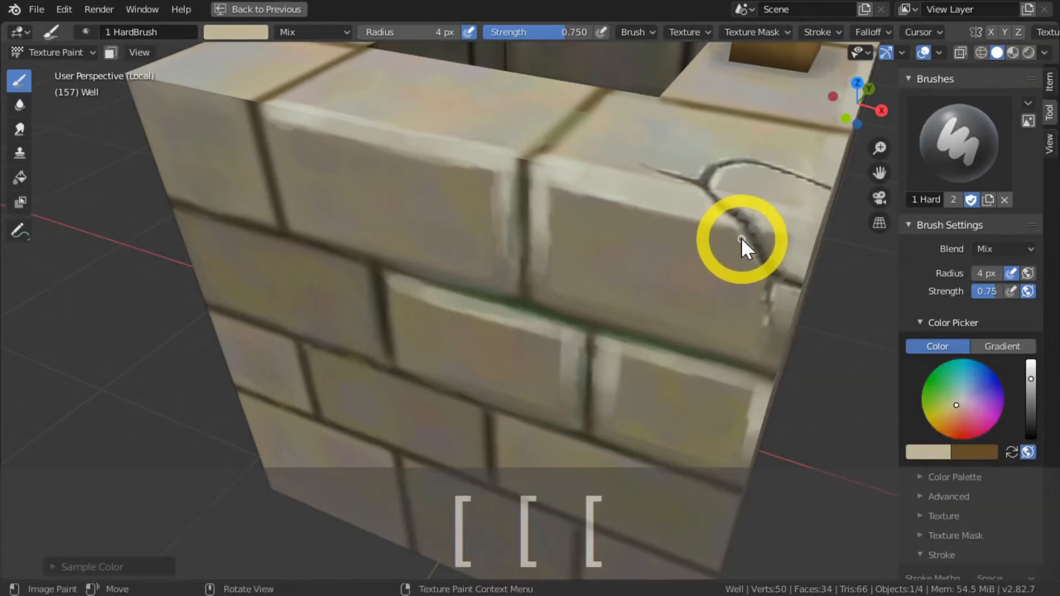
{"action": "left_click_drag", "start_coordinate": [741, 237], "coordinate": [775, 283]}
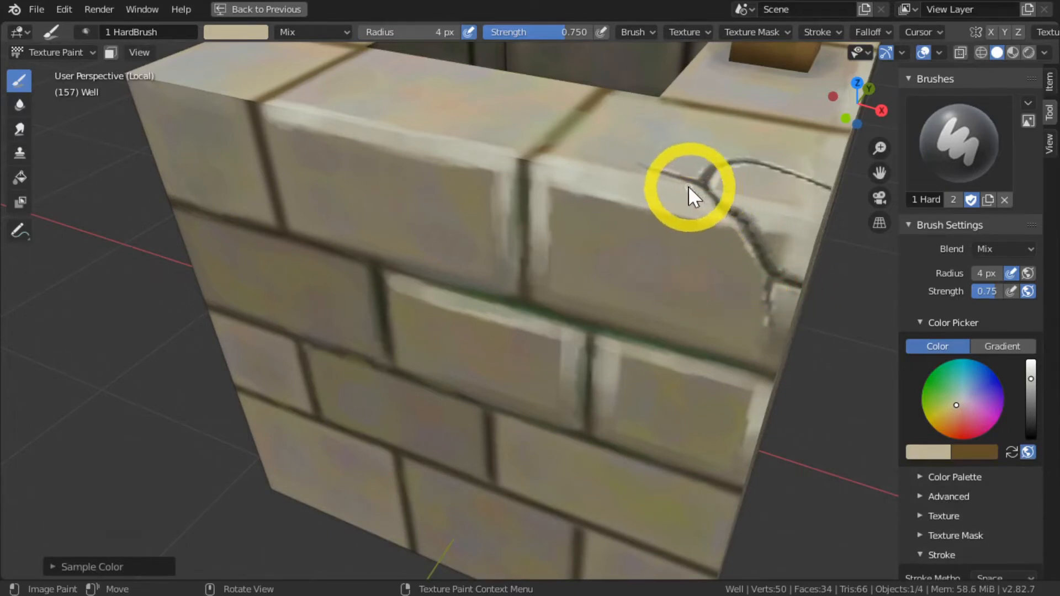
Step: Sample a pale grey-beige from the brick and lighten the chipped piece's surface beside the front-face crack
{"action": "middle_click_drag", "start_coordinate": [688, 184], "coordinate": [441, 230]}
{"action": "middle_click_drag", "start_coordinate": [375, 337], "coordinate": [317, 397]}
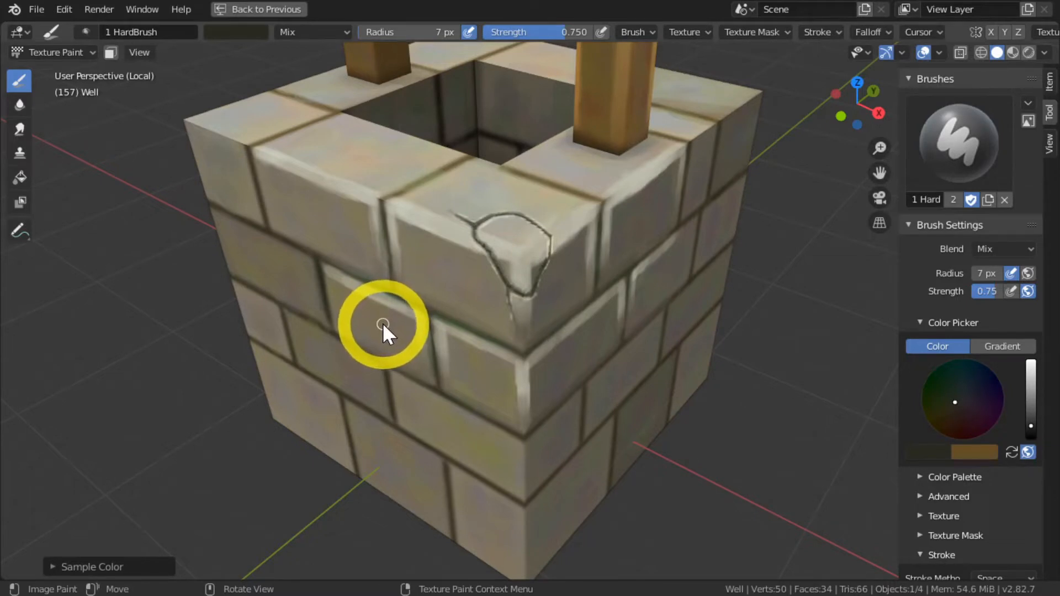
{"action": "left_click_drag", "start_coordinate": [507, 254], "coordinate": [519, 258]}
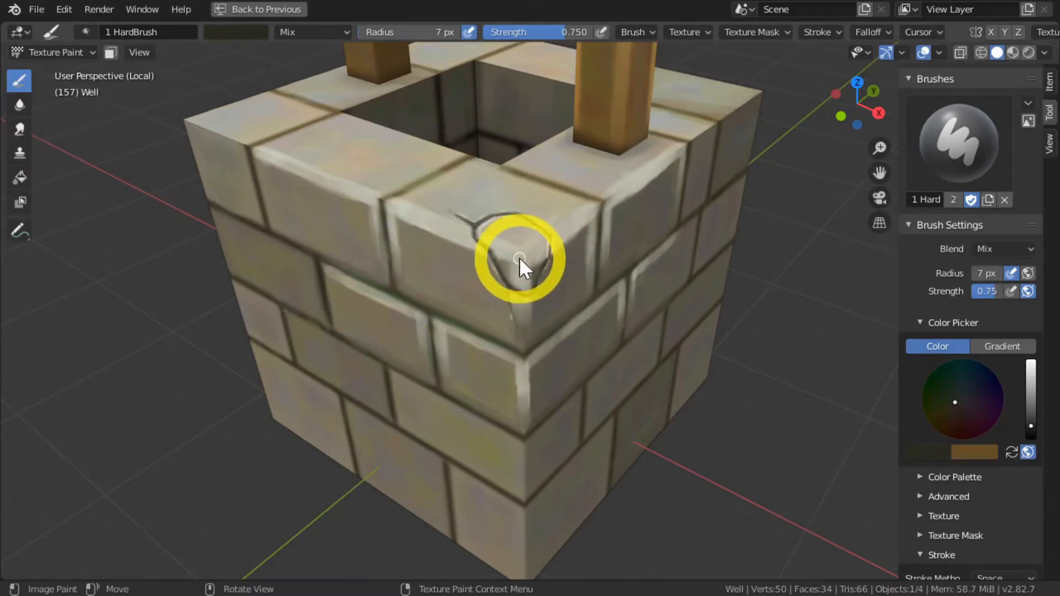
{"action": "key", "text": "s"}
{"action": "mouse_move", "coordinate": [383, 364]}
{"action": "middle_mouse_down"}
{"action": "mouse_move", "coordinate": [436, 350]}
{"action": "mouse_move", "coordinate": [525, 226]}
{"action": "middle_mouse_up"}
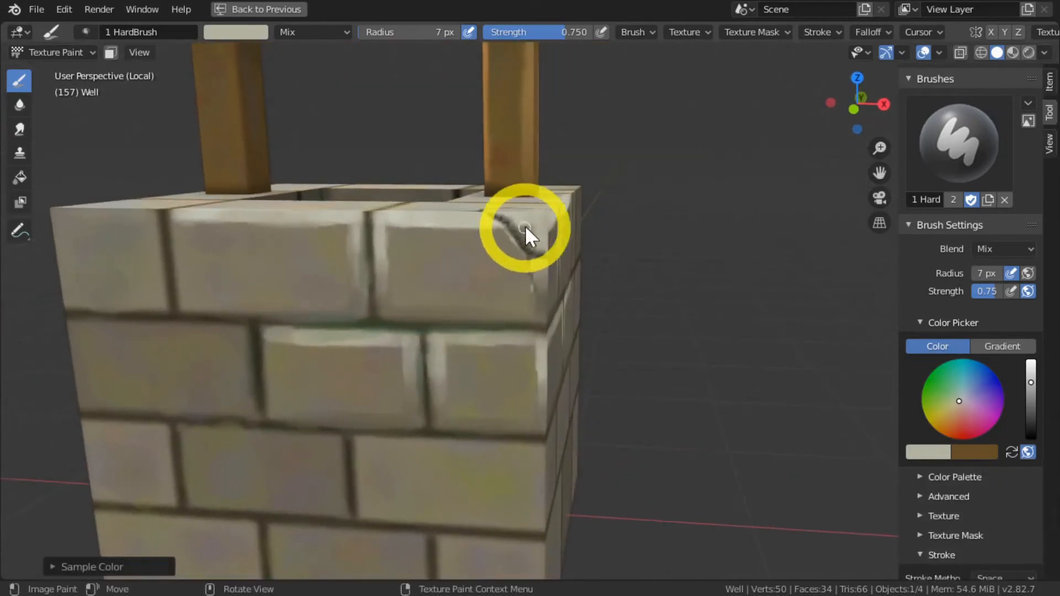
{"action": "middle_click_drag", "start_coordinate": [516, 287], "coordinate": [372, 330]}
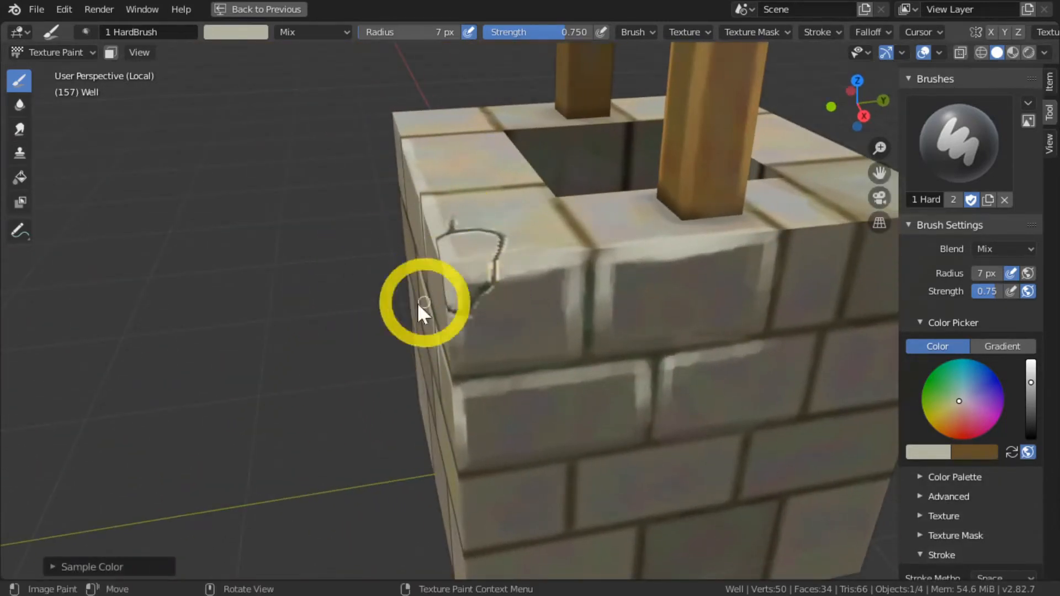
{"action": "mouse_move", "coordinate": [274, 355]}
{"action": "middle_mouse_down"}
{"action": "mouse_move", "coordinate": [350, 296]}
{"action": "mouse_move", "coordinate": [455, 336]}
{"action": "middle_mouse_up"}
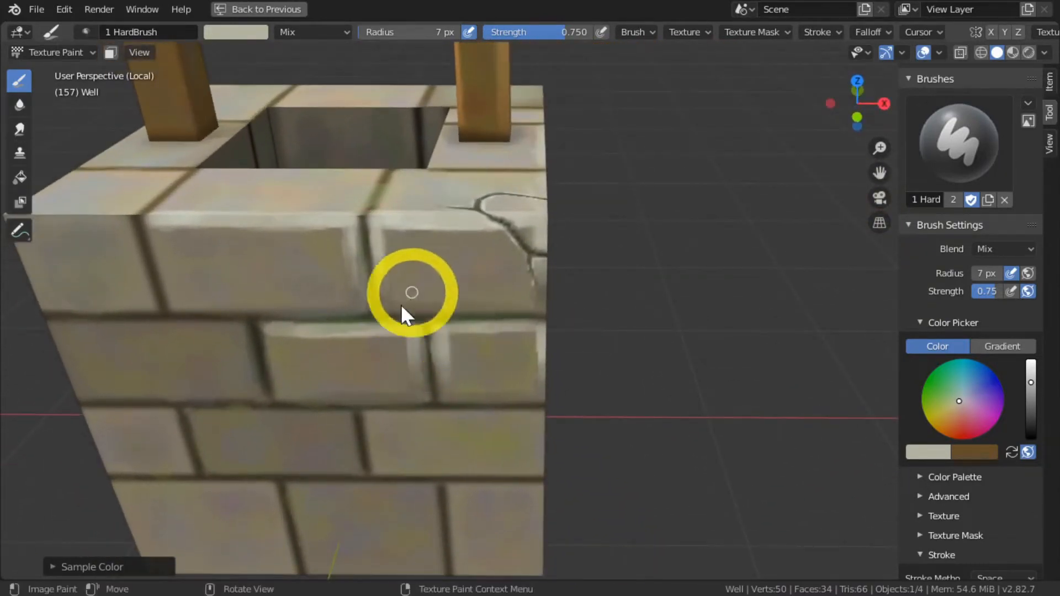
{"action": "mouse_move", "coordinate": [373, 329]}
{"action": "middle_mouse_down", "text": "shift"}
{"action": "mouse_move", "coordinate": [376, 366]}
{"action": "mouse_move", "coordinate": [365, 320]}
{"action": "middle_mouse_up", "text": "shift"}
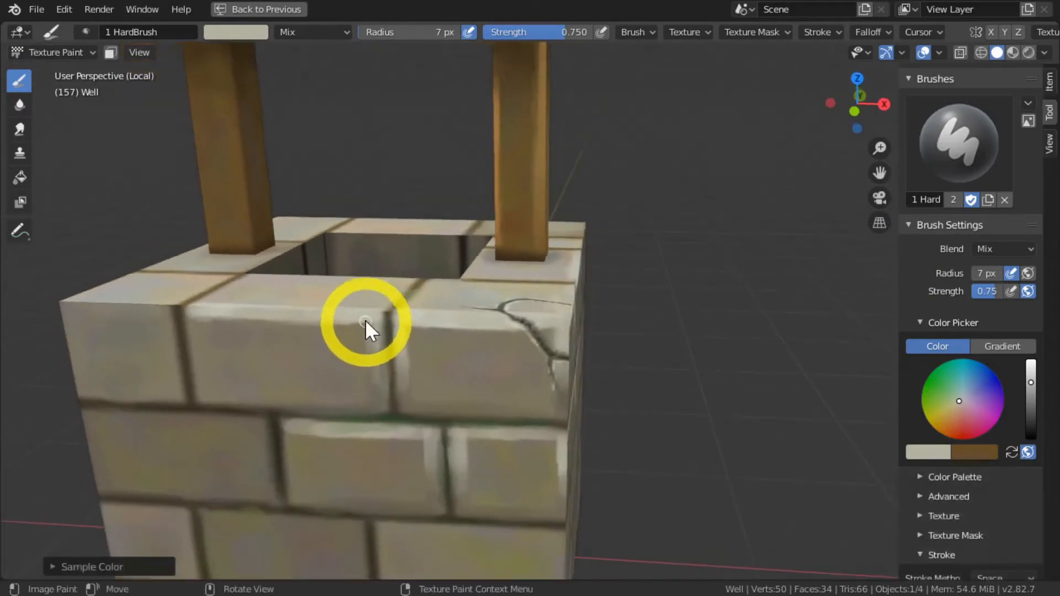
{"action": "middle_click_drag", "start_coordinate": [343, 399], "coordinate": [334, 368], "text": "ctrl"}
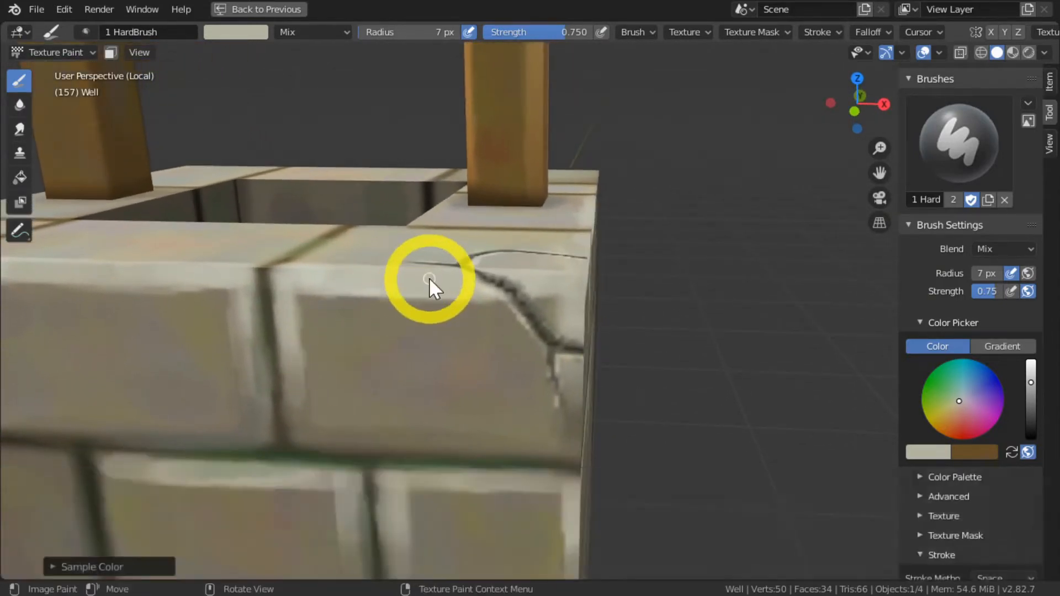
{"action": "key", "text": "s"}
{"action": "left_click_drag", "start_coordinate": [547, 297], "coordinate": [551, 296]}
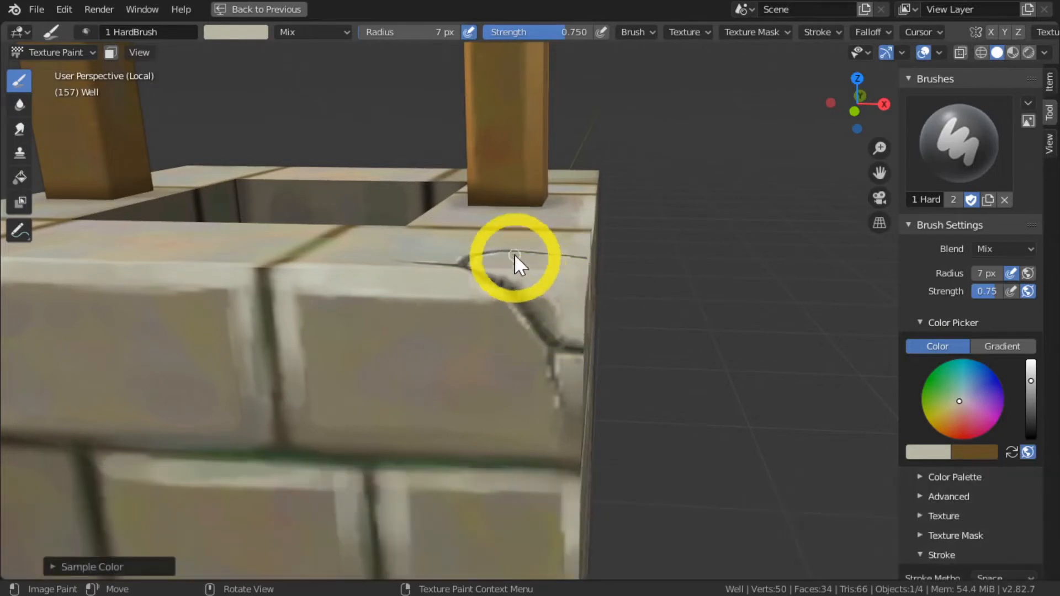
Step: Turn on pen pressure for strength and off for radius, and soften the shading inside the chipped piece's front face
{"action": "left_click", "coordinate": [1015, 288]}
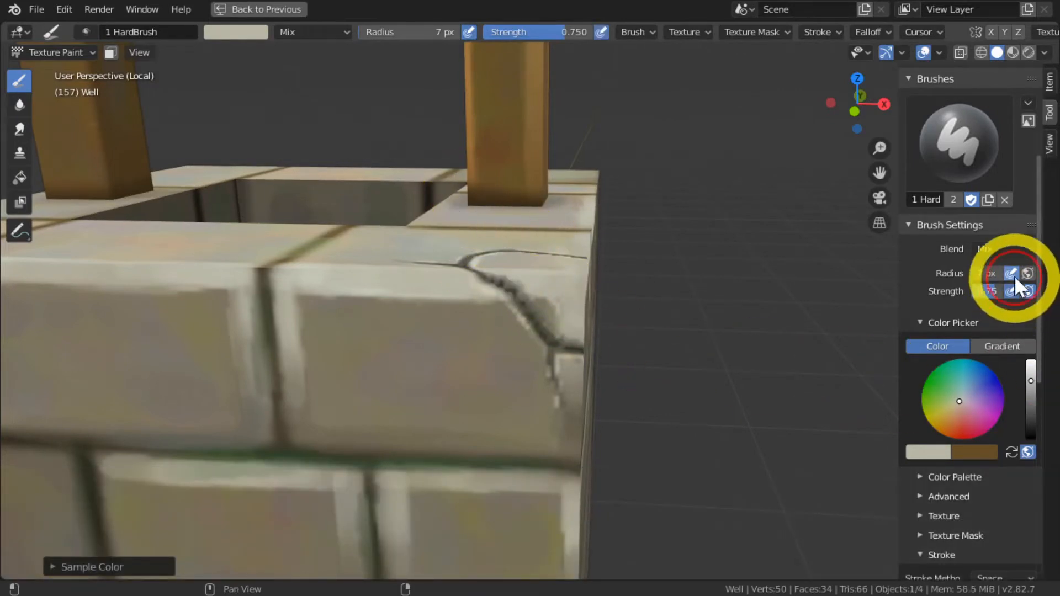
{"action": "left_click", "coordinate": [1011, 274]}
{"action": "left_click", "coordinate": [551, 292]}
{"action": "left_click_drag", "start_coordinate": [551, 292], "coordinate": [567, 300]}
Step: Increase the brush radius to 10 px and lighten the chipped piece around its corner and side face
{"action": "key", "text": "bracketright"}
{"action": "key", "text": "bracketright"}
{"action": "key", "text": "bracketright"}
{"action": "left_click", "coordinate": [469, 348]}
{"action": "middle_click_drag", "start_coordinate": [466, 346], "coordinate": [354, 303]}
{"action": "left_click", "coordinate": [608, 301]}
{"action": "left_click_drag", "start_coordinate": [608, 301], "coordinate": [597, 340]}
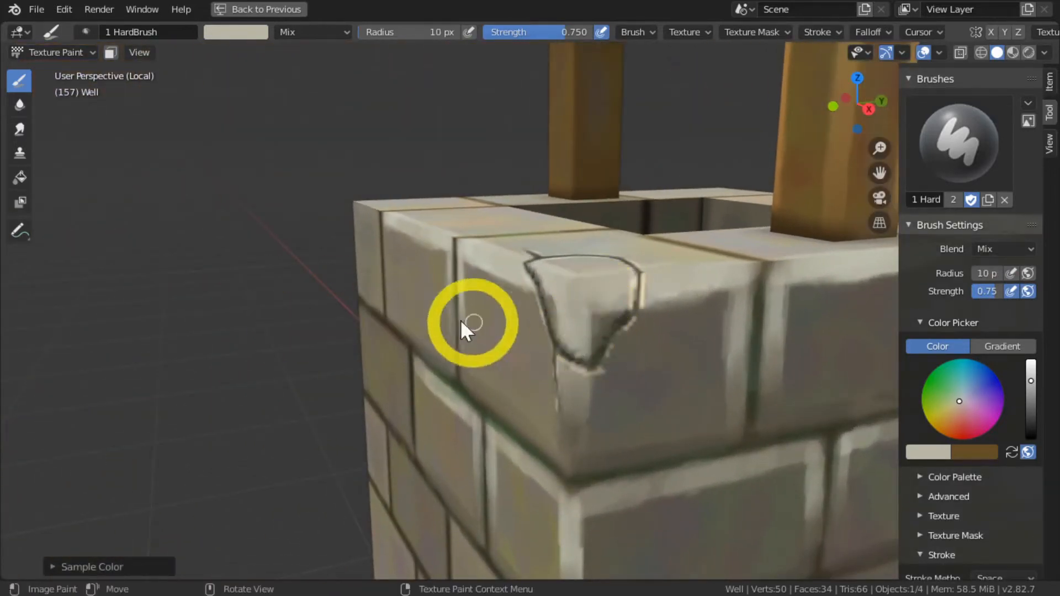
{"action": "middle_click_drag", "start_coordinate": [460, 320], "coordinate": [423, 314]}
{"action": "mouse_move", "coordinate": [610, 307]}
{"action": "left_mouse_down"}
{"action": "mouse_move", "coordinate": [587, 330]}
{"action": "mouse_move", "coordinate": [607, 309]}
{"action": "mouse_move", "coordinate": [490, 330]}
{"action": "mouse_move", "coordinate": [588, 305]}
{"action": "mouse_move", "coordinate": [584, 328]}
{"action": "mouse_move", "coordinate": [574, 328]}
{"action": "mouse_move", "coordinate": [390, 284]}
{"action": "left_mouse_up"}
Step: Sample beige tones from the chipped piece and blend its surface across the top and corner edge
{"action": "middle_click_drag", "start_coordinate": [386, 283], "coordinate": [444, 366]}
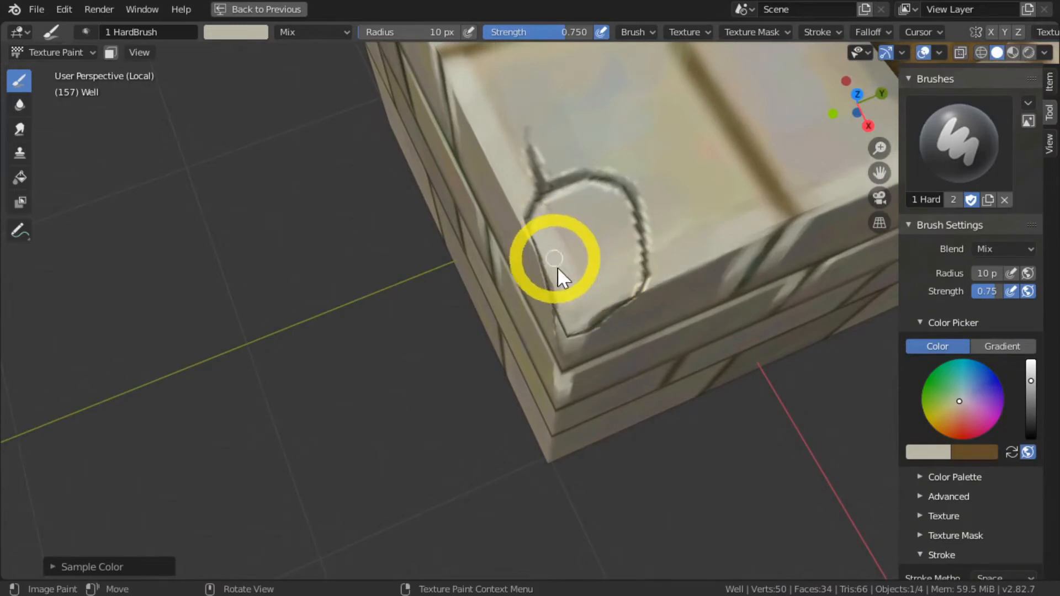
{"action": "key", "text": "s"}
{"action": "middle_click_drag", "start_coordinate": [595, 276], "coordinate": [550, 293]}
{"action": "key", "text": "s"}
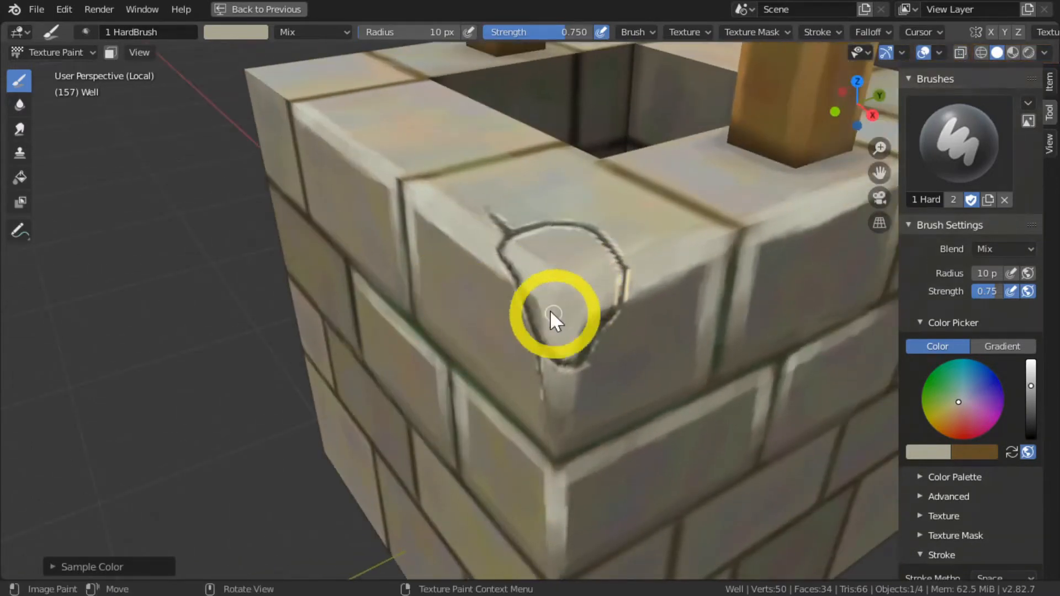
Step: Brighten the brush colour to light beige, increase the radius to 12 px, and highlight the chipped piece's corner
{"action": "left_click_drag", "start_coordinate": [1030, 385], "coordinate": [1030, 373]}
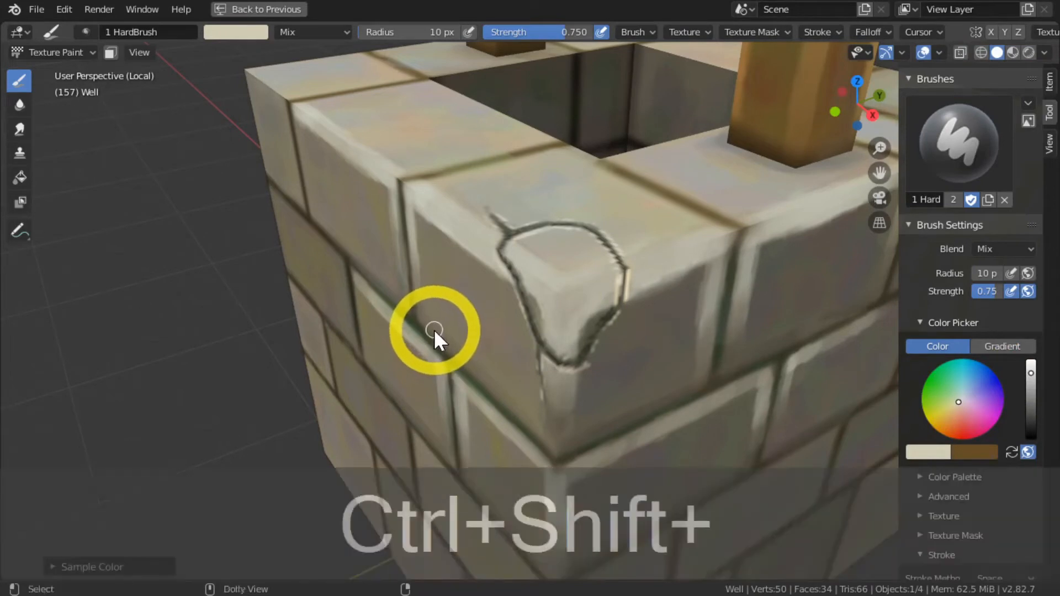
{"action": "middle_click_drag", "start_coordinate": [434, 330], "coordinate": [436, 342], "text": "ctrl+shift"}
{"action": "key", "text": "bracketright"}
{"action": "key", "text": "bracketright"}
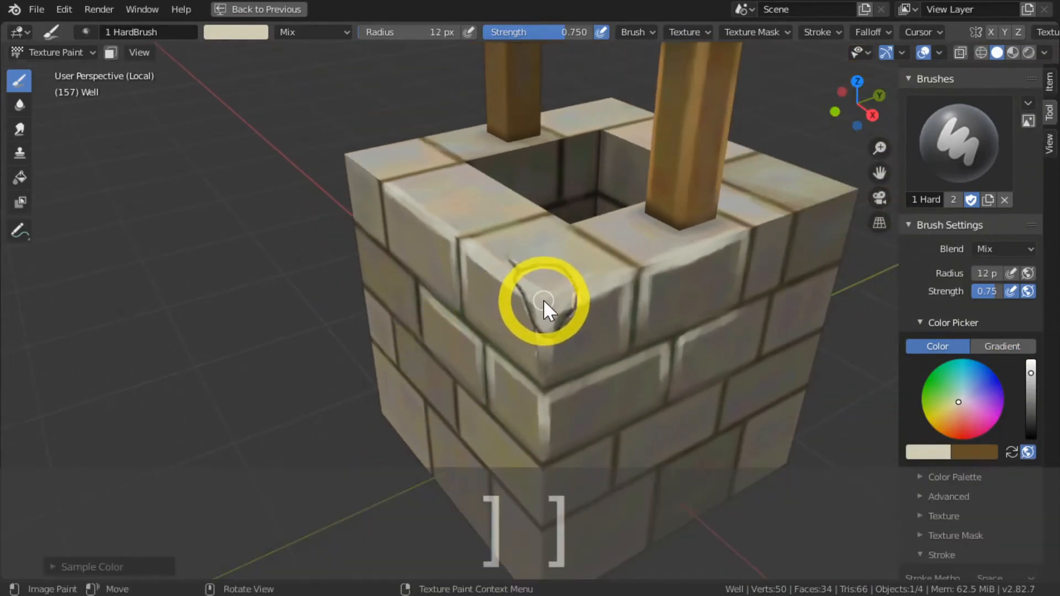
{"action": "mouse_move", "coordinate": [546, 299]}
{"action": "left_mouse_down"}
{"action": "mouse_move", "coordinate": [534, 293]}
{"action": "mouse_move", "coordinate": [524, 347]}
{"action": "left_mouse_up"}
Step: Brighten the brush colour to near-white cream and add an 8 px highlight down the chipped piece's corner
{"action": "middle_click_drag", "start_coordinate": [307, 320], "coordinate": [339, 327]}
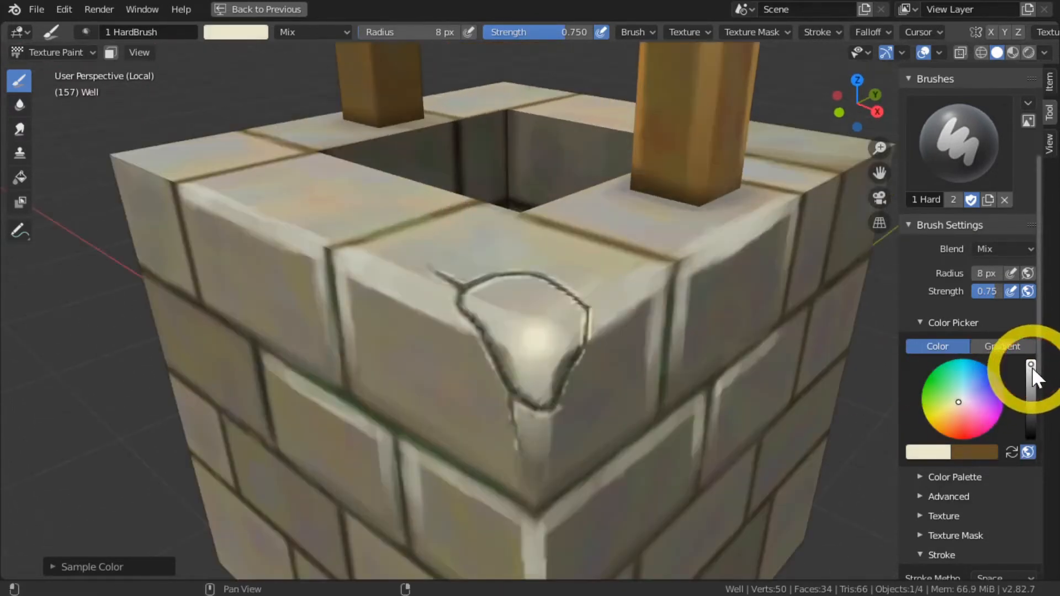
{"action": "left_click_drag", "start_coordinate": [1031, 366], "coordinate": [1030, 361]}
{"action": "mouse_move", "coordinate": [533, 345]}
{"action": "left_mouse_down"}
{"action": "mouse_move", "coordinate": [541, 343]}
{"action": "mouse_move", "coordinate": [568, 416]}
{"action": "left_mouse_up"}
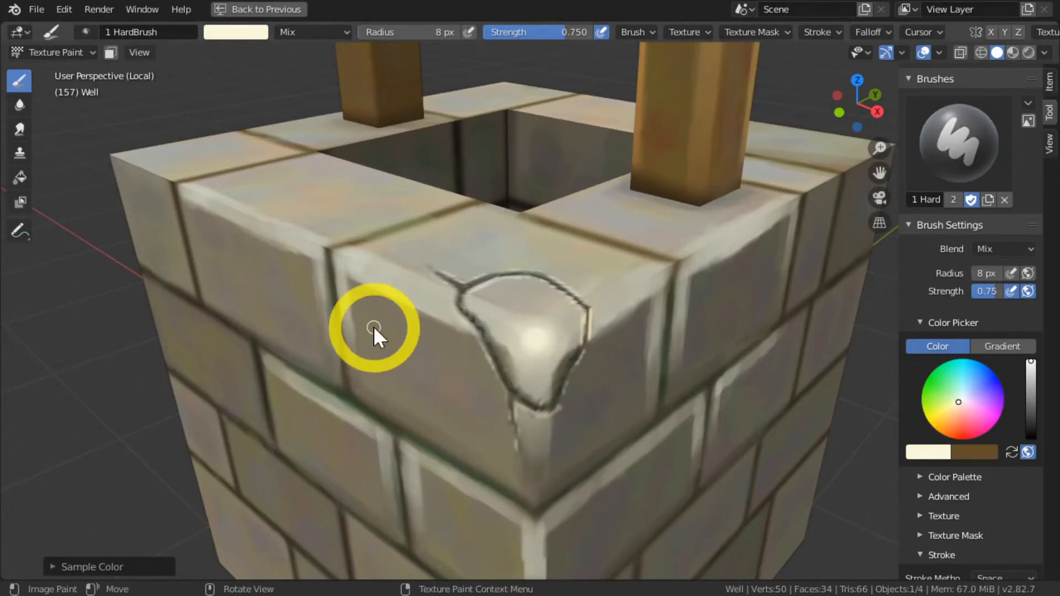
Step: Increase the brush radius to 28 px and paint a soft, near-white highlight over the chipped piece's corner
{"action": "scroll", "coordinate": [333, 336], "scroll_direction": "down", "scroll_amount": 4}
{"action": "middle_click_drag", "start_coordinate": [333, 336], "coordinate": [330, 399]}
{"action": "scroll", "coordinate": [330, 398], "scroll_direction": "up", "scroll_amount": 5}
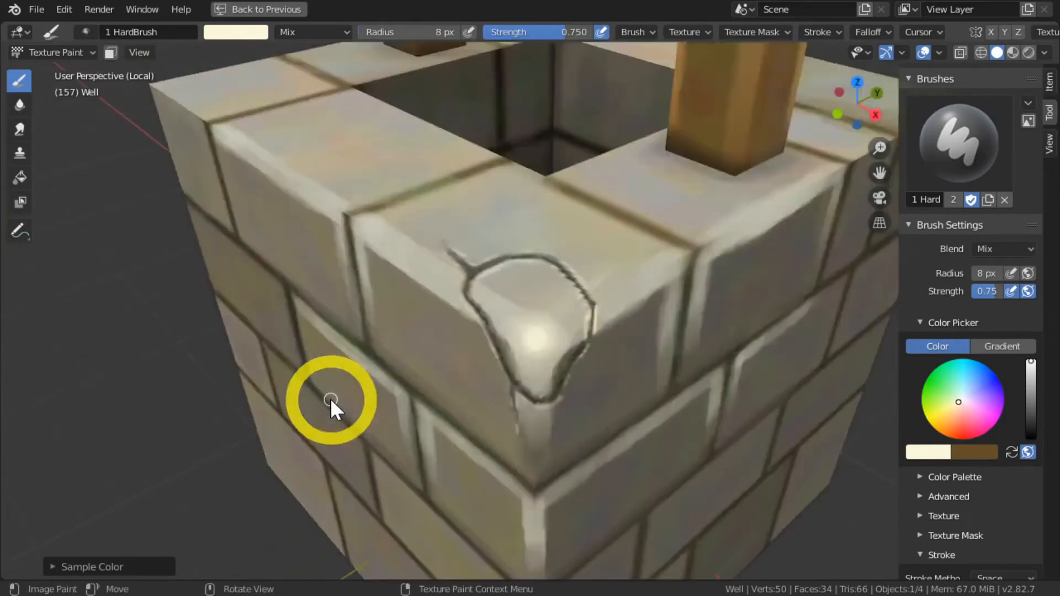
{"action": "key", "text": "bracketright"}
{"action": "key", "text": "bracketright"}
{"action": "key", "text": "bracketright"}
{"action": "key", "text": "bracketright"}
{"action": "key", "text": "bracketright"}
{"action": "key", "text": "bracketright"}
{"action": "key", "text": "bracketright"}
{"action": "key", "text": "bracketright"}
{"action": "key", "text": "bracketright"}
{"action": "key", "text": "bracketright"}
{"action": "key", "text": "bracketright"}
{"action": "key", "text": "bracketright"}
{"action": "key", "text": "bracketright"}
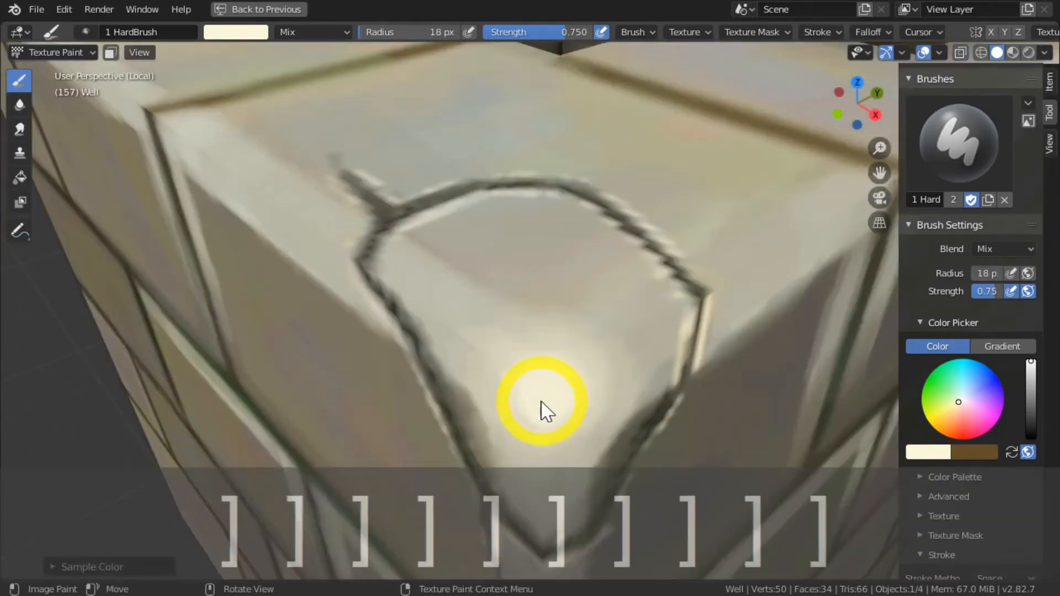
{"action": "mouse_move", "coordinate": [517, 373]}
{"action": "left_mouse_down"}
{"action": "mouse_move", "coordinate": [571, 366]}
{"action": "mouse_move", "coordinate": [547, 395]}
{"action": "mouse_move", "coordinate": [552, 431]}
{"action": "left_mouse_up"}
{"action": "scroll", "coordinate": [594, 415], "scroll_direction": "down", "scroll_amount": 8}
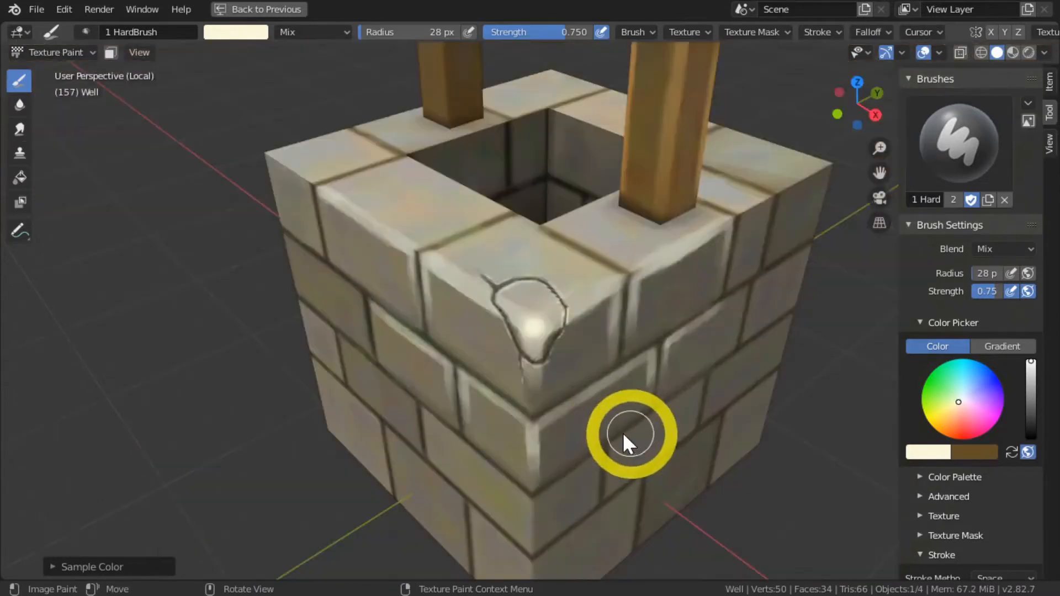
Step: Sample a light grey-beige from the chipped piece, reduce the radius to 9 px, and lighten its side face and top edge
{"action": "mouse_move", "coordinate": [625, 435]}
{"action": "middle_mouse_down"}
{"action": "mouse_move", "coordinate": [653, 426]}
{"action": "mouse_move", "coordinate": [625, 401]}
{"action": "mouse_move", "coordinate": [625, 365]}
{"action": "middle_mouse_up"}
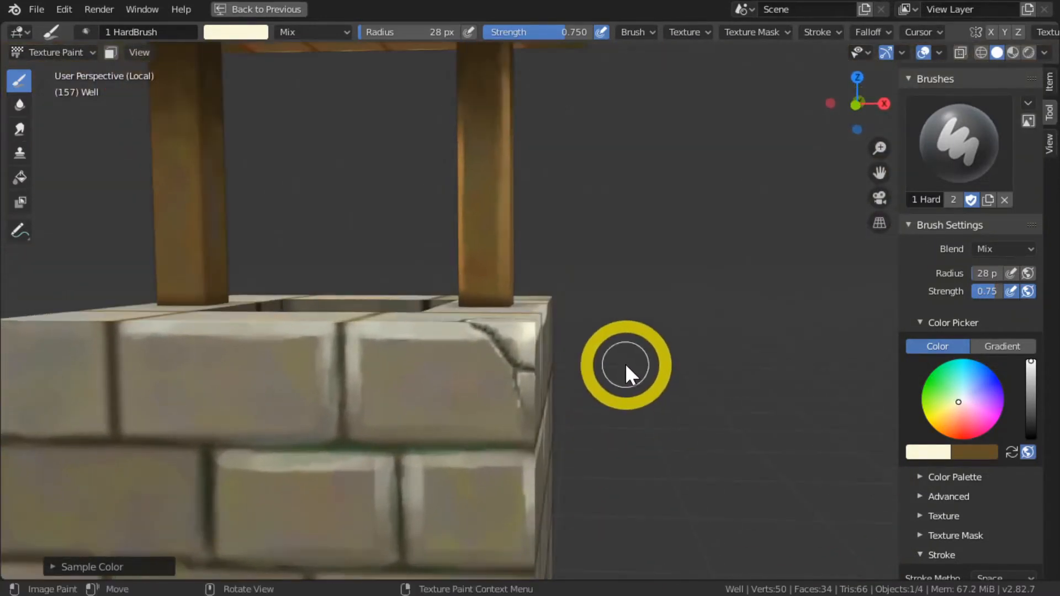
{"action": "key", "text": "s"}
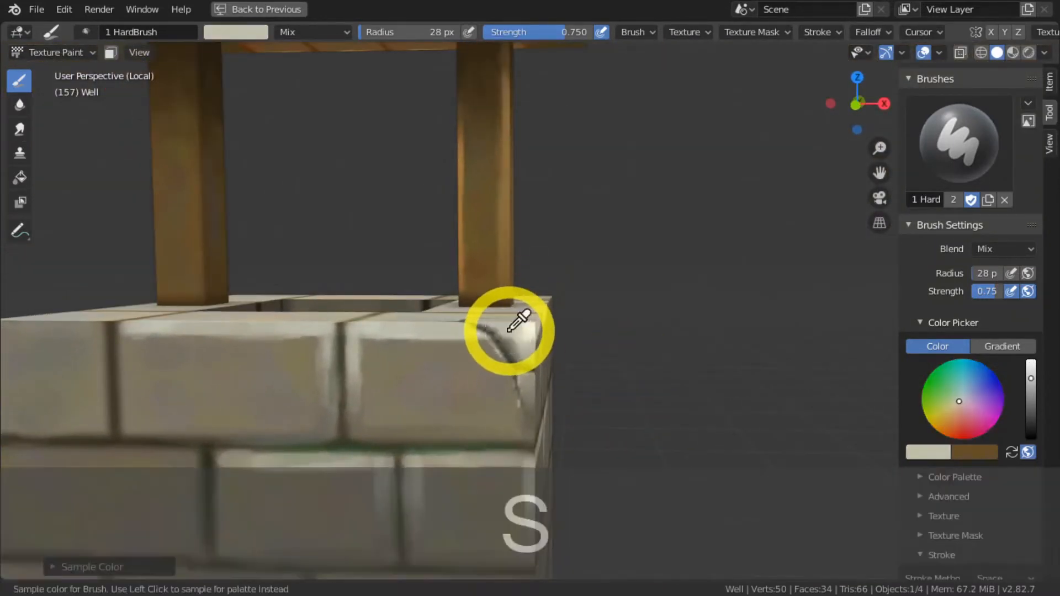
{"action": "key", "text": "bracketleft"}
{"action": "key", "text": "bracketleft"}
{"action": "key", "text": "bracketleft"}
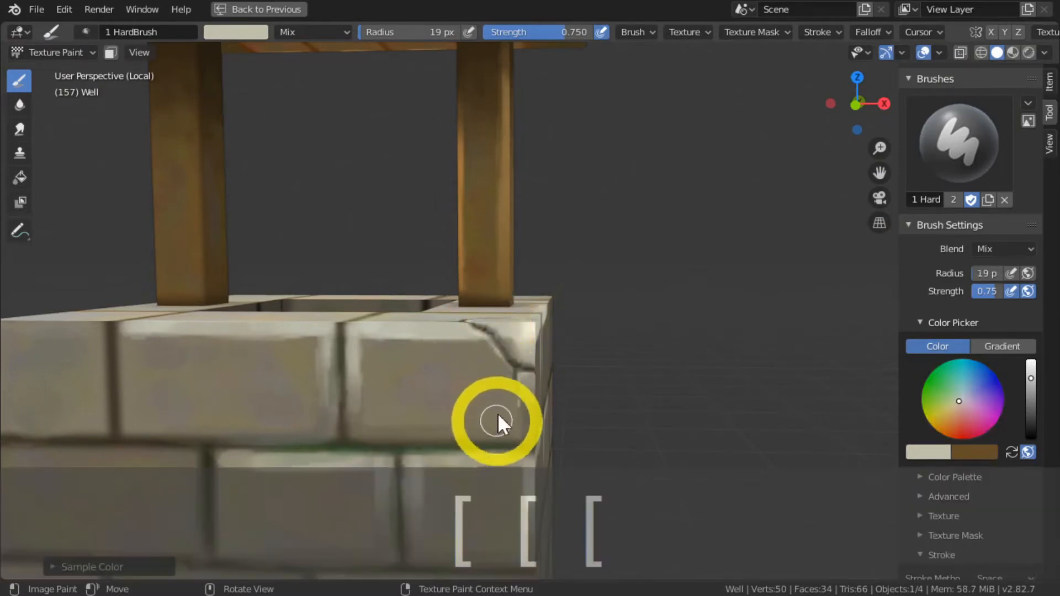
{"action": "key", "text": "bracketleft"}
{"action": "key", "text": "bracketleft"}
{"action": "key", "text": "bracketleft"}
{"action": "key", "text": "bracketleft"}
{"action": "key", "text": "bracketleft"}
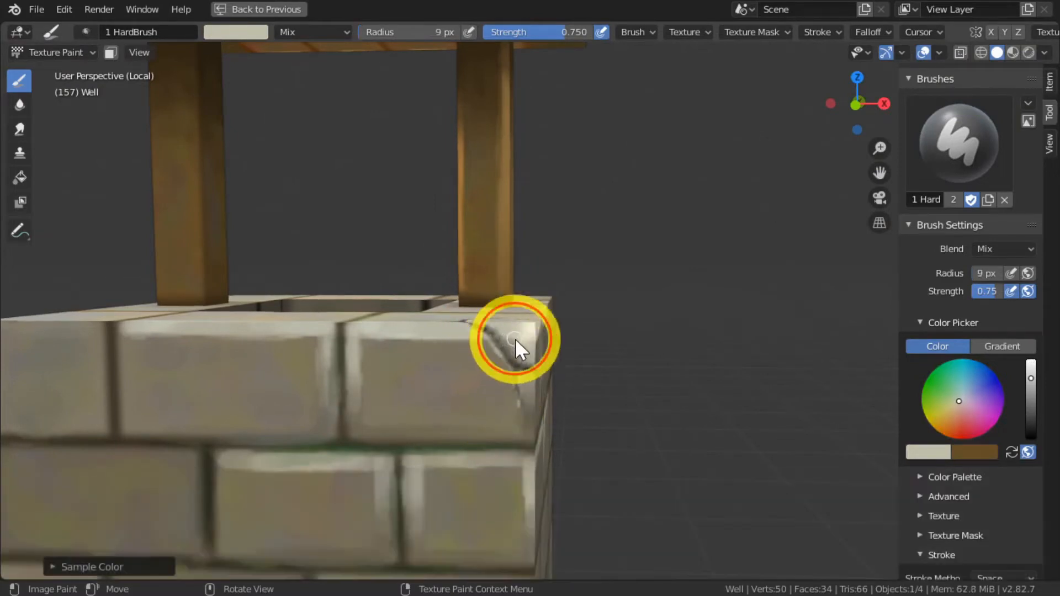
{"action": "left_click_drag", "start_coordinate": [508, 336], "coordinate": [491, 326]}
{"action": "left_click_drag", "start_coordinate": [479, 319], "coordinate": [535, 322]}
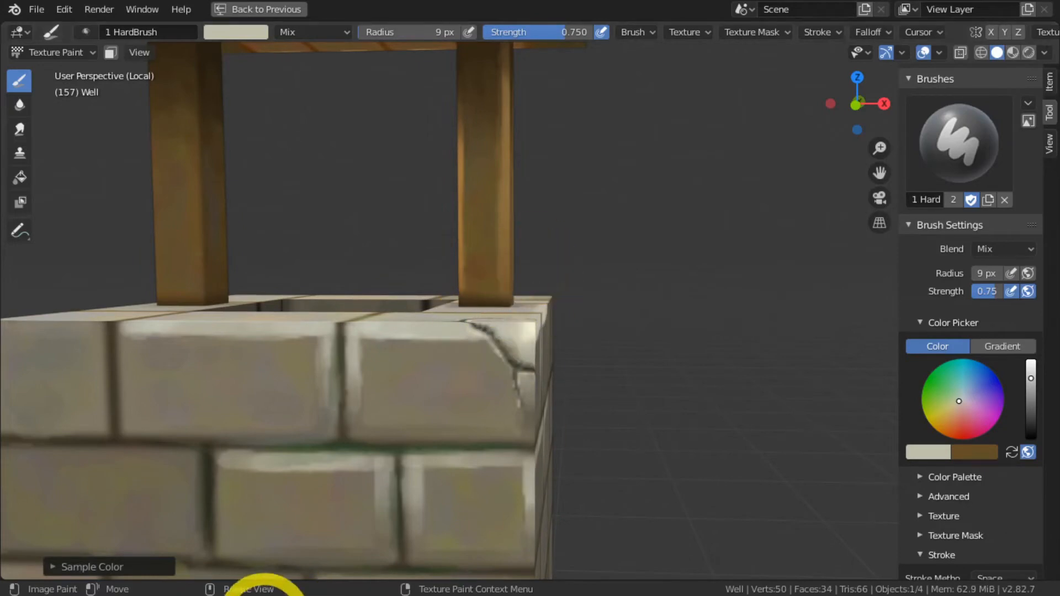
{"action": "scroll", "coordinate": [449, 395], "scroll_direction": "down", "scroll_amount": 3}
{"action": "mouse_move", "coordinate": [574, 402]}
{"action": "middle_mouse_down"}
{"action": "mouse_move", "coordinate": [444, 457]}
{"action": "mouse_move", "coordinate": [289, 479]}
{"action": "mouse_move", "coordinate": [405, 464]}
{"action": "mouse_move", "coordinate": [528, 491]}
{"action": "mouse_move", "coordinate": [445, 524]}
{"action": "mouse_move", "coordinate": [395, 478]}
{"action": "mouse_move", "coordinate": [475, 463]}
{"action": "mouse_move", "coordinate": [457, 494]}
{"action": "mouse_move", "coordinate": [515, 479]}
{"action": "mouse_move", "coordinate": [502, 497]}
{"action": "mouse_move", "coordinate": [462, 493]}
{"action": "middle_mouse_up"}
{"action": "scroll", "coordinate": [422, 475], "scroll_direction": "up", "scroll_amount": 5}
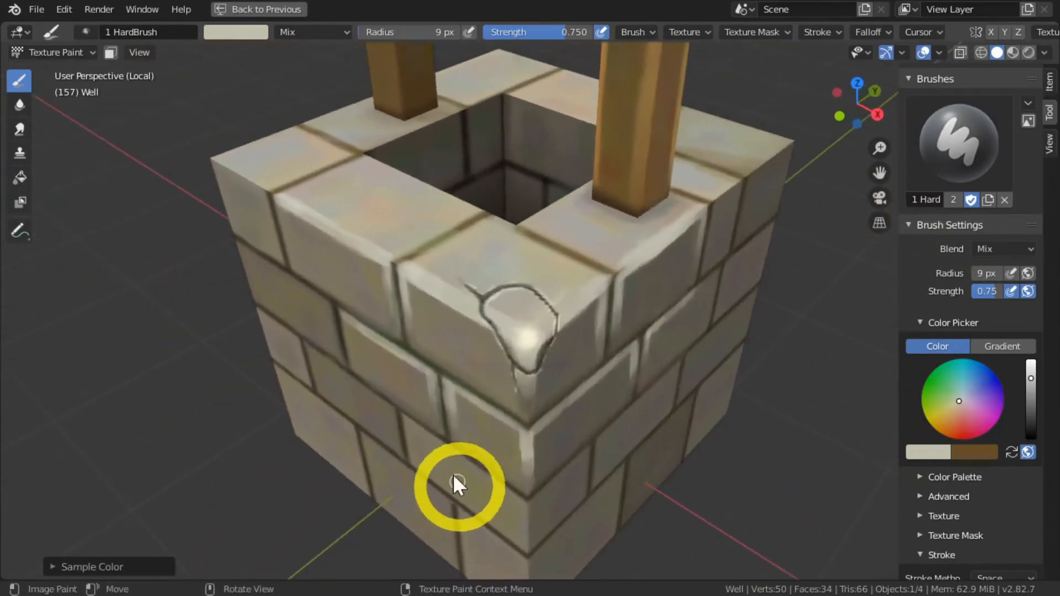
Step: In right orthographic view, sample and darken the roof gable's brown, and enable pressure-sensitive radius for the 9 px brush
{"action": "key", "text": "KP_1"}
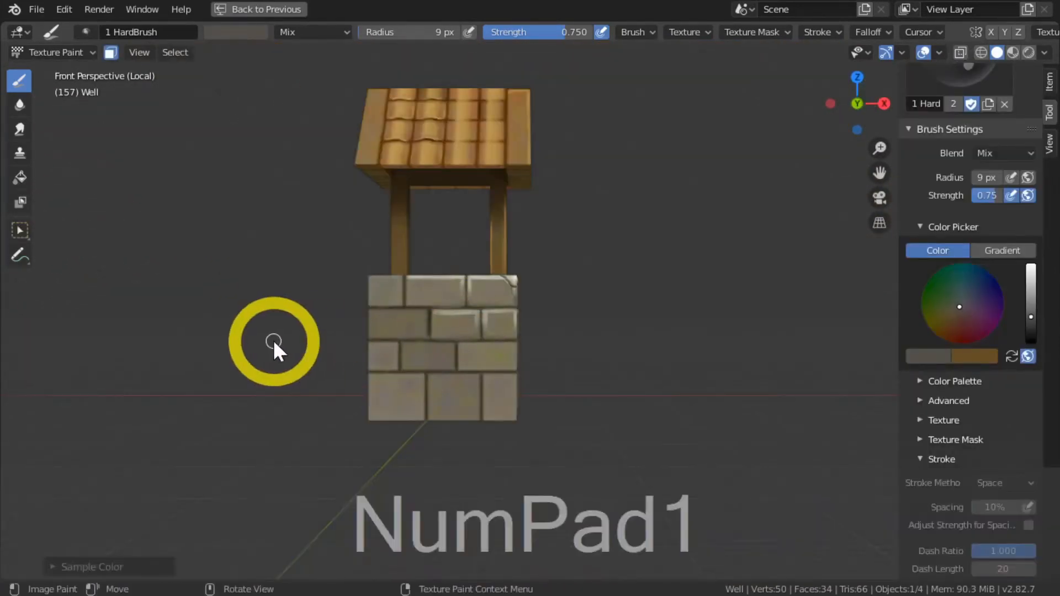
{"action": "key", "text": "KP_3"}
{"action": "middle_click_drag", "start_coordinate": [449, 237], "coordinate": [362, 265], "text": "shift"}
{"action": "key", "text": "KP_5"}
{"action": "middle_click_drag", "start_coordinate": [244, 277], "coordinate": [287, 385], "text": "shift"}
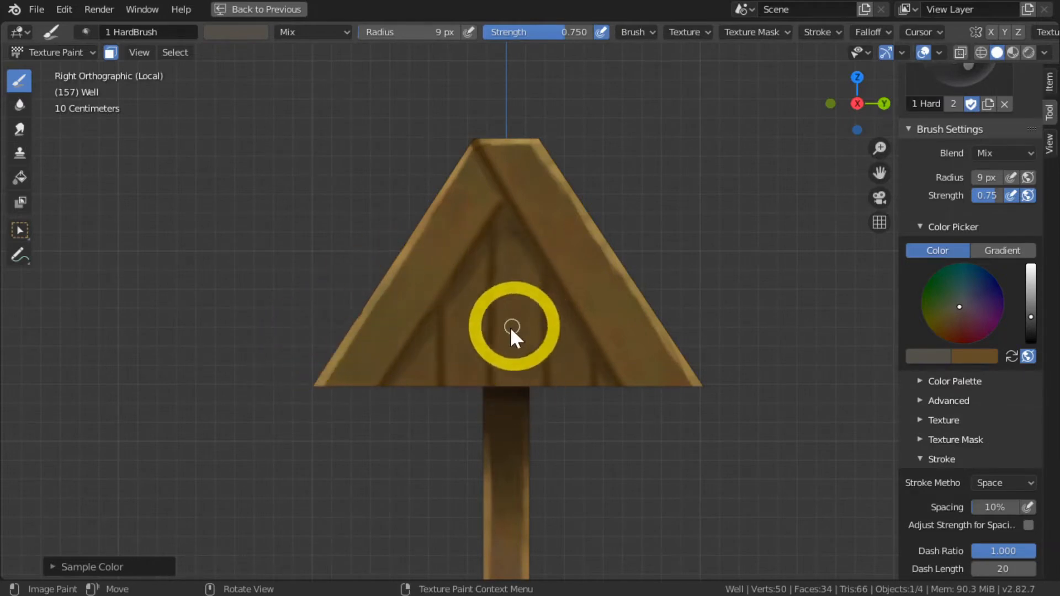
{"action": "key", "text": "s"}
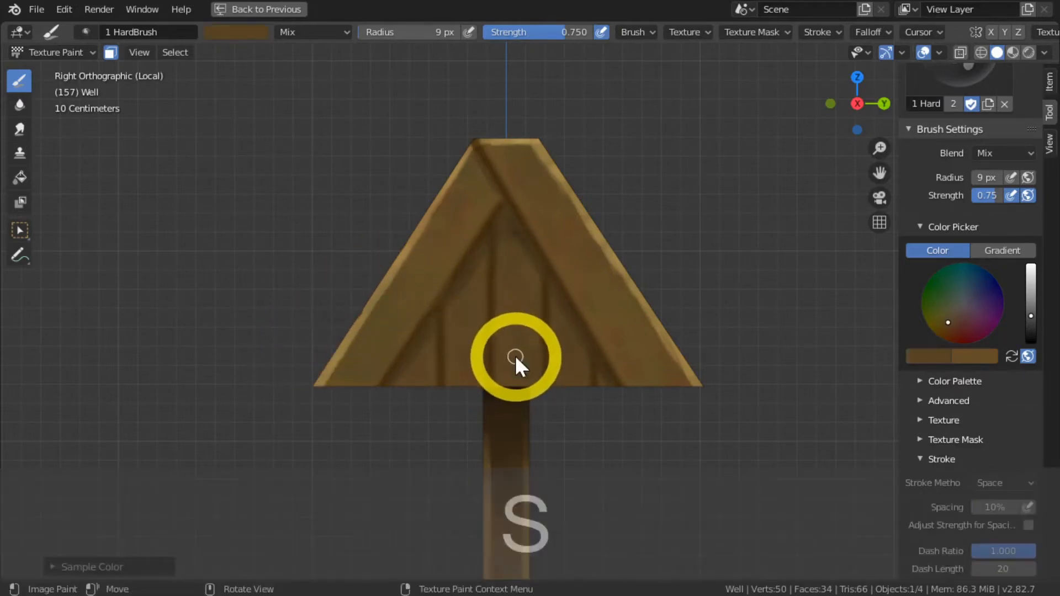
{"action": "left_click_drag", "start_coordinate": [1031, 316], "coordinate": [1031, 325]}
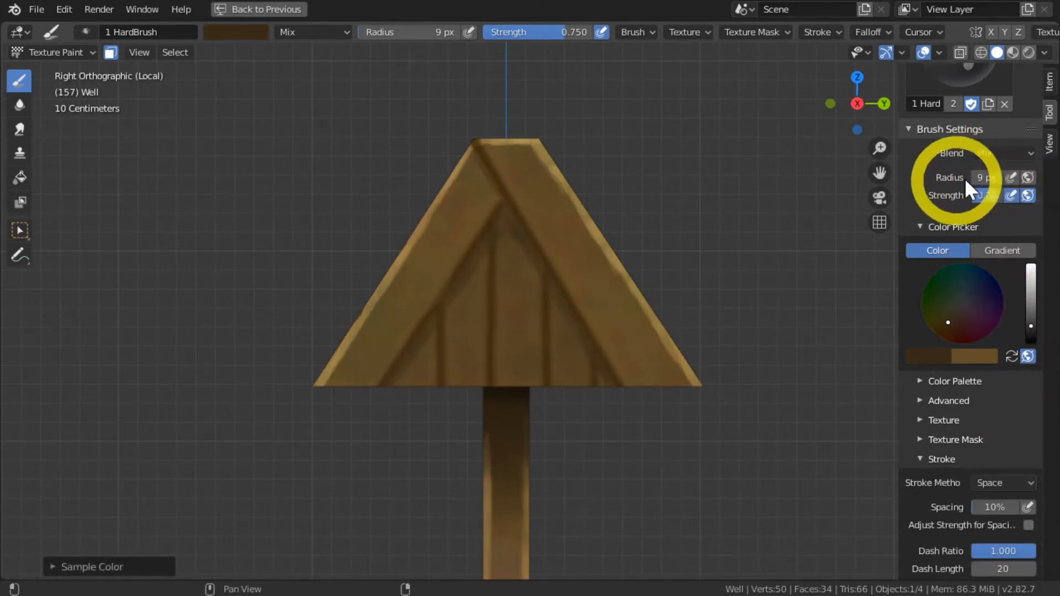
{"action": "left_click", "coordinate": [1011, 178]}
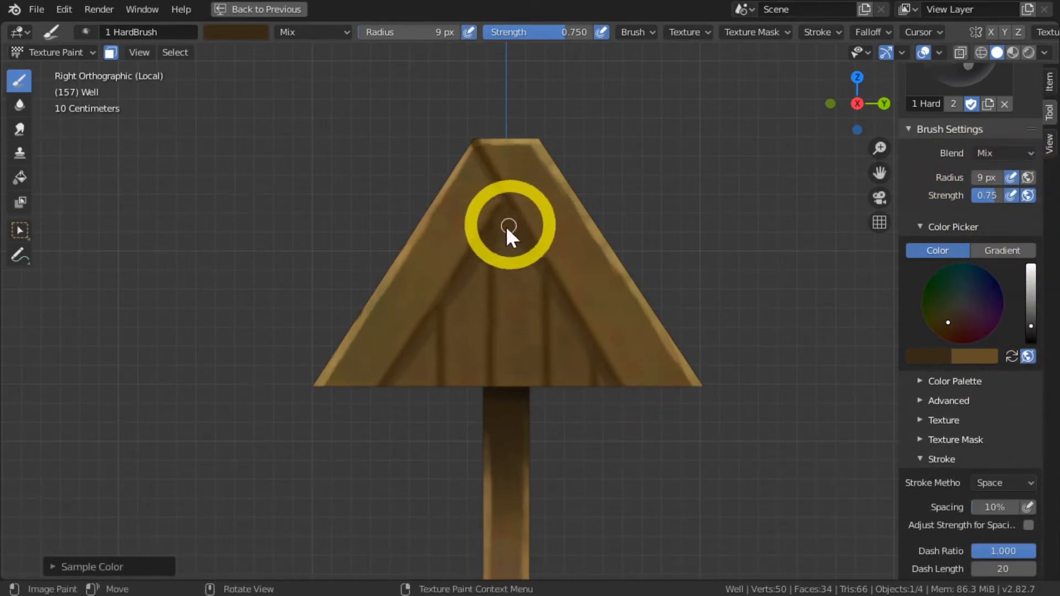
{"action": "key", "text": "bracketright"}
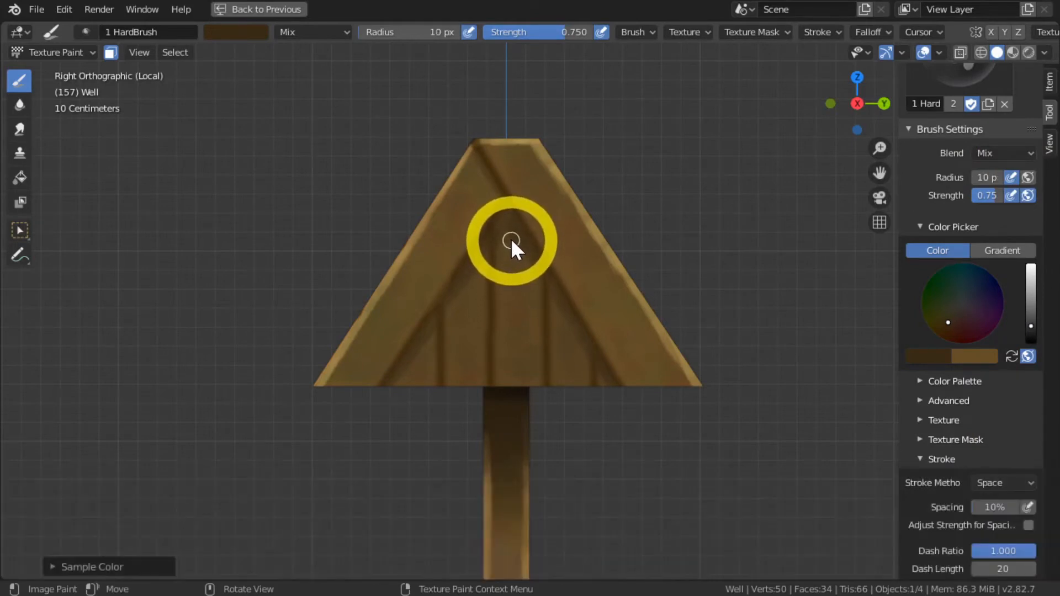
{"action": "key", "text": "bracketleft"}
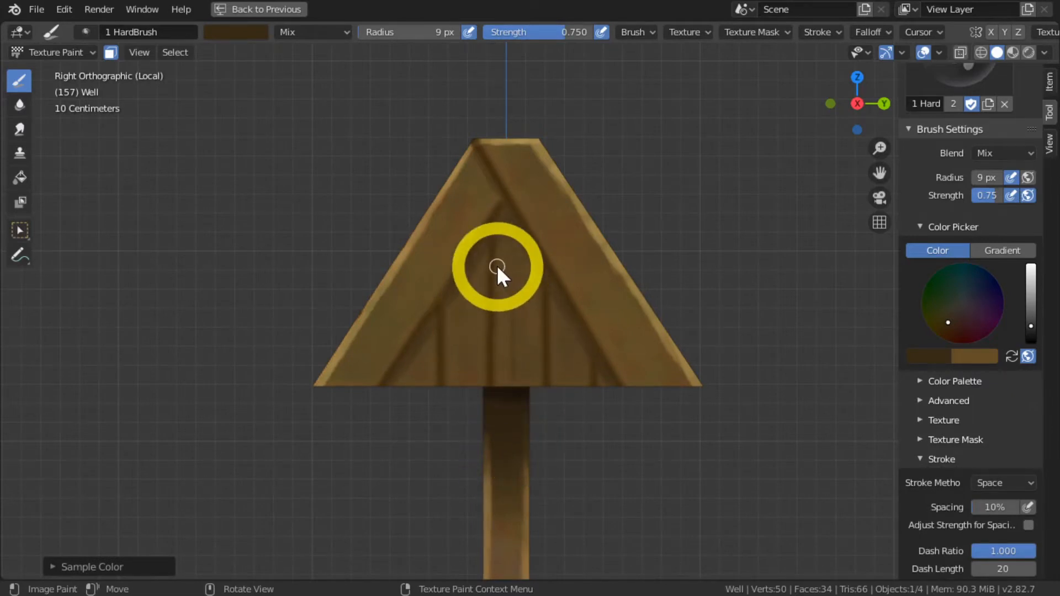
Step: Paint thin dark vertical wood-grain lines down the gable's centre plank
{"action": "scroll", "coordinate": [497, 265], "scroll_direction": "up", "scroll_amount": 2}
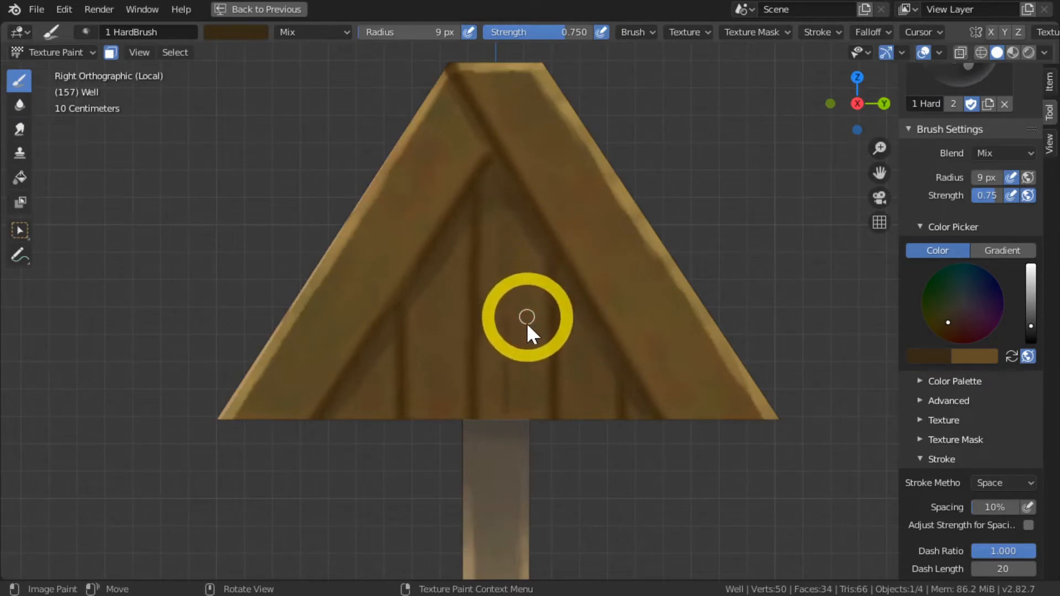
{"action": "left_click_drag", "start_coordinate": [523, 239], "coordinate": [528, 423]}
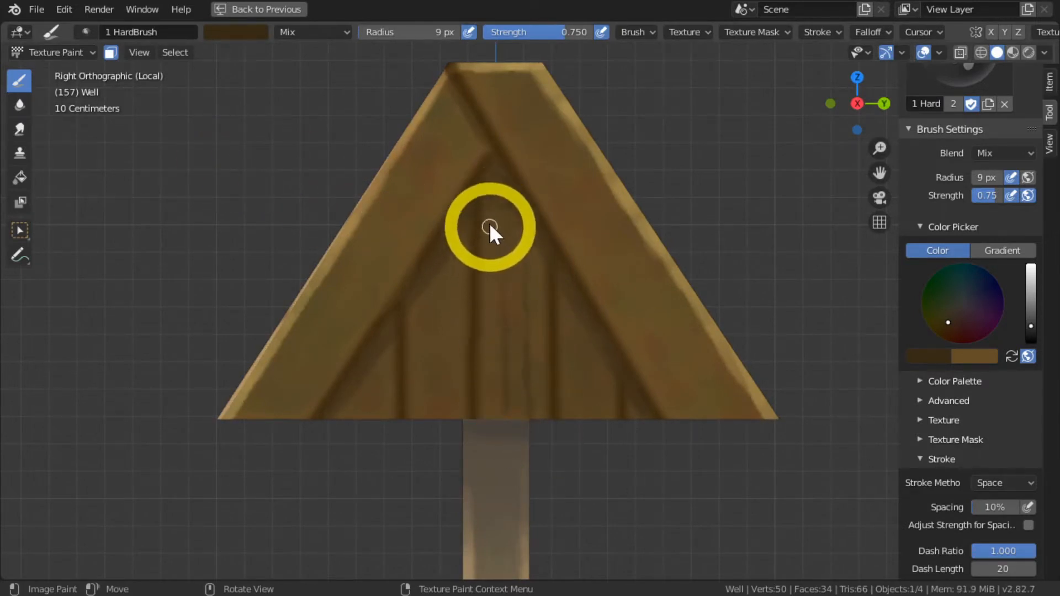
{"action": "left_click_drag", "start_coordinate": [489, 226], "coordinate": [493, 422]}
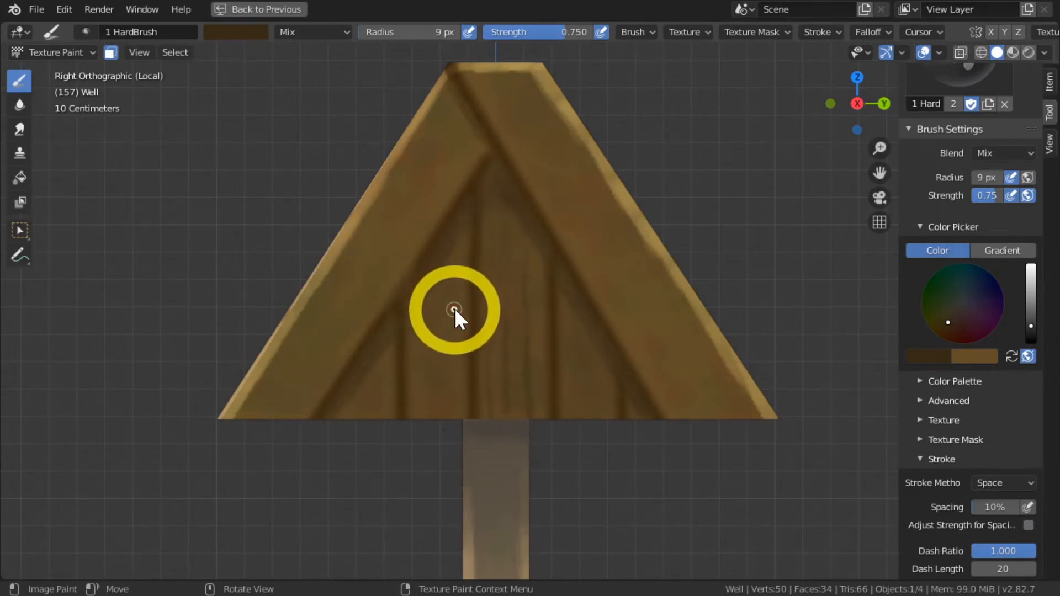
Step: Paint dark wood-grain lines curving around an oval knot on the plank left of the gable's centre
{"action": "left_click_drag", "start_coordinate": [453, 310], "coordinate": [455, 394]}
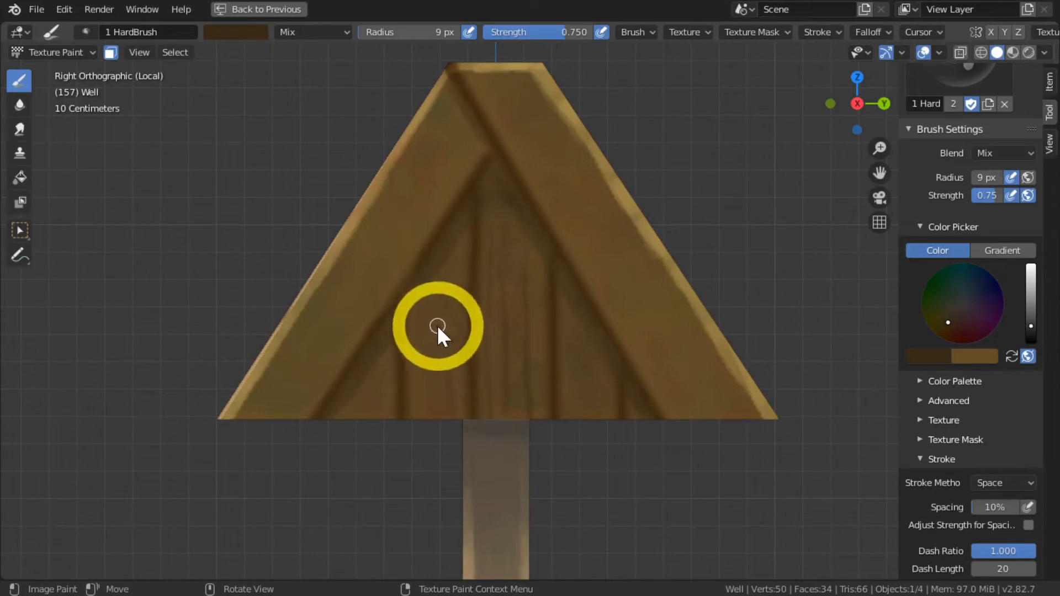
{"action": "left_click_drag", "start_coordinate": [444, 326], "coordinate": [429, 422]}
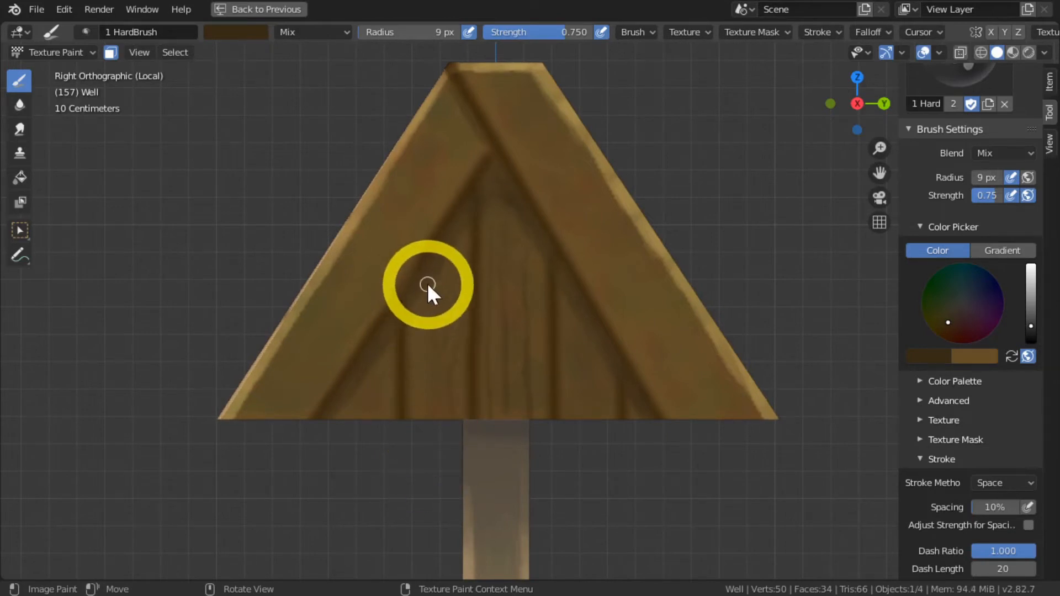
{"action": "left_click_drag", "start_coordinate": [431, 291], "coordinate": [436, 423]}
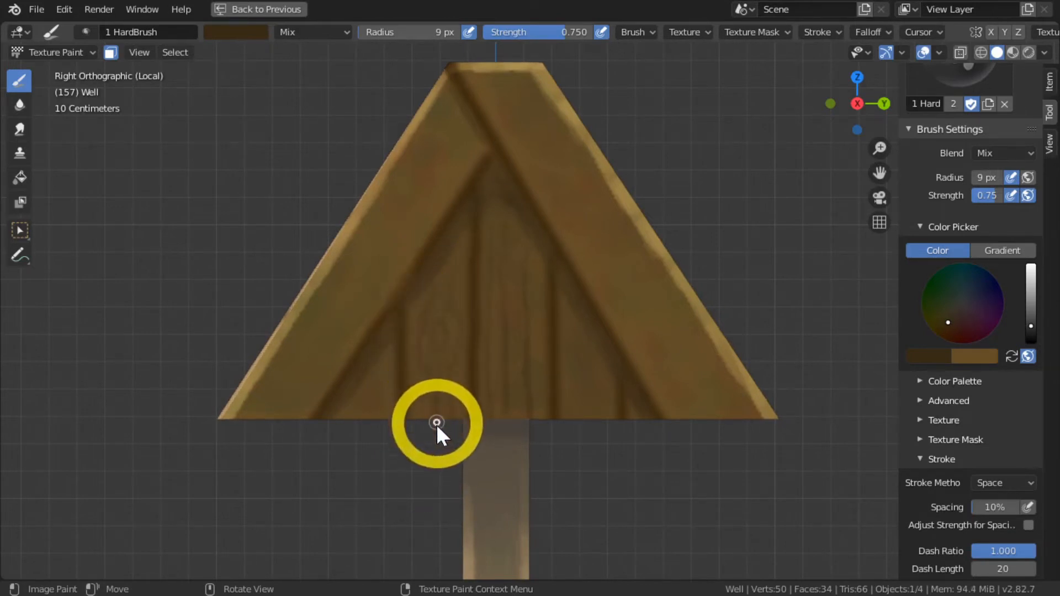
{"action": "left_click_drag", "start_coordinate": [416, 376], "coordinate": [425, 444]}
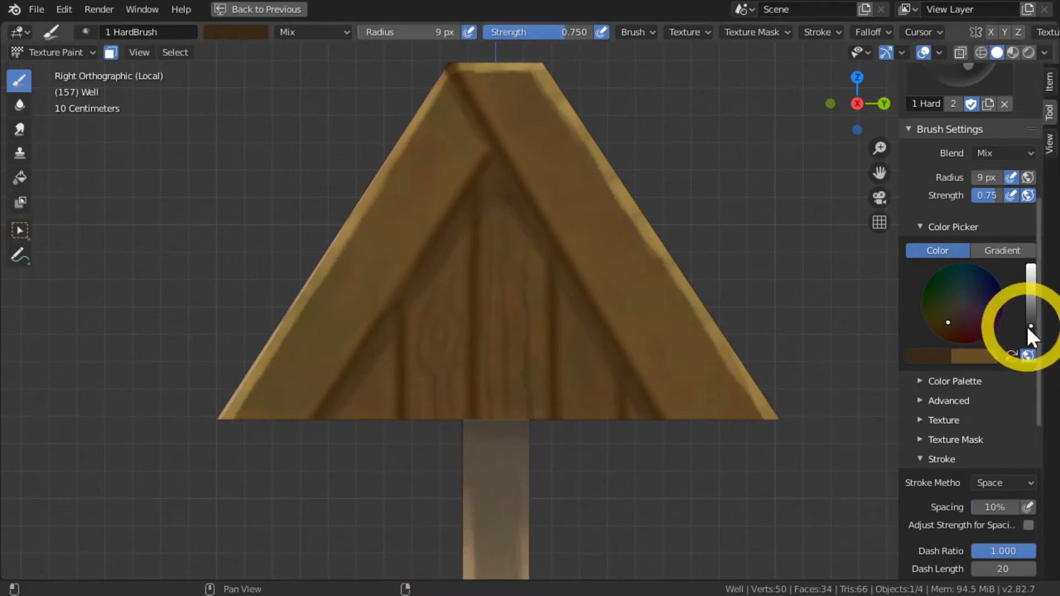
Step: Darken the brush colour to a deeper brown, reinforce the centre plank's grain lines, and increase the radius to 12 px
{"action": "left_click_drag", "start_coordinate": [1030, 326], "coordinate": [1030, 332]}
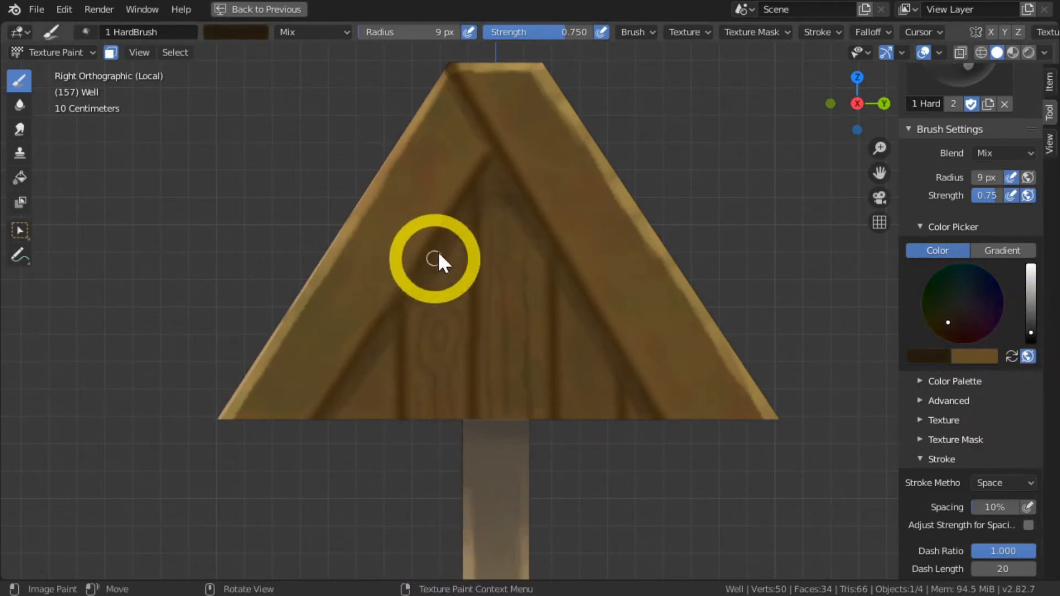
{"action": "left_click_drag", "start_coordinate": [491, 232], "coordinate": [486, 417]}
{"action": "left_click_drag", "start_coordinate": [510, 225], "coordinate": [511, 382]}
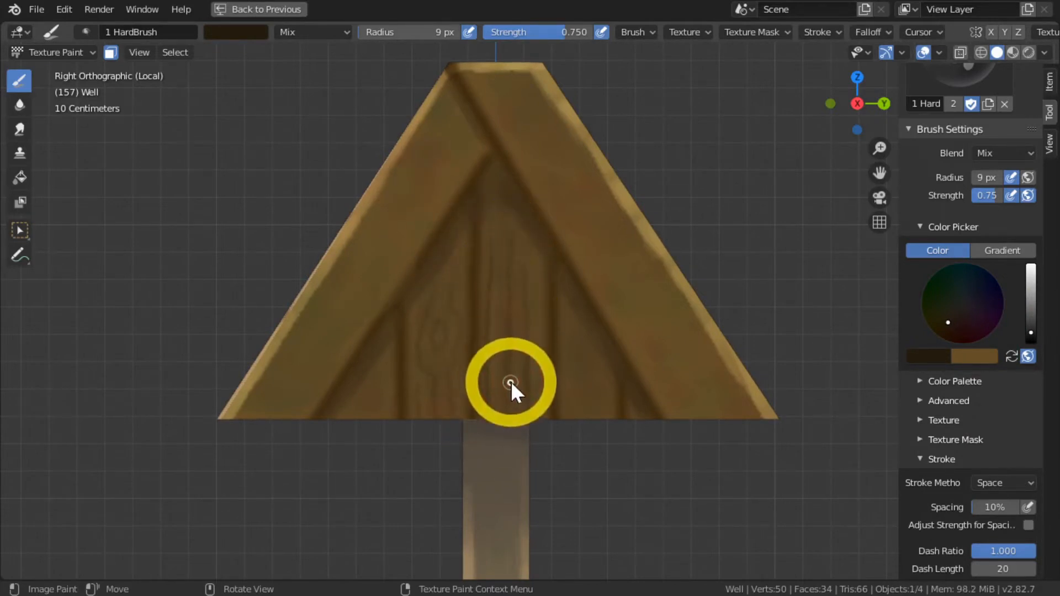
{"action": "key", "text": "bracketright"}
{"action": "key", "text": "bracketright"}
{"action": "key", "text": "bracketright"}
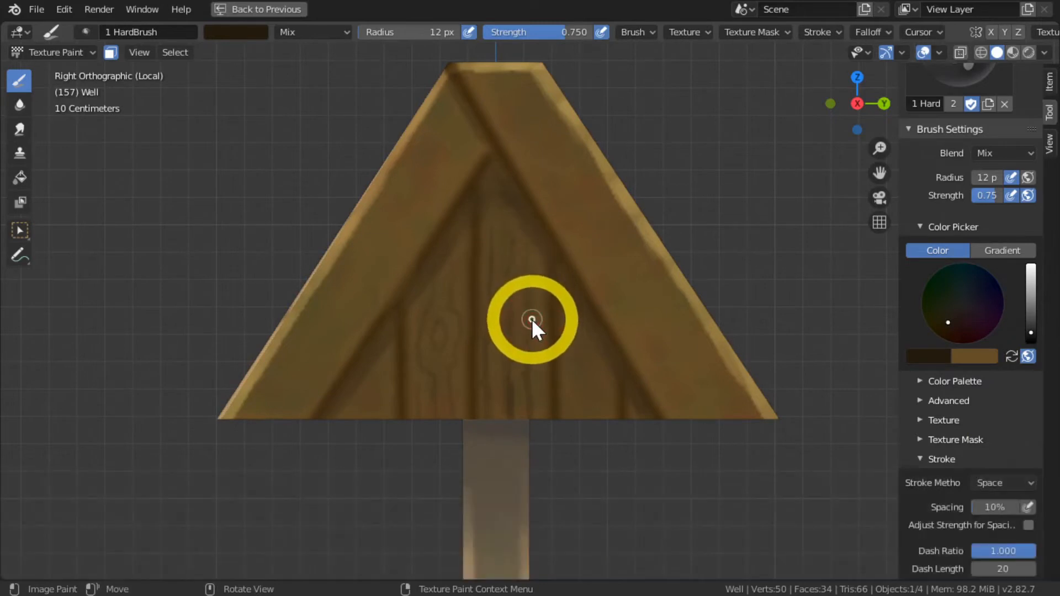
Step: Reduce the brush radius to 7 px and deepen the grain on the knotted plank and the centre plank
{"action": "key", "text": "bracketleft"}
{"action": "key", "text": "bracketleft"}
{"action": "key", "text": "bracketleft"}
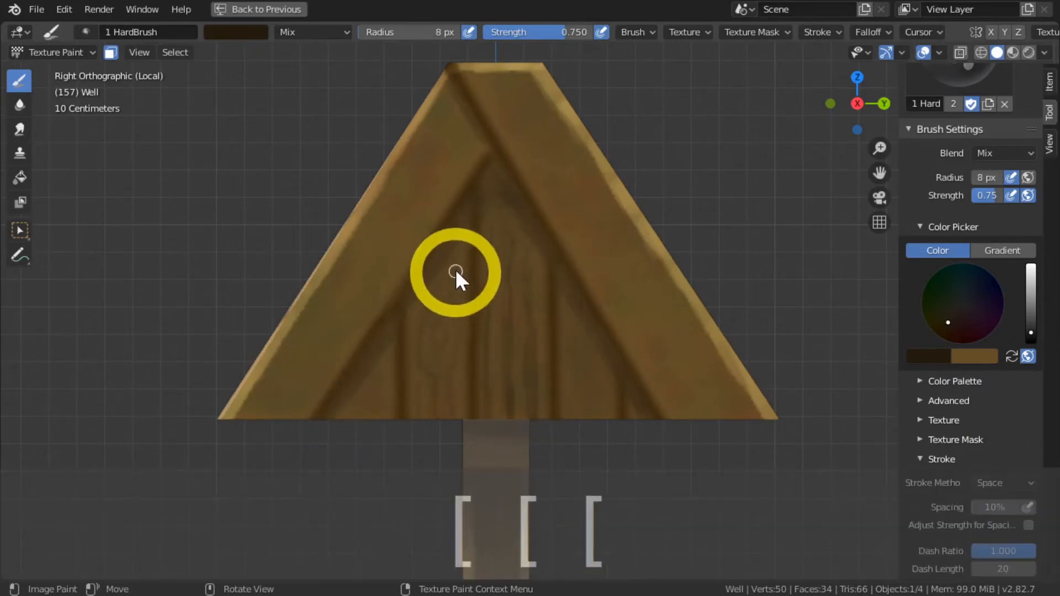
{"action": "key", "text": "bracketleft"}
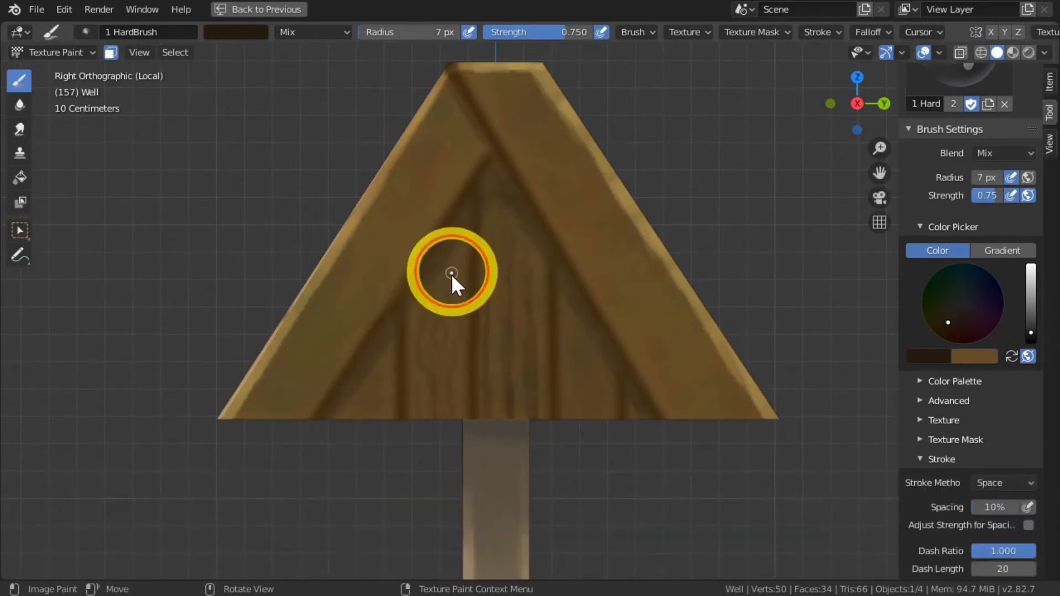
{"action": "left_click_drag", "start_coordinate": [452, 274], "coordinate": [455, 417]}
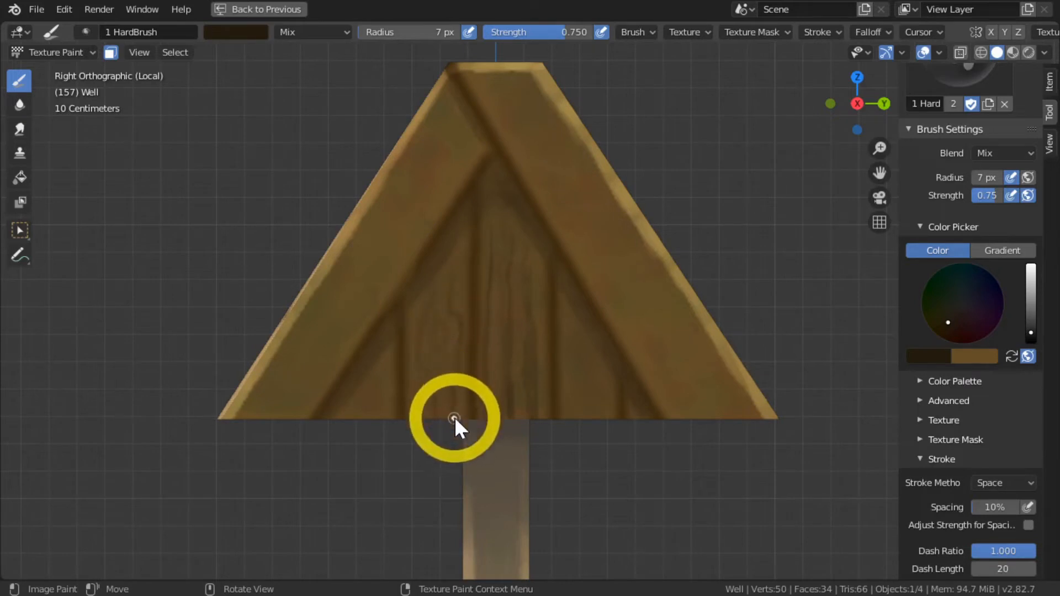
{"action": "left_click_drag", "start_coordinate": [428, 290], "coordinate": [419, 364]}
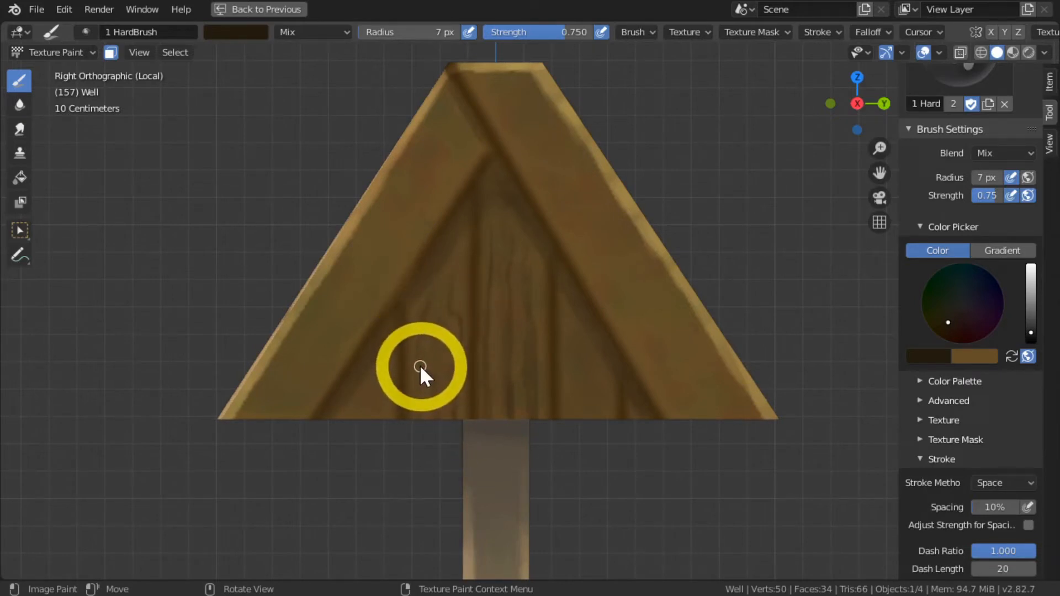
{"action": "mouse_move", "coordinate": [459, 263]}
{"action": "left_mouse_down"}
{"action": "mouse_move", "coordinate": [464, 385]}
{"action": "mouse_move", "coordinate": [410, 424]}
{"action": "mouse_move", "coordinate": [424, 404]}
{"action": "left_mouse_up"}
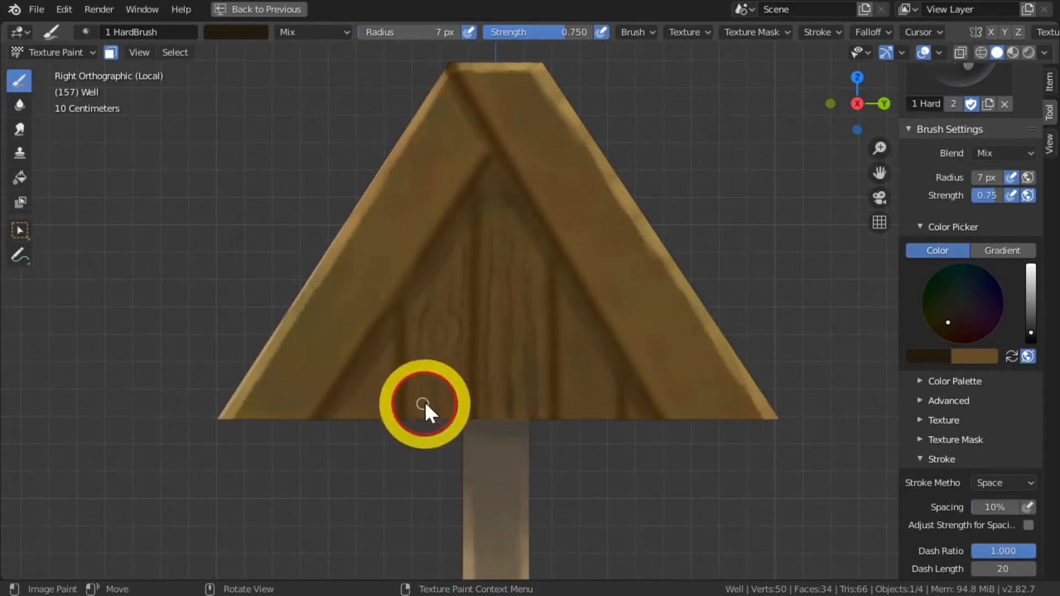
{"action": "left_click_drag", "start_coordinate": [518, 301], "coordinate": [521, 422]}
{"action": "mouse_move", "coordinate": [542, 248]}
{"action": "left_mouse_down"}
{"action": "mouse_move", "coordinate": [547, 356]}
{"action": "mouse_move", "coordinate": [501, 524]}
{"action": "left_mouse_up"}
Step: Brighten the brush colour to light brown and paint thin highlights between the centre plank's grain lines
{"action": "mouse_move", "coordinate": [1030, 333]}
{"action": "left_mouse_down"}
{"action": "mouse_move", "coordinate": [1028, 292]}
{"action": "mouse_move", "coordinate": [1030, 303]}
{"action": "left_mouse_up"}
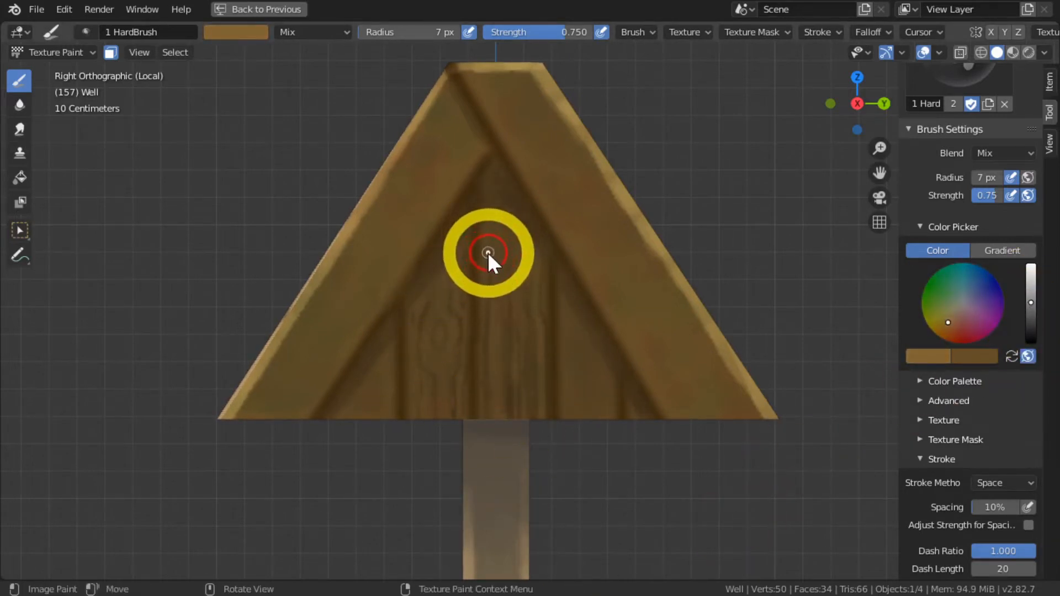
{"action": "left_click_drag", "start_coordinate": [488, 253], "coordinate": [487, 342]}
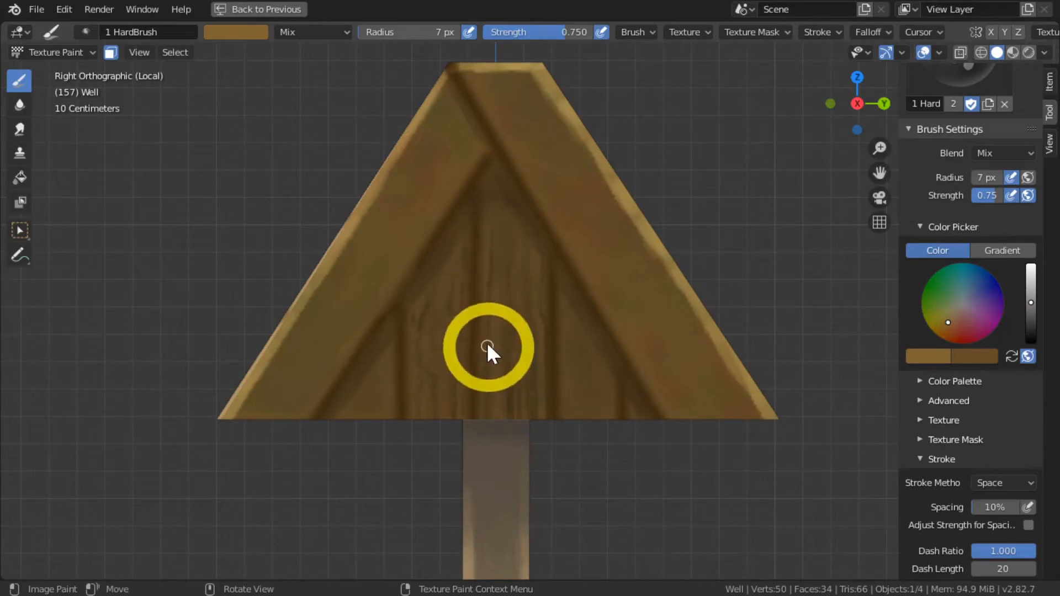
{"action": "middle_click_drag", "start_coordinate": [376, 321], "coordinate": [382, 270], "text": "shift"}
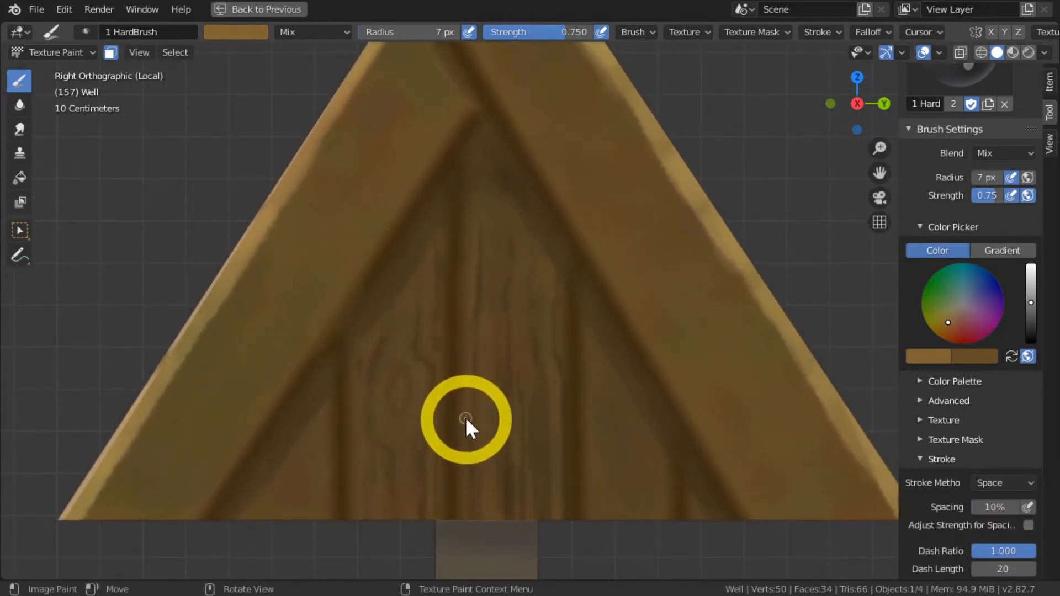
{"action": "left_click_drag", "start_coordinate": [467, 431], "coordinate": [466, 485]}
{"action": "left_click_drag", "start_coordinate": [479, 345], "coordinate": [482, 428]}
{"action": "left_click_drag", "start_coordinate": [503, 304], "coordinate": [505, 375]}
{"action": "left_click_drag", "start_coordinate": [513, 309], "coordinate": [517, 455]}
{"action": "left_click_drag", "start_coordinate": [546, 264], "coordinate": [559, 523]}
{"action": "left_click_drag", "start_coordinate": [535, 336], "coordinate": [524, 558]}
Step: Add thin light-brown highlights along the grain and around the knot on the plank left of centre
{"action": "mouse_move", "coordinate": [390, 316]}
{"action": "left_mouse_down"}
{"action": "mouse_move", "coordinate": [377, 409]}
{"action": "mouse_move", "coordinate": [402, 513]}
{"action": "left_mouse_up"}
{"action": "mouse_move", "coordinate": [376, 343]}
{"action": "left_mouse_down"}
{"action": "mouse_move", "coordinate": [364, 438]}
{"action": "mouse_move", "coordinate": [388, 487]}
{"action": "mouse_move", "coordinate": [365, 481]}
{"action": "mouse_move", "coordinate": [377, 513]}
{"action": "left_mouse_up"}
{"action": "mouse_move", "coordinate": [394, 370]}
{"action": "left_mouse_down"}
{"action": "mouse_move", "coordinate": [393, 389]}
{"action": "mouse_move", "coordinate": [409, 371]}
{"action": "left_mouse_up"}
{"action": "left_click_drag", "start_coordinate": [425, 309], "coordinate": [432, 436]}
{"action": "mouse_move", "coordinate": [443, 287]}
{"action": "left_mouse_down"}
{"action": "mouse_move", "coordinate": [442, 346]}
{"action": "mouse_move", "coordinate": [430, 329]}
{"action": "left_mouse_up"}
{"action": "scroll", "coordinate": [203, 511], "scroll_direction": "down", "scroll_amount": 8}
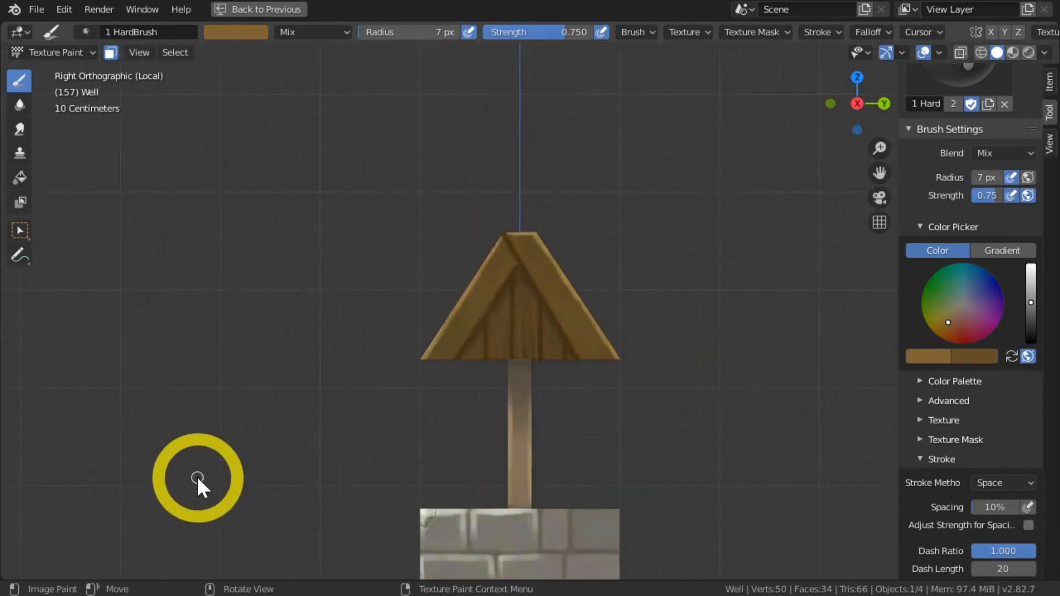
Step: Paint thin light-brown highlights along the grain at the lower part of the centre plank
{"action": "scroll", "coordinate": [197, 476], "scroll_direction": "up", "scroll_amount": 7}
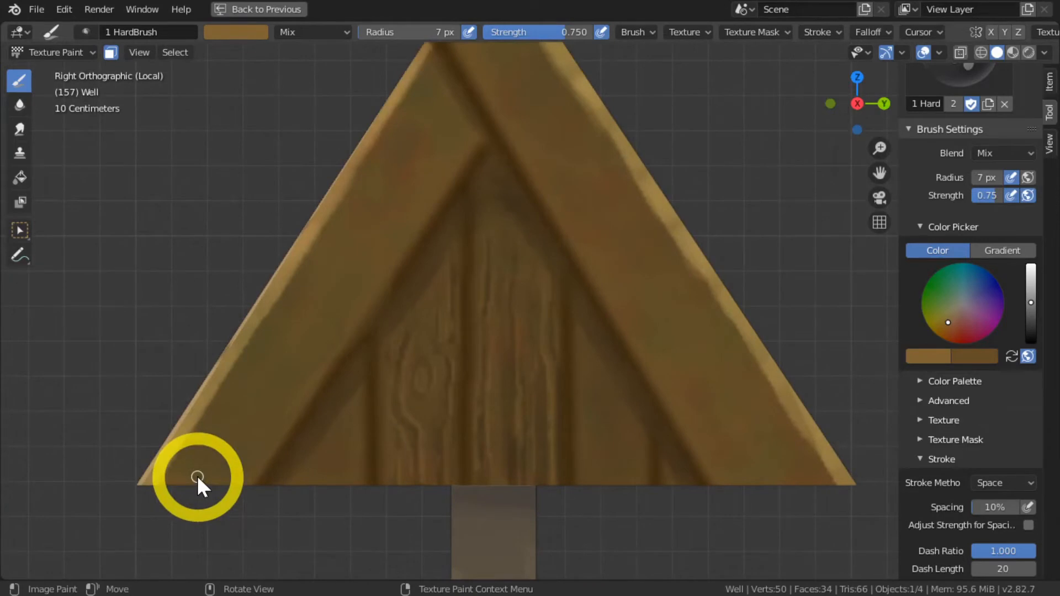
{"action": "left_click_drag", "start_coordinate": [507, 441], "coordinate": [509, 470]}
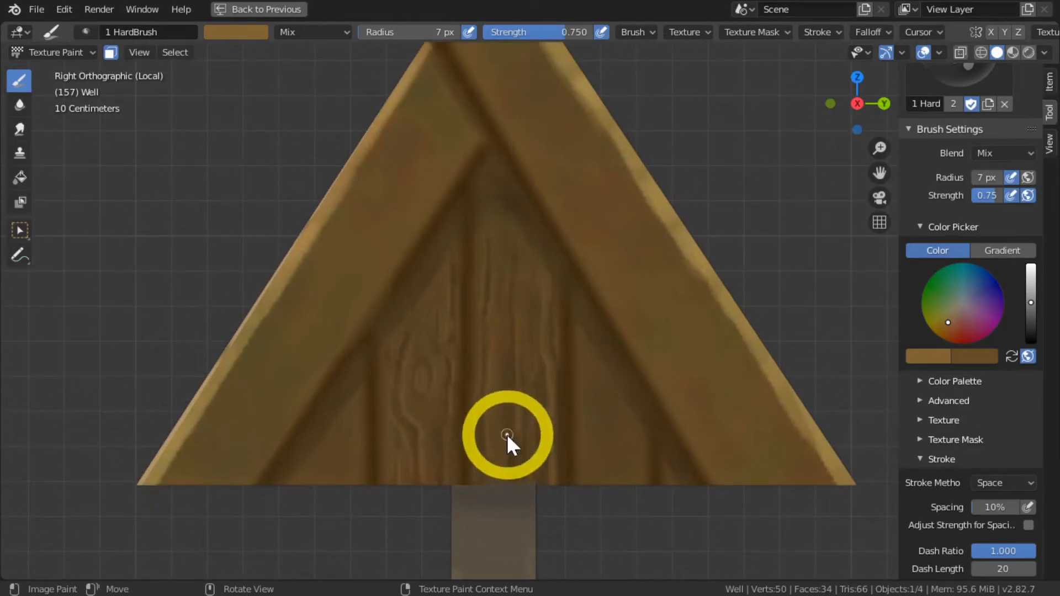
{"action": "left_click_drag", "start_coordinate": [507, 434], "coordinate": [428, 479]}
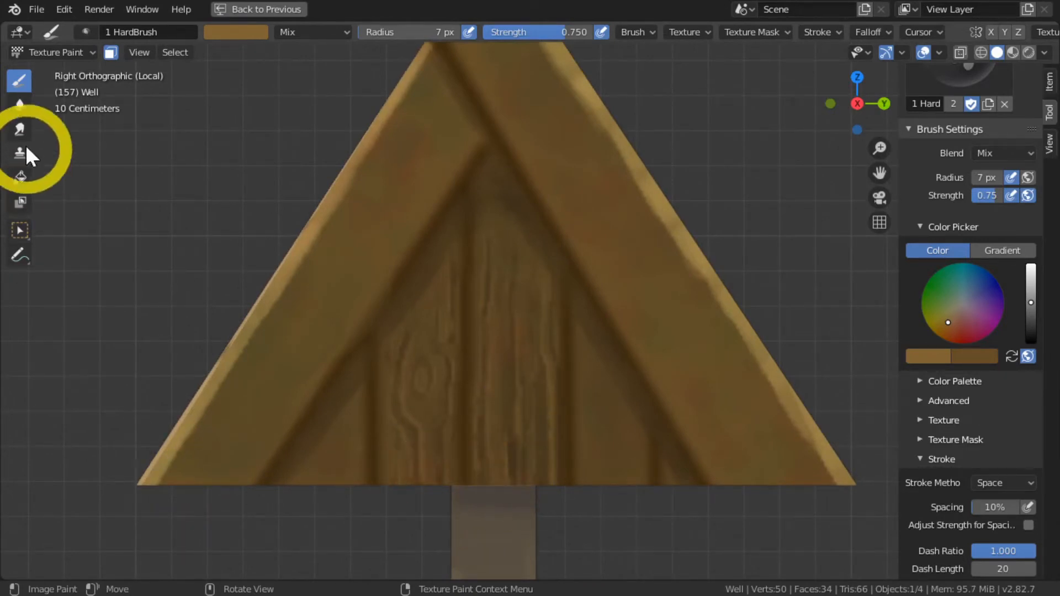
Step: Switch to the Smear tool at strength 0.2 and radius 24 px, and soften the grain on the knotted plank left of centre
{"action": "left_click", "coordinate": [20, 129]}
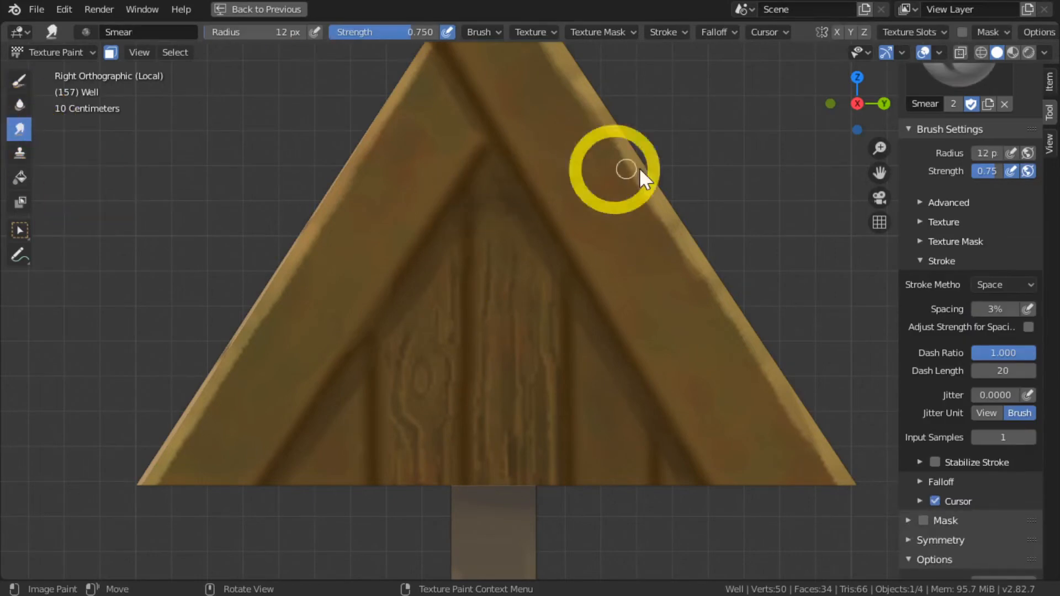
{"action": "mouse_move", "coordinate": [985, 169]}
{"action": "left_mouse_down"}
{"action": "mouse_move", "coordinate": [973, 171]}
{"action": "mouse_move", "coordinate": [987, 175]}
{"action": "left_mouse_up"}
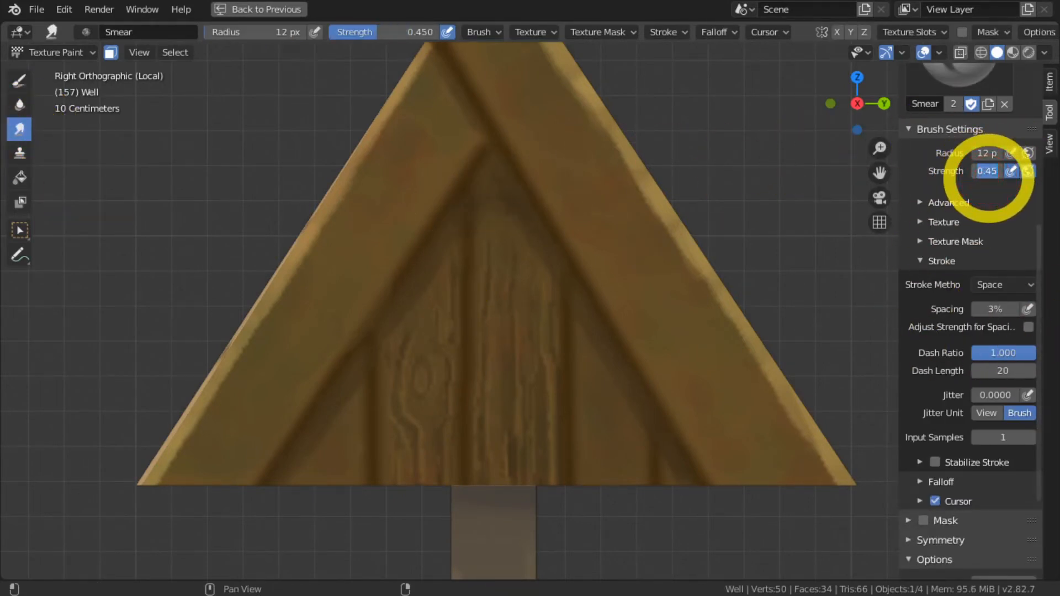
{"action": "type", "text": ".2"}
{"action": "key", "text": "Return"}
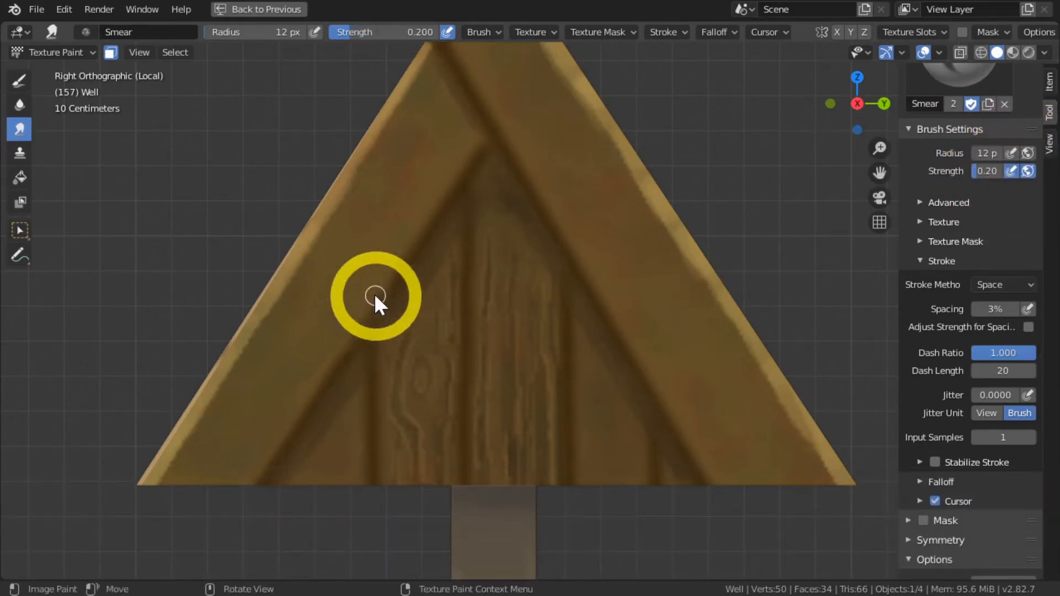
{"action": "key", "text": "bracketright"}
{"action": "key", "text": "bracketright"}
{"action": "key", "text": "bracketright"}
{"action": "key", "text": "bracketright"}
{"action": "key", "text": "bracketright"}
{"action": "key", "text": "bracketright"}
{"action": "key", "text": "bracketright"}
{"action": "key", "text": "bracketright"}
{"action": "key", "text": "bracketright"}
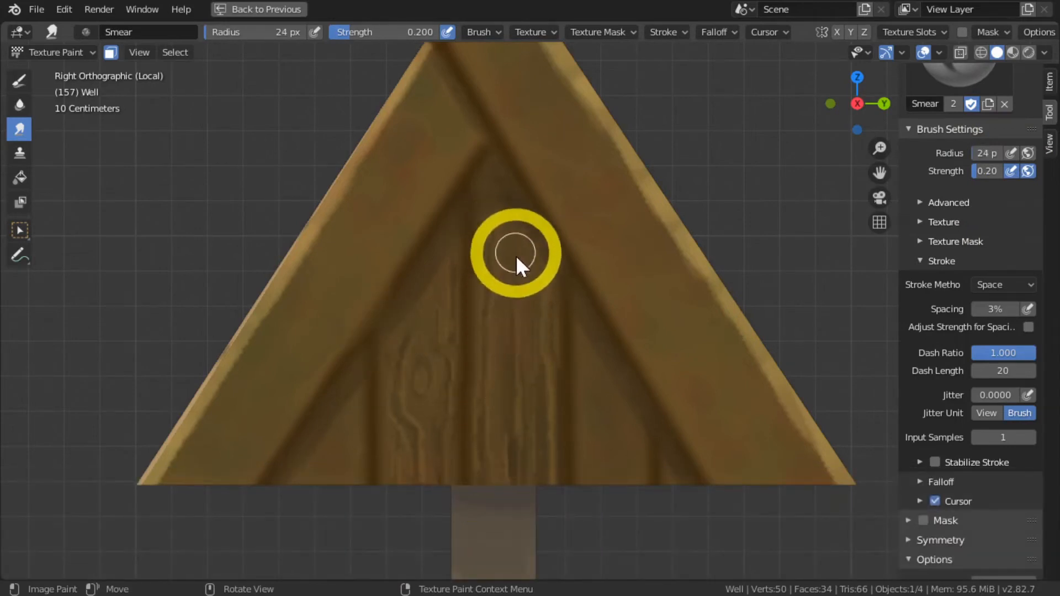
{"action": "mouse_move", "coordinate": [430, 291]}
{"action": "left_mouse_down"}
{"action": "mouse_move", "coordinate": [425, 449]}
{"action": "mouse_move", "coordinate": [392, 495]}
{"action": "mouse_move", "coordinate": [409, 591]}
{"action": "left_mouse_up"}
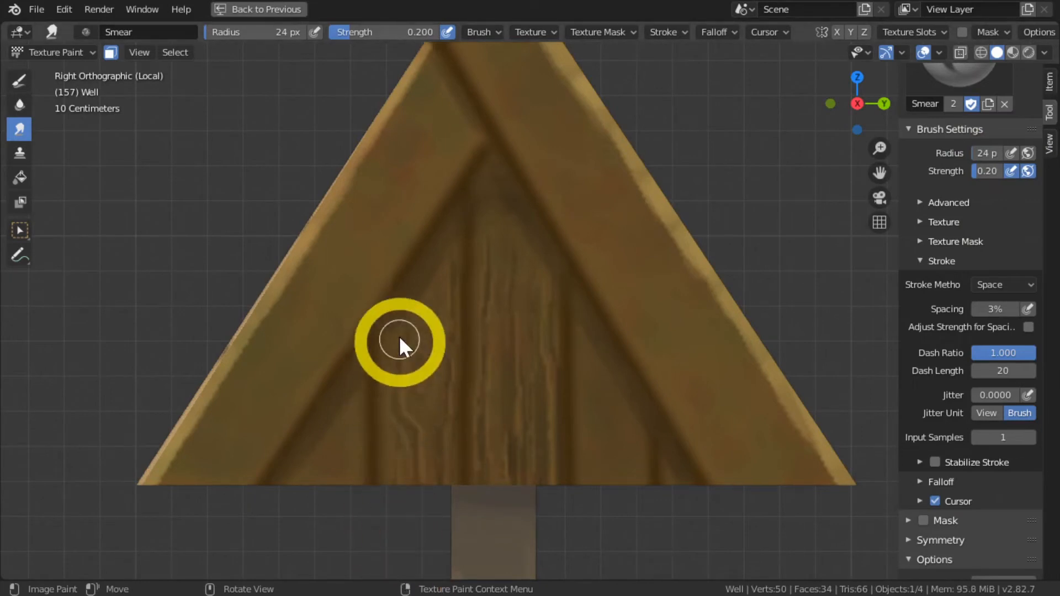
{"action": "left_click_drag", "start_coordinate": [399, 335], "coordinate": [406, 453]}
{"action": "left_click_drag", "start_coordinate": [424, 289], "coordinate": [457, 478]}
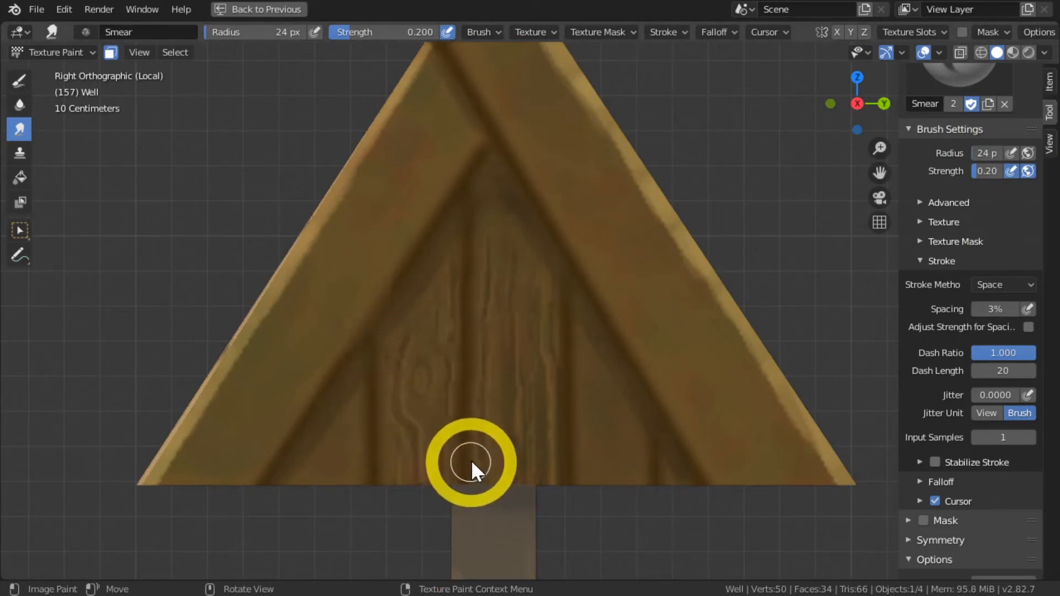
Step: Raise the Smear strength to 0.4 and blend the grain lines on the centre plank and the knotted plank
{"action": "left_click", "coordinate": [985, 171]}
{"action": "type", "text": ".4"}
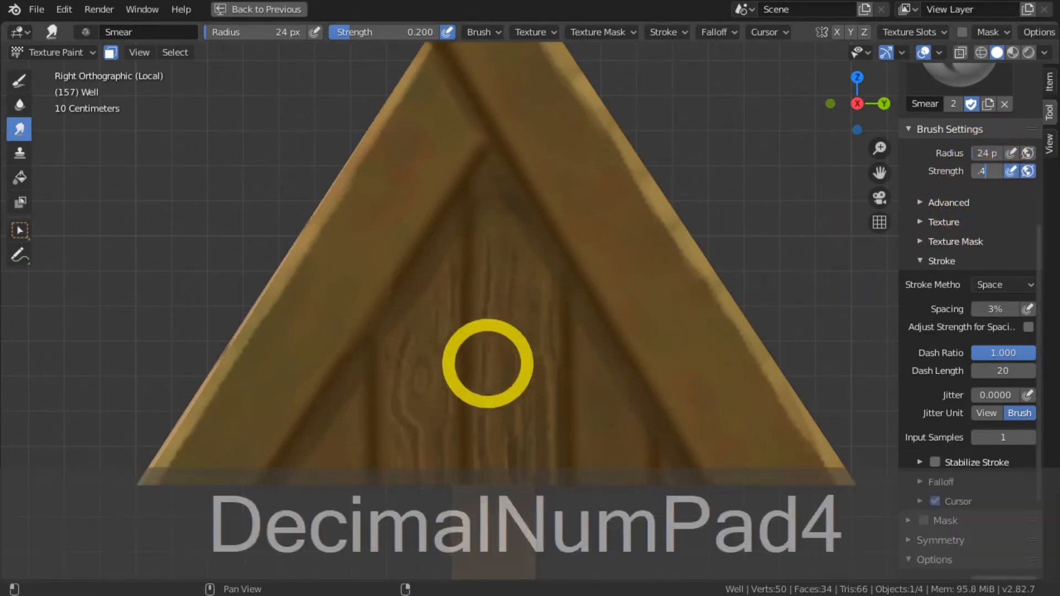
{"action": "key", "text": "Return"}
{"action": "mouse_move", "coordinate": [538, 506]}
{"action": "left_mouse_down"}
{"action": "mouse_move", "coordinate": [539, 286]}
{"action": "mouse_move", "coordinate": [539, 468]}
{"action": "mouse_move", "coordinate": [498, 269]}
{"action": "mouse_move", "coordinate": [490, 473]}
{"action": "mouse_move", "coordinate": [452, 329]}
{"action": "mouse_move", "coordinate": [440, 456]}
{"action": "mouse_move", "coordinate": [391, 376]}
{"action": "left_mouse_up"}
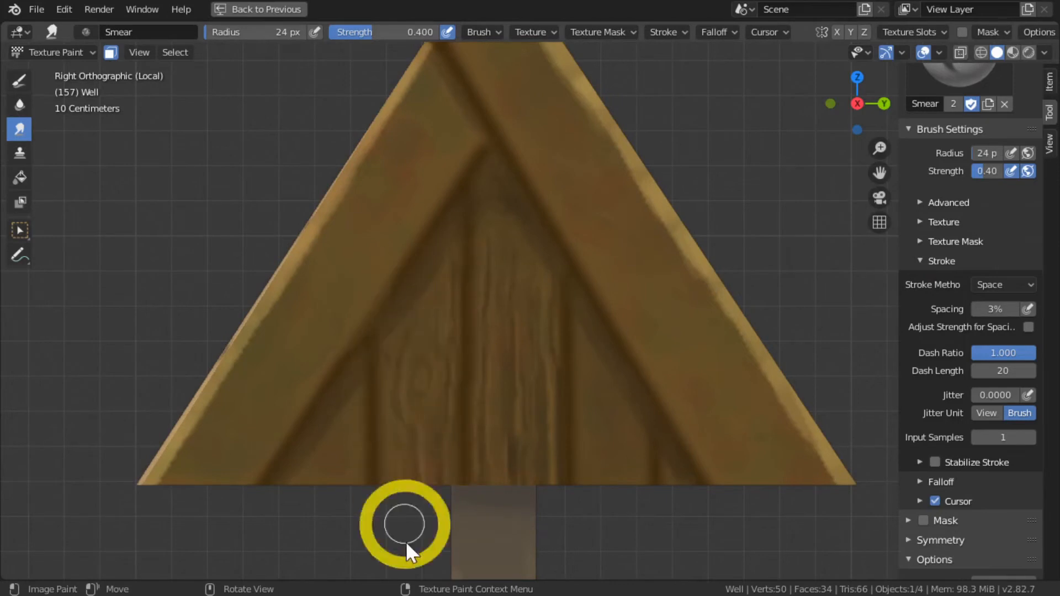
{"action": "mouse_move", "coordinate": [522, 279]}
{"action": "left_mouse_down"}
{"action": "mouse_move", "coordinate": [501, 259]}
{"action": "mouse_move", "coordinate": [501, 300]}
{"action": "mouse_move", "coordinate": [498, 227]}
{"action": "mouse_move", "coordinate": [475, 241]}
{"action": "mouse_move", "coordinate": [503, 478]}
{"action": "mouse_move", "coordinate": [523, 237]}
{"action": "mouse_move", "coordinate": [519, 439]}
{"action": "mouse_move", "coordinate": [447, 456]}
{"action": "left_mouse_up"}
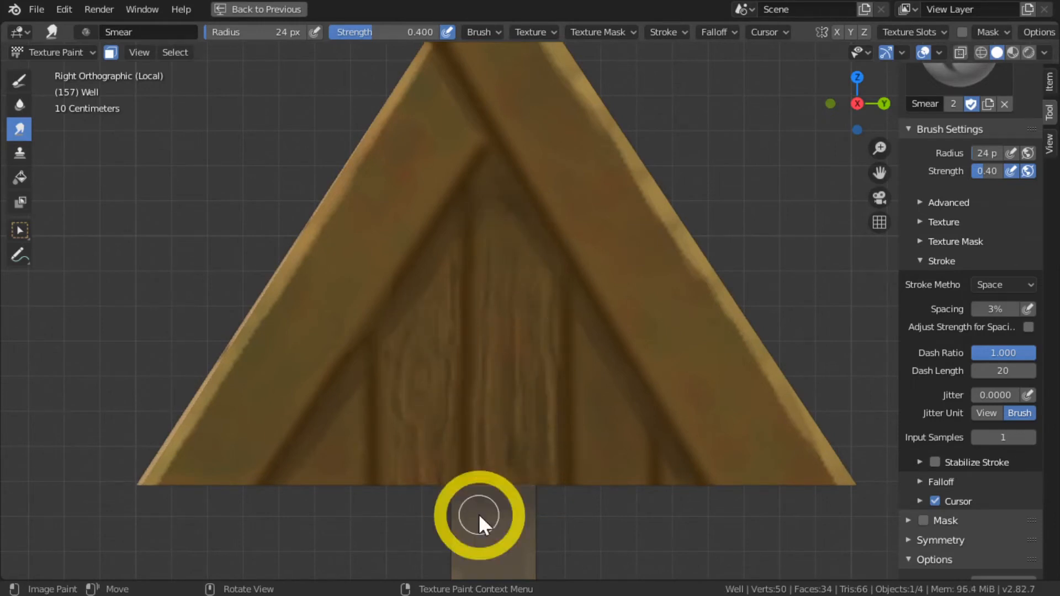
{"action": "mouse_move", "coordinate": [435, 402]}
{"action": "left_mouse_down"}
{"action": "mouse_move", "coordinate": [463, 432]}
{"action": "mouse_move", "coordinate": [512, 323]}
{"action": "mouse_move", "coordinate": [531, 385]}
{"action": "mouse_move", "coordinate": [405, 314]}
{"action": "left_mouse_up"}
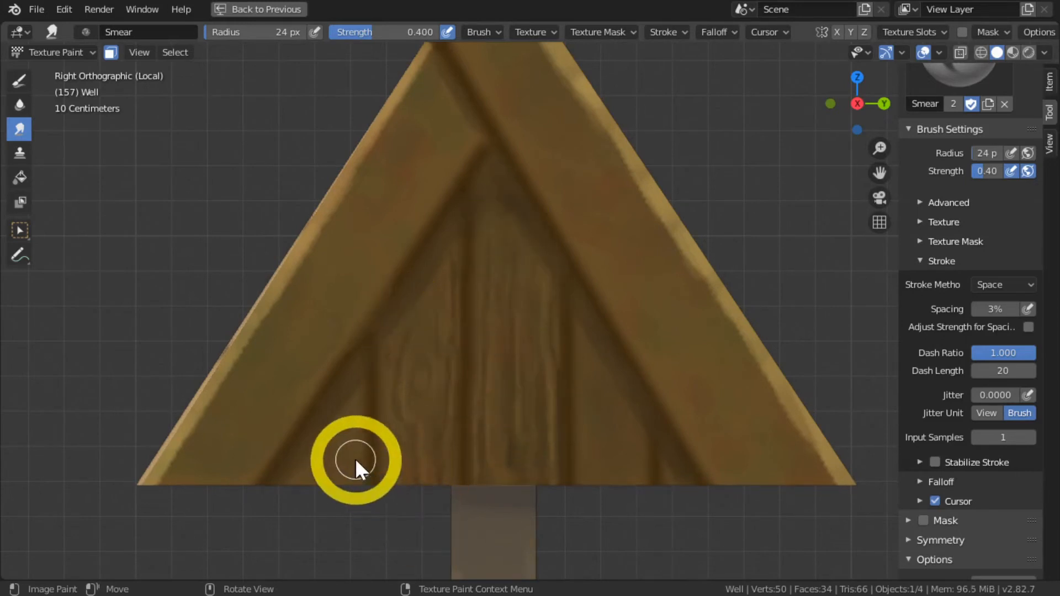
Step: Return to the Draw brush, sample the wood colour, darken it to deep brown and paint upper centre-plank grain with a 5 px radius
{"action": "left_click", "coordinate": [15, 81]}
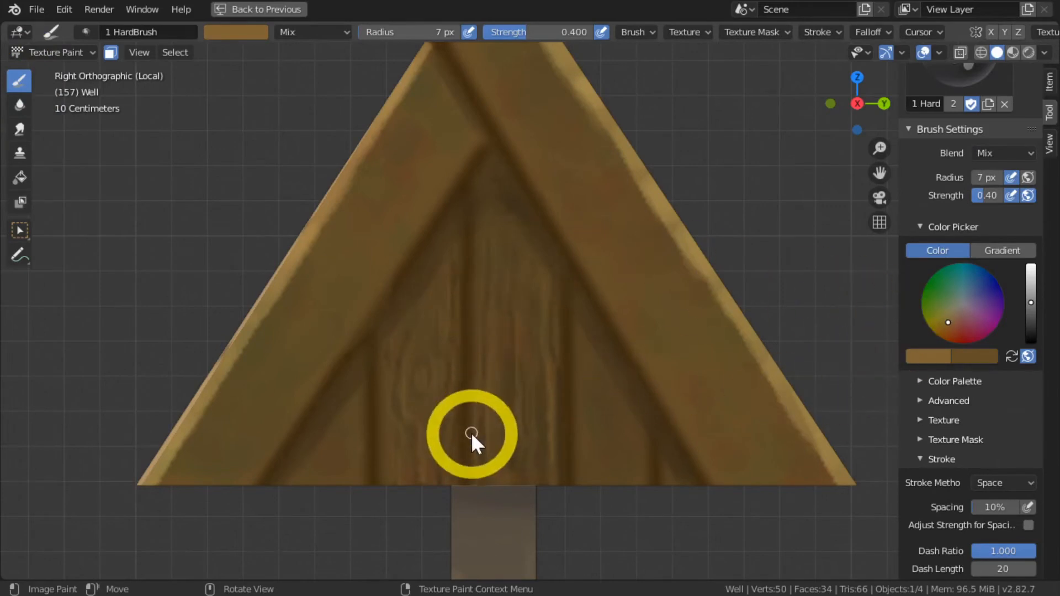
{"action": "key", "text": "s"}
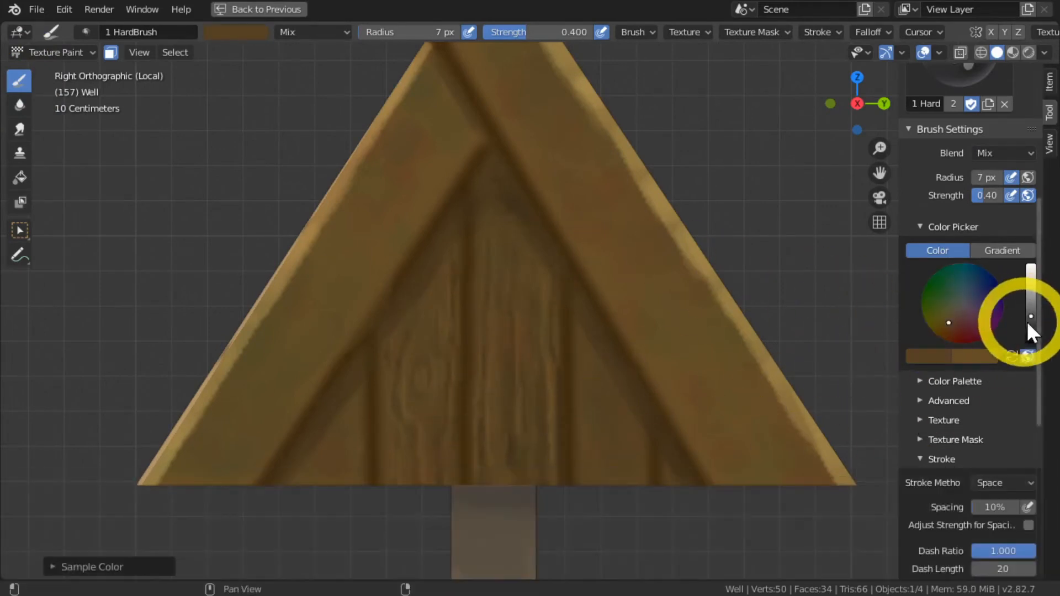
{"action": "left_click", "coordinate": [1031, 328]}
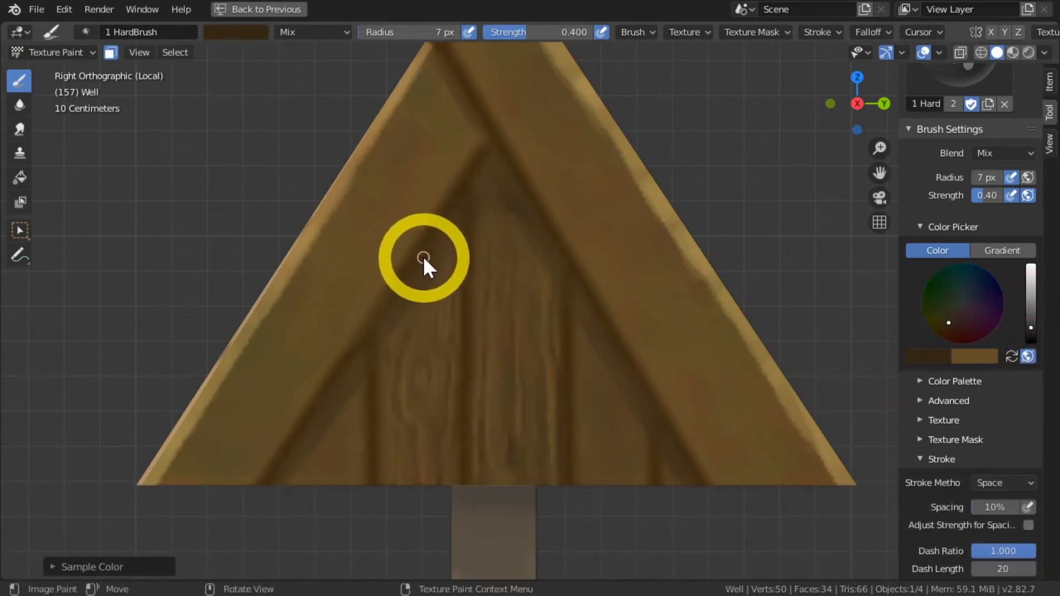
{"action": "key", "text": "bracketleft"}
{"action": "key", "text": "bracketleft"}
{"action": "key", "text": "bracketleft"}
{"action": "key", "text": "bracketleft"}
{"action": "key", "text": "bracketleft"}
{"action": "key", "text": "bracketleft"}
{"action": "key", "text": "bracketright"}
{"action": "key", "text": "bracketright"}
{"action": "key", "text": "bracketright"}
{"action": "key", "text": "bracketright"}
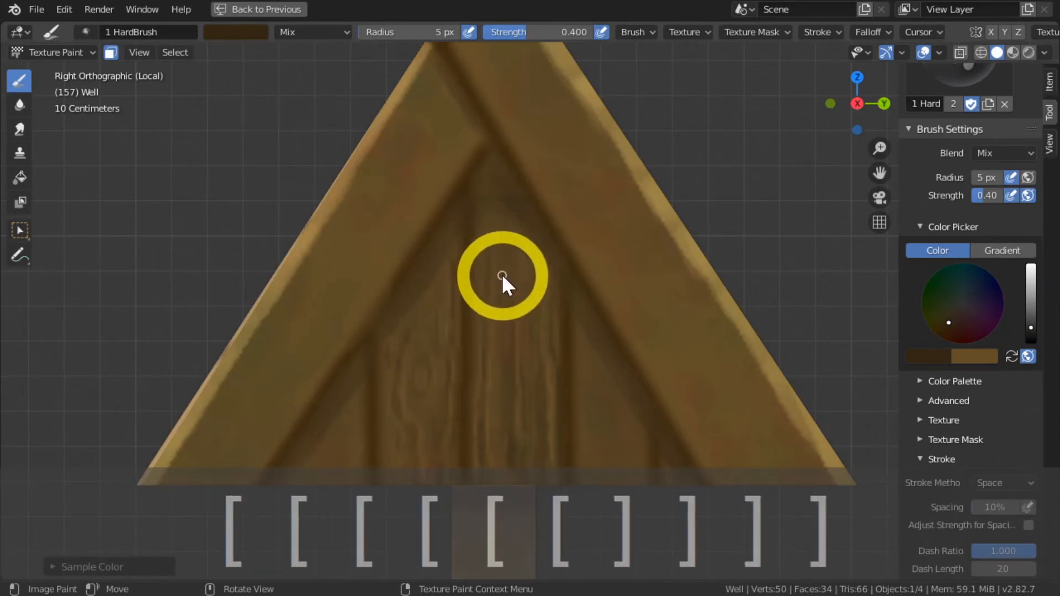
{"action": "left_click_drag", "start_coordinate": [509, 240], "coordinate": [505, 281]}
Step: Darken the brush to near-black brown, enlarge its radius to 9 px, and paint long vertical grain lines down the centre plank
{"action": "left_click_drag", "start_coordinate": [1023, 318], "coordinate": [1029, 333]}
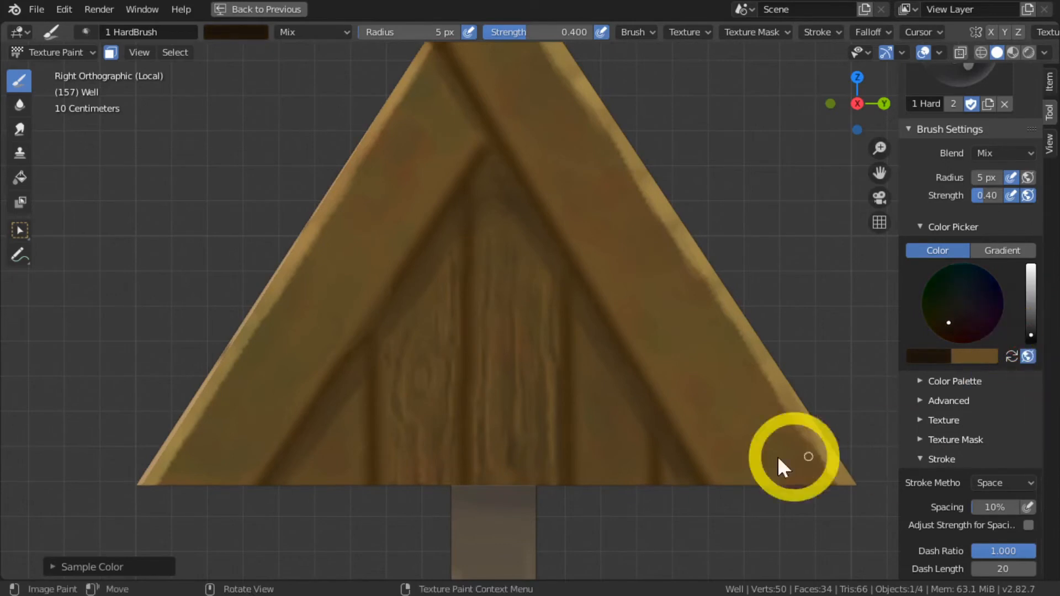
{"action": "key", "text": "bracketright"}
{"action": "key", "text": "bracketright"}
{"action": "key", "text": "bracketright"}
{"action": "key", "text": "bracketright"}
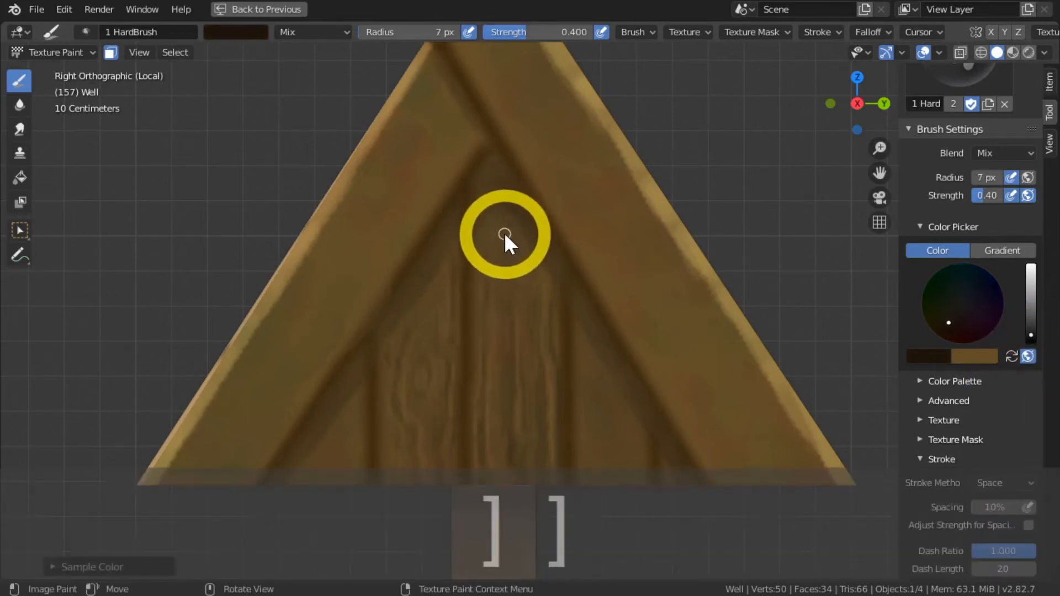
{"action": "left_click_drag", "start_coordinate": [502, 199], "coordinate": [501, 490]}
{"action": "left_click_drag", "start_coordinate": [528, 305], "coordinate": [539, 487]}
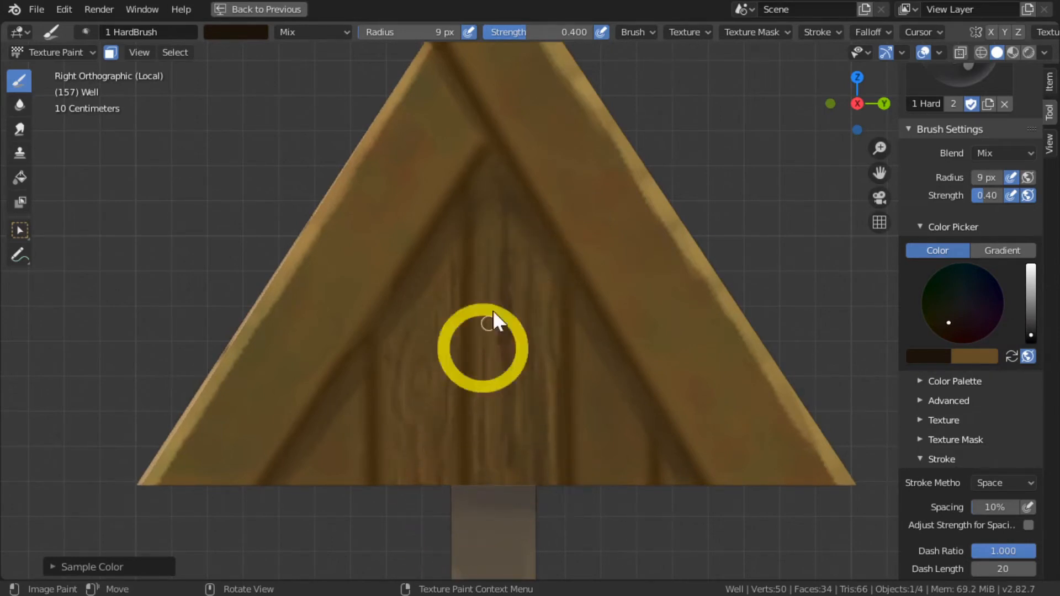
{"action": "left_click_drag", "start_coordinate": [505, 334], "coordinate": [503, 484]}
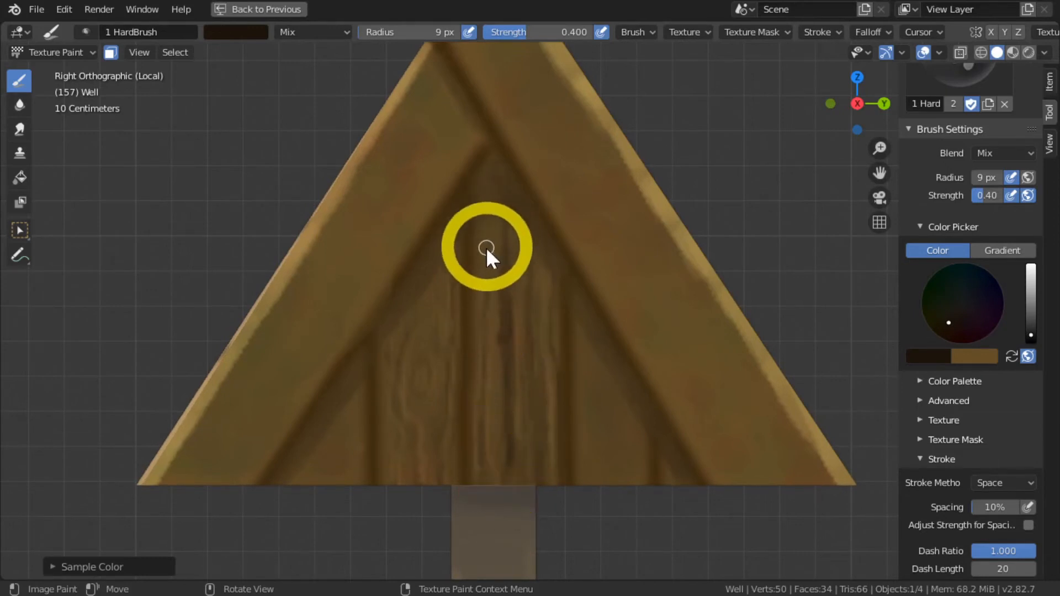
{"action": "left_click_drag", "start_coordinate": [495, 251], "coordinate": [490, 438]}
{"action": "left_click_drag", "start_coordinate": [491, 244], "coordinate": [499, 483]}
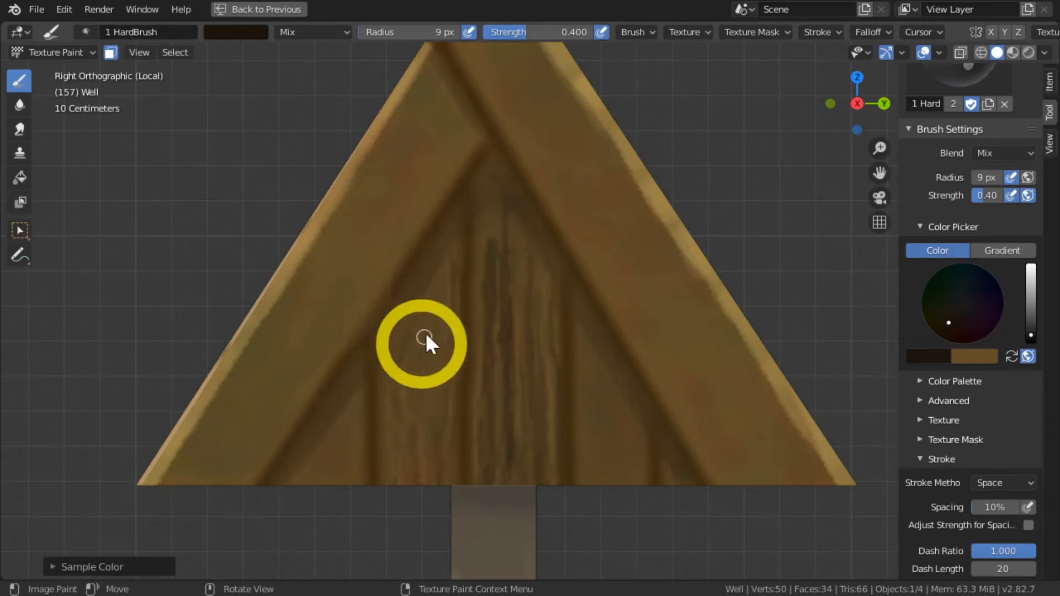
Step: Paint dark vertical grain strokes on the knotted plank left of centre, around the knot and near both plank edges
{"action": "left_click", "coordinate": [445, 298]}
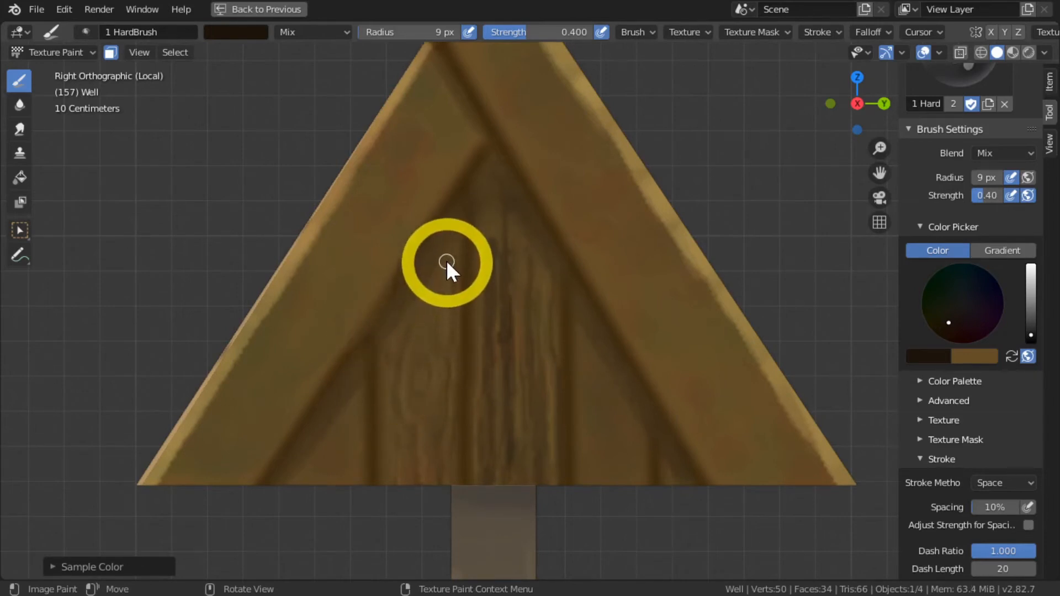
{"action": "left_click_drag", "start_coordinate": [442, 261], "coordinate": [444, 386]}
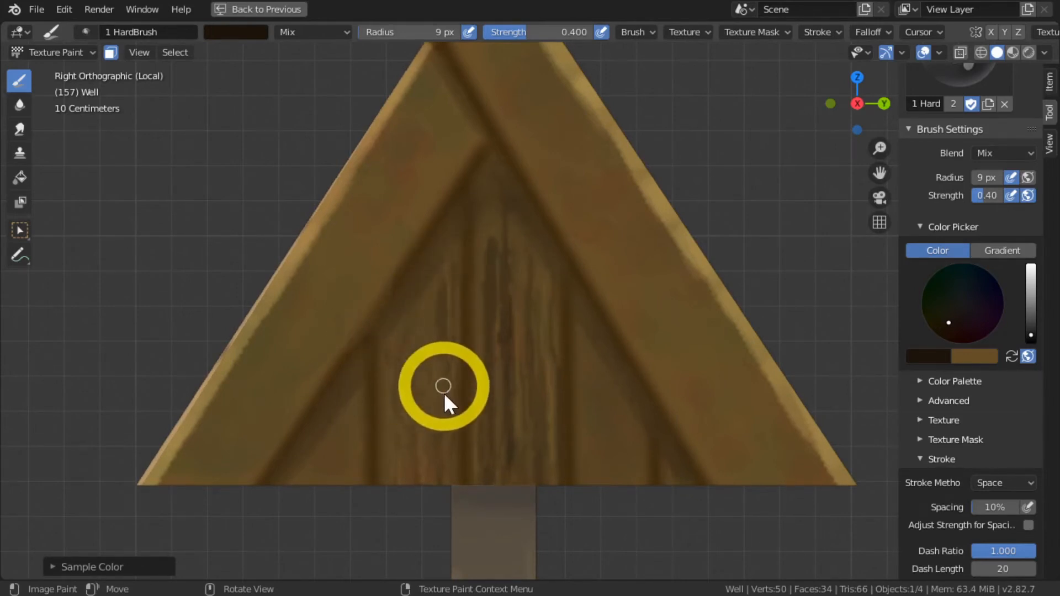
{"action": "left_click_drag", "start_coordinate": [442, 343], "coordinate": [442, 346]}
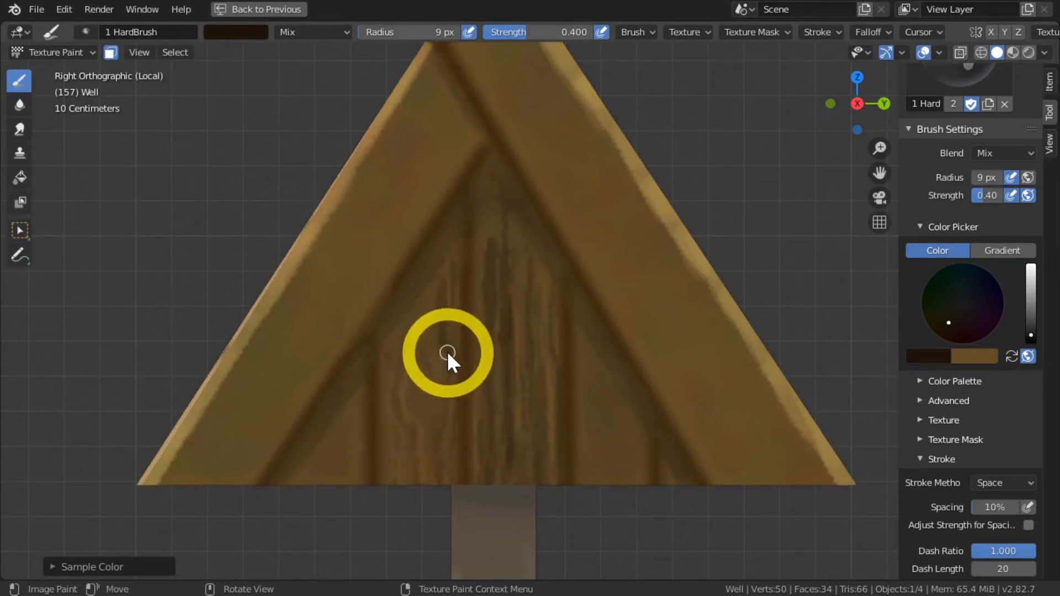
{"action": "left_click", "coordinate": [451, 391]}
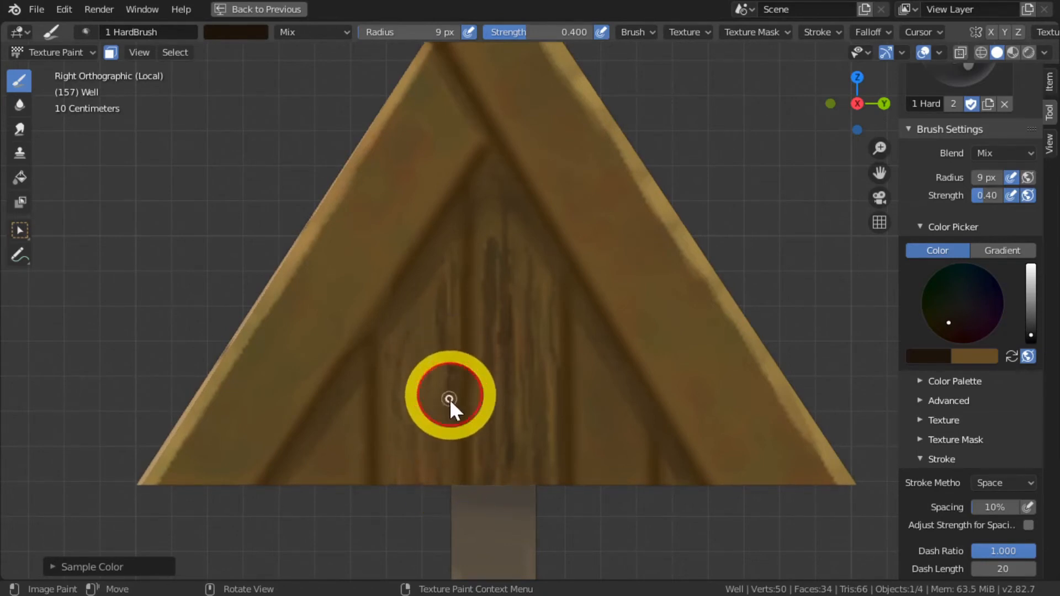
{"action": "mouse_move", "coordinate": [399, 317]}
{"action": "left_mouse_down"}
{"action": "mouse_move", "coordinate": [386, 387]}
{"action": "mouse_move", "coordinate": [394, 433]}
{"action": "left_mouse_up"}
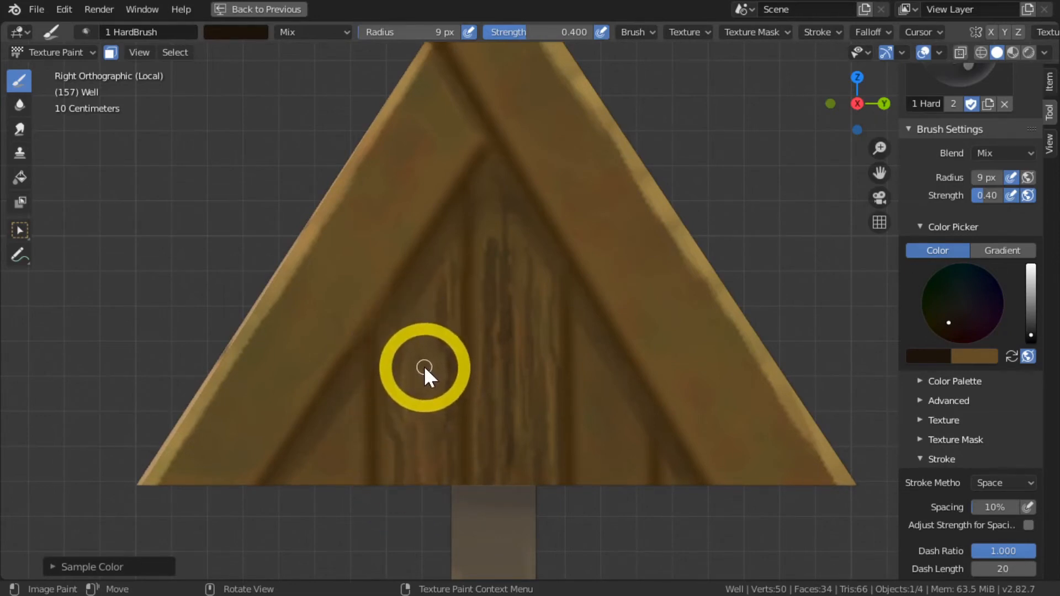
{"action": "left_click_drag", "start_coordinate": [431, 283], "coordinate": [433, 336]}
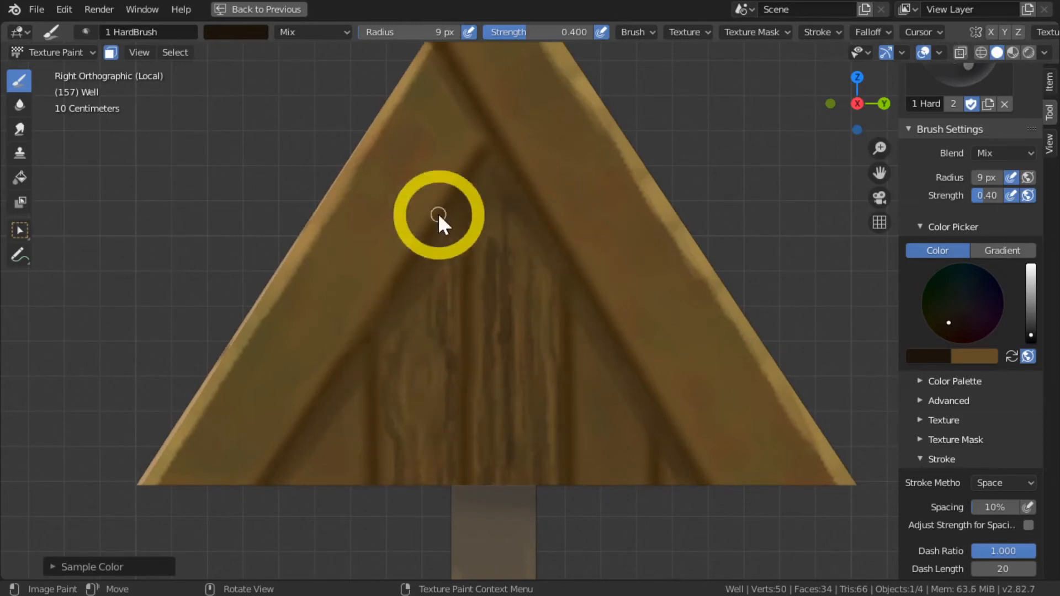
Step: Add broken dark grain strokes down the right side of the centre plank
{"action": "left_click", "coordinate": [538, 301]}
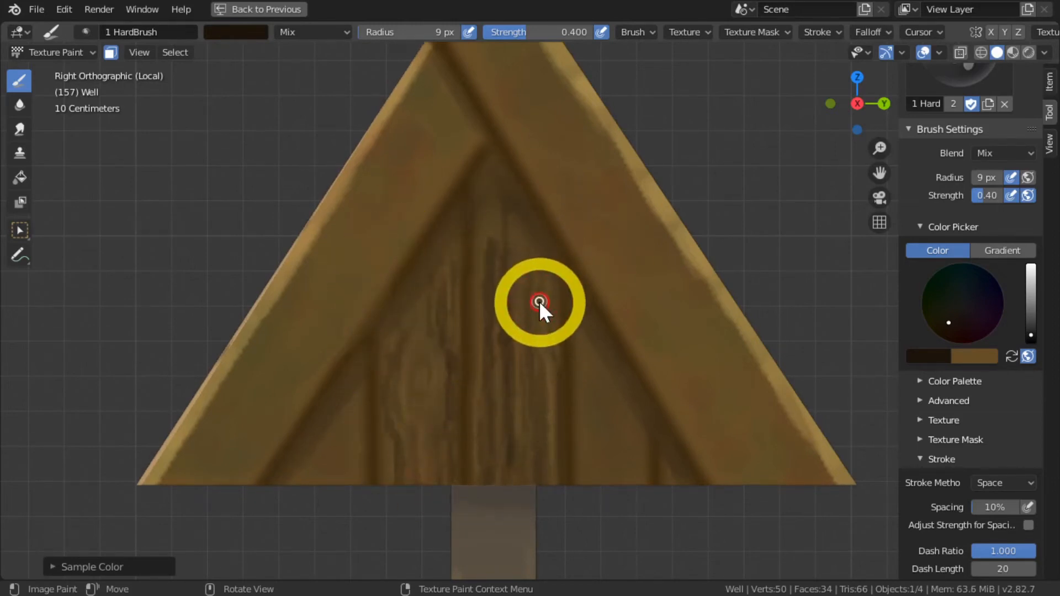
{"action": "left_click_drag", "start_coordinate": [546, 325], "coordinate": [547, 375]}
{"action": "left_click_drag", "start_coordinate": [546, 429], "coordinate": [542, 486]}
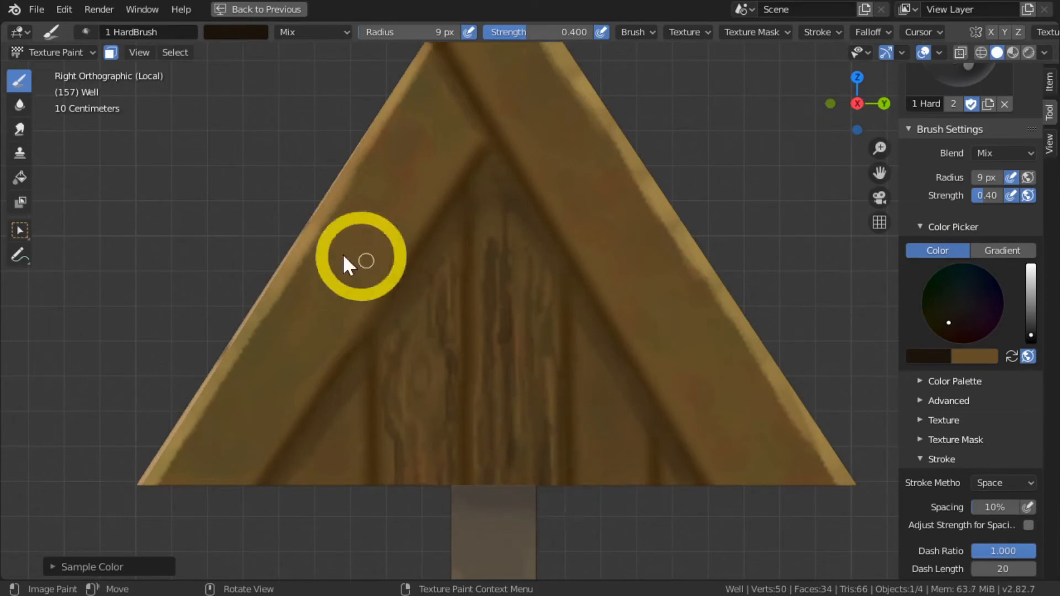
Step: Darken the vertical gaps on both sides of the knotted plank and along the centre plank's right edge
{"action": "left_click_drag", "start_coordinate": [369, 339], "coordinate": [381, 492]}
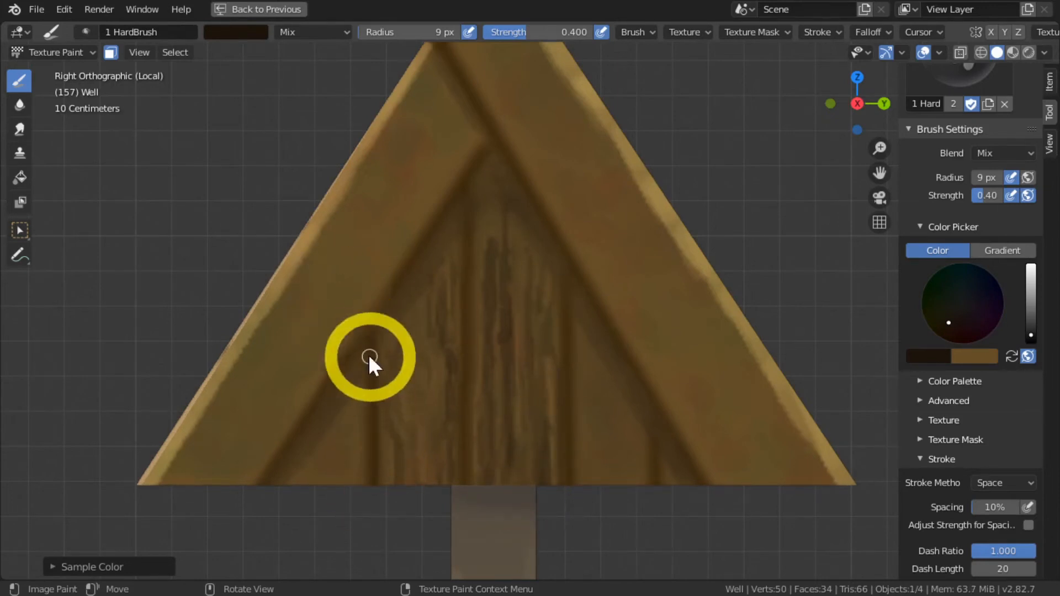
{"action": "left_click_drag", "start_coordinate": [370, 357], "coordinate": [369, 465]}
{"action": "left_click", "coordinate": [443, 302]}
{"action": "left_click_drag", "start_coordinate": [466, 195], "coordinate": [469, 345]}
{"action": "left_click_drag", "start_coordinate": [466, 231], "coordinate": [460, 400]}
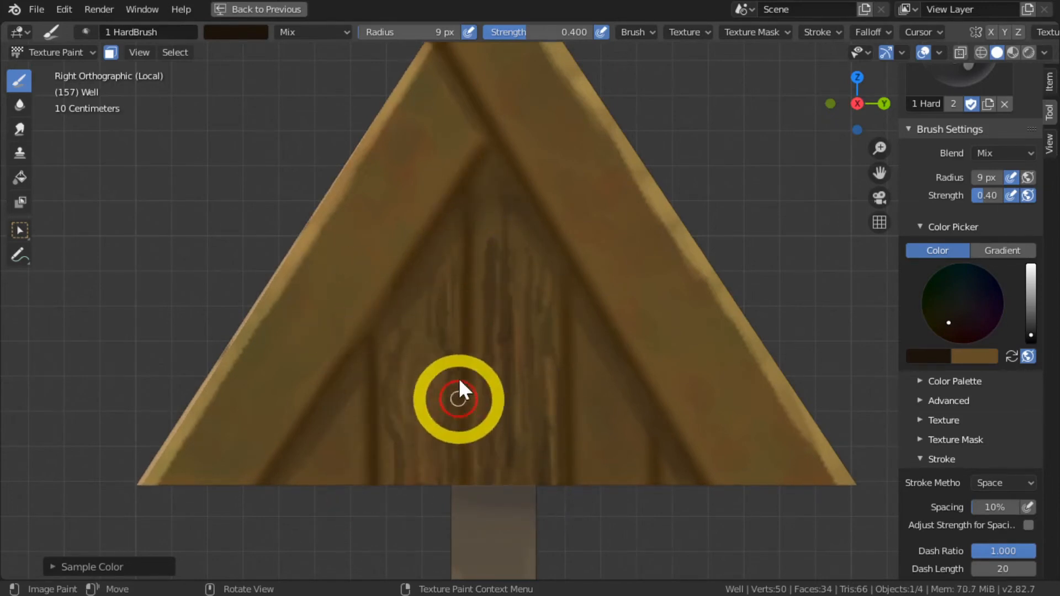
{"action": "left_click_drag", "start_coordinate": [465, 269], "coordinate": [462, 487]}
{"action": "left_click_drag", "start_coordinate": [566, 278], "coordinate": [570, 436]}
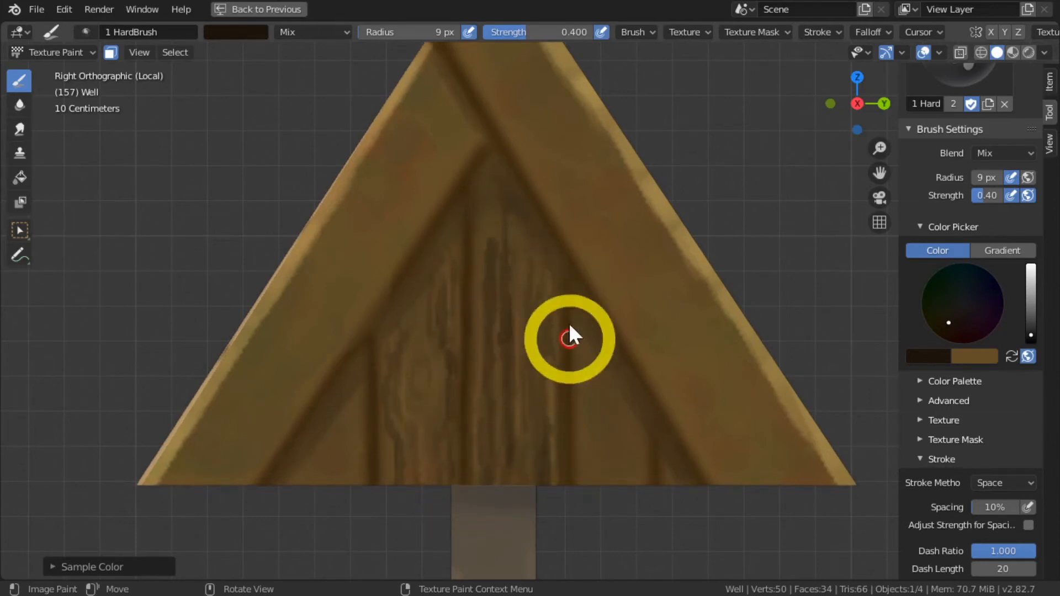
{"action": "left_click_drag", "start_coordinate": [569, 322], "coordinate": [568, 442]}
Step: Sample the plank brown, brighten it to light orange-tan, and paint vertical highlight grain strokes down the centre plank at 8 px radius
{"action": "key", "text": "s"}
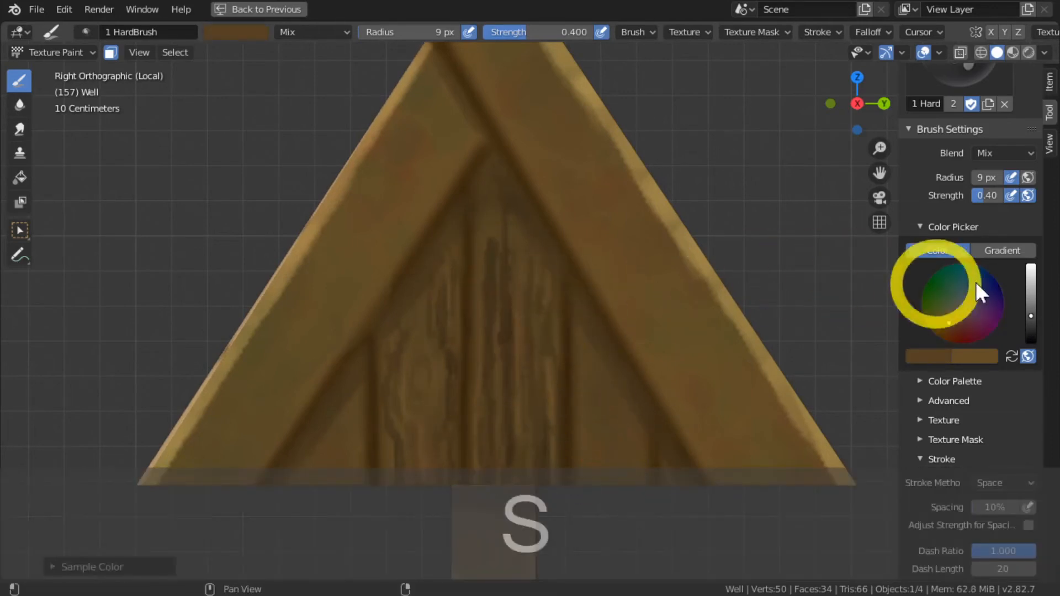
{"action": "left_click", "coordinate": [1030, 280]}
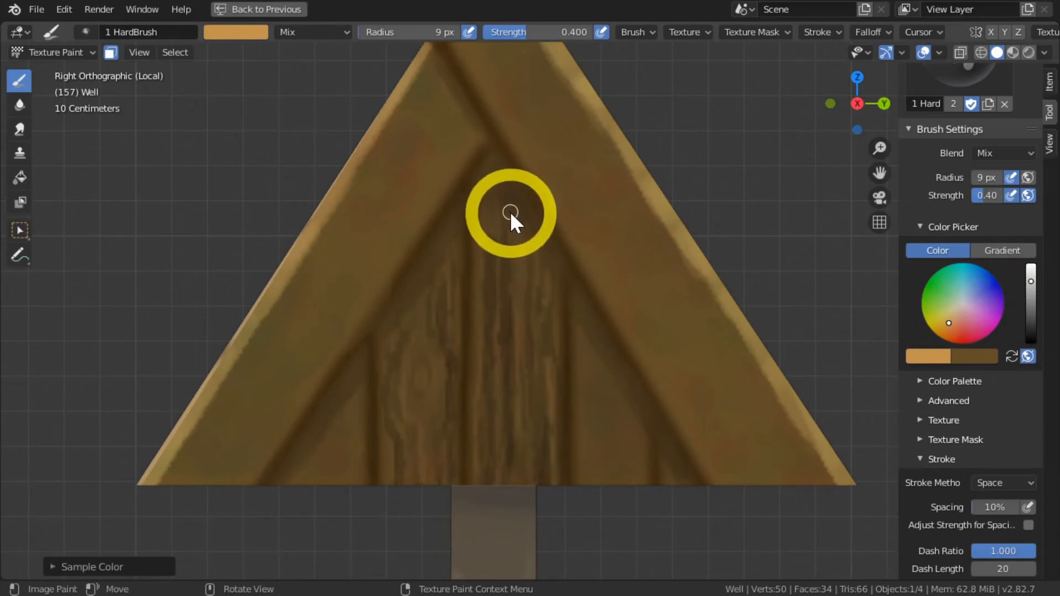
{"action": "left_click_drag", "start_coordinate": [510, 211], "coordinate": [509, 294]}
{"action": "key", "text": "bracketleft"}
{"action": "left_click_drag", "start_coordinate": [509, 220], "coordinate": [514, 386]}
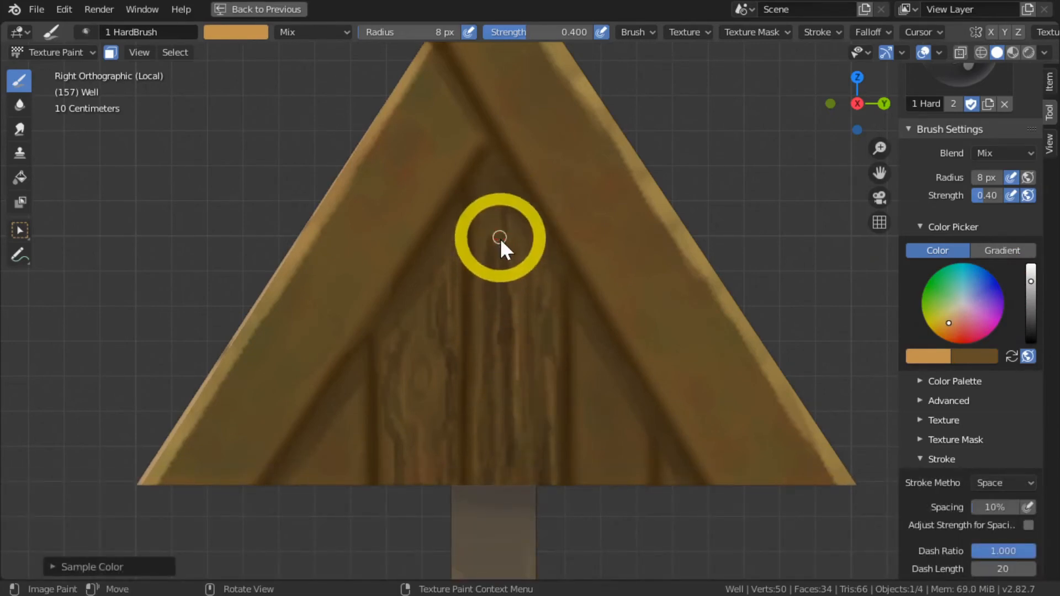
{"action": "left_click_drag", "start_coordinate": [500, 239], "coordinate": [503, 468]}
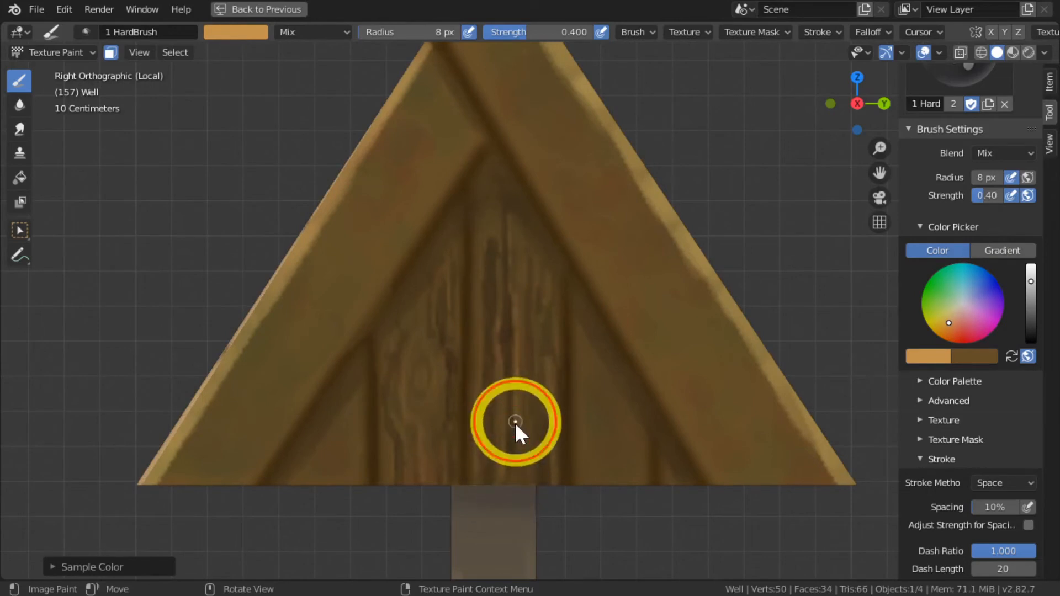
{"action": "left_click_drag", "start_coordinate": [515, 422], "coordinate": [518, 486]}
{"action": "mouse_move", "coordinate": [486, 240]}
{"action": "left_mouse_down"}
{"action": "mouse_move", "coordinate": [485, 286]}
{"action": "mouse_move", "coordinate": [486, 209]}
{"action": "mouse_move", "coordinate": [500, 284]}
{"action": "mouse_move", "coordinate": [489, 439]}
{"action": "left_mouse_up"}
{"action": "left_click_drag", "start_coordinate": [476, 403], "coordinate": [480, 466]}
Step: Paint light grain strokes on the knotted plank, around the knot and down toward the plank's lower end
{"action": "left_click_drag", "start_coordinate": [441, 281], "coordinate": [445, 397]}
{"action": "mouse_move", "coordinate": [422, 348]}
{"action": "left_mouse_down"}
{"action": "mouse_move", "coordinate": [431, 367]}
{"action": "mouse_move", "coordinate": [429, 405]}
{"action": "mouse_move", "coordinate": [416, 406]}
{"action": "mouse_move", "coordinate": [418, 469]}
{"action": "left_mouse_up"}
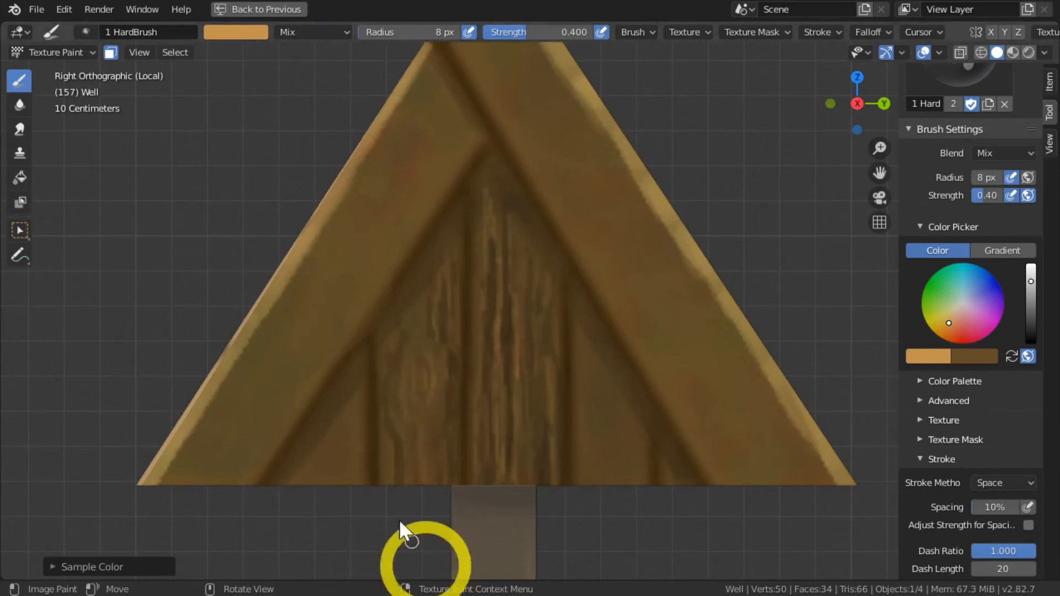
{"action": "left_click_drag", "start_coordinate": [403, 346], "coordinate": [392, 380]}
{"action": "left_click_drag", "start_coordinate": [396, 421], "coordinate": [402, 479]}
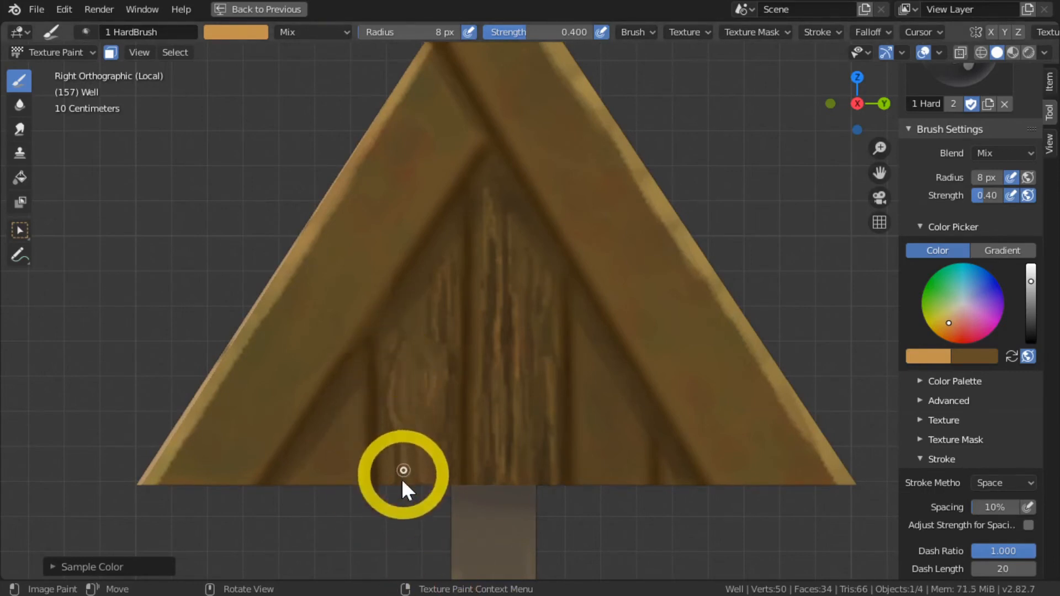
{"action": "mouse_move", "coordinate": [391, 339]}
{"action": "left_mouse_down"}
{"action": "mouse_move", "coordinate": [382, 409]}
{"action": "mouse_move", "coordinate": [401, 484]}
{"action": "left_mouse_up"}
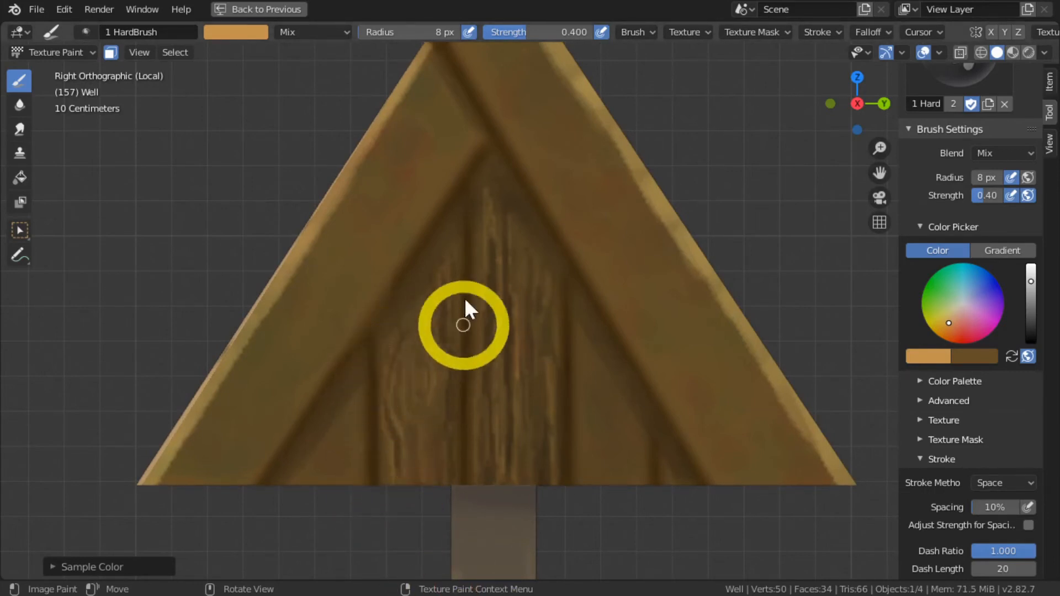
Step: Highlight the long vertical edges of the knotted and centre planks beside the dark gaps, enlarging the brush radius to 9 px
{"action": "left_click_drag", "start_coordinate": [459, 216], "coordinate": [461, 476]}
{"action": "left_click_drag", "start_coordinate": [476, 192], "coordinate": [472, 486]}
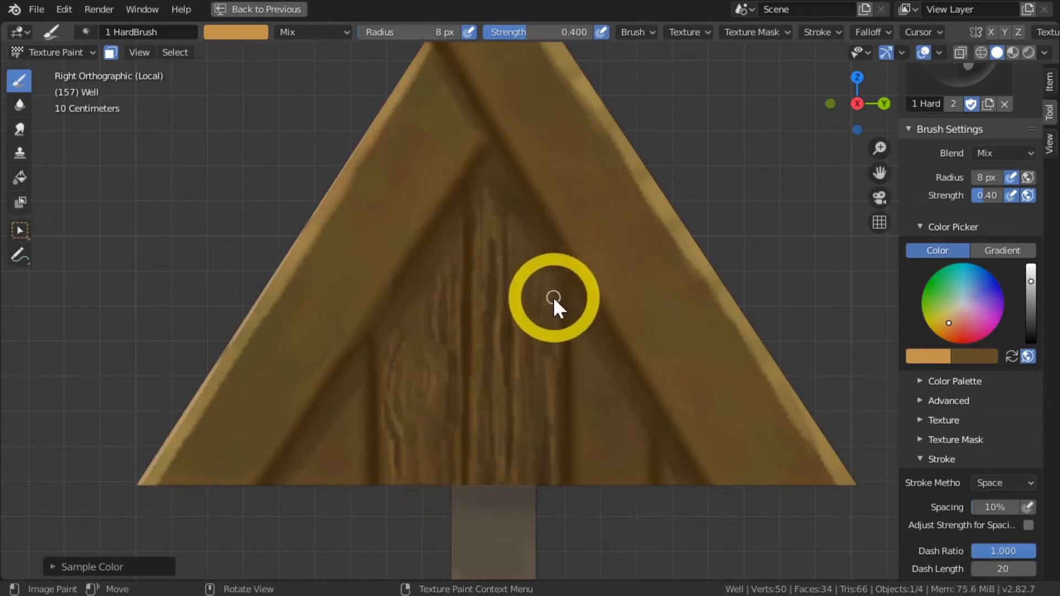
{"action": "key", "text": "bracketright"}
{"action": "left_click_drag", "start_coordinate": [558, 284], "coordinate": [558, 485]}
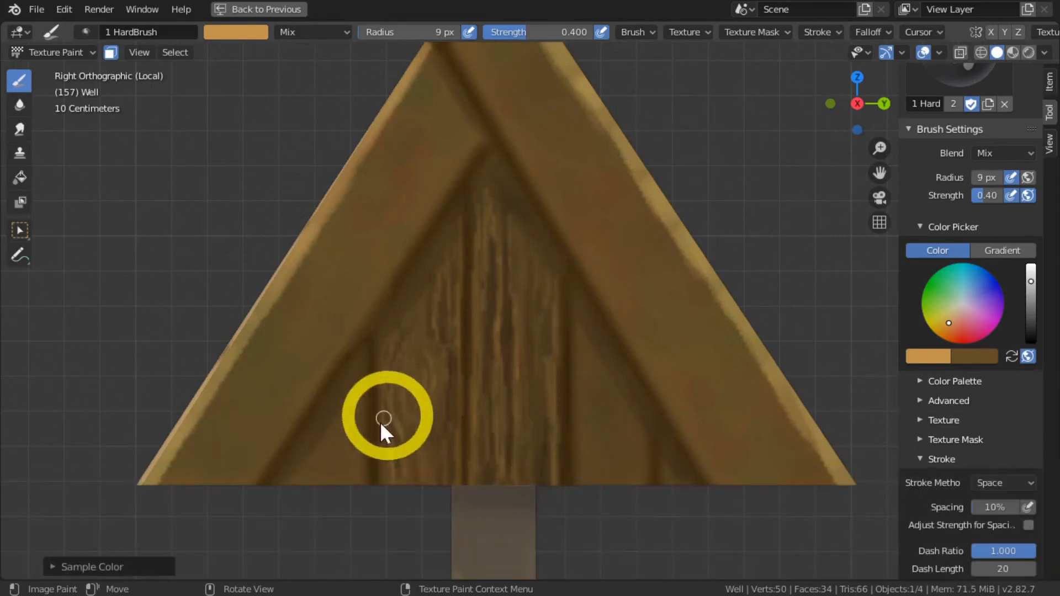
{"action": "left_click_drag", "start_coordinate": [379, 338], "coordinate": [383, 496]}
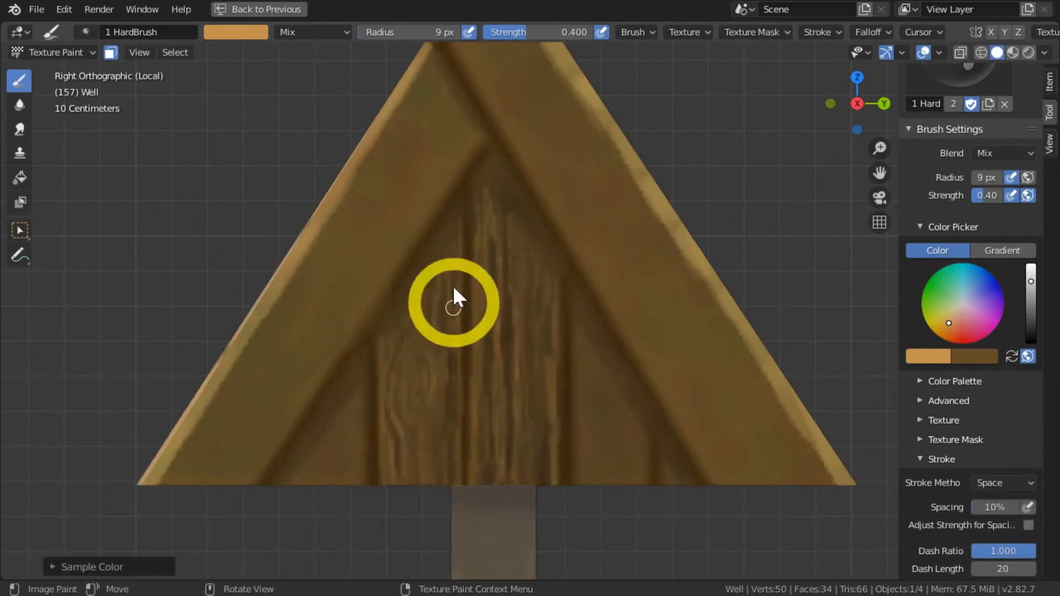
{"action": "left_click_drag", "start_coordinate": [461, 239], "coordinate": [471, 563]}
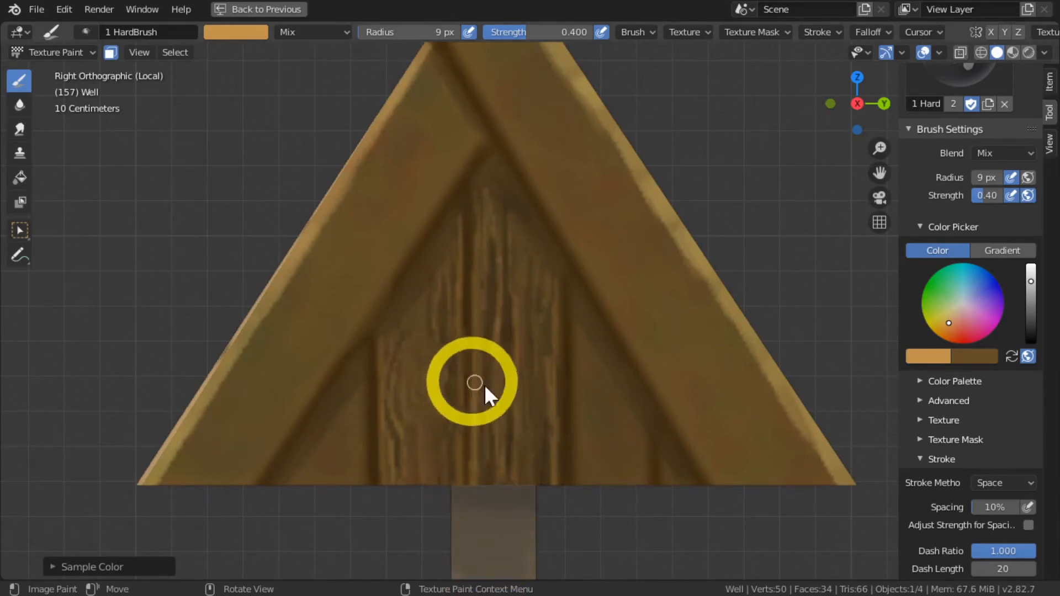
Step: Reduce the brush radius to 7 px and add a light grain stroke on the right half of the centre plank
{"action": "key", "text": "bracketleft"}
{"action": "key", "text": "bracketleft"}
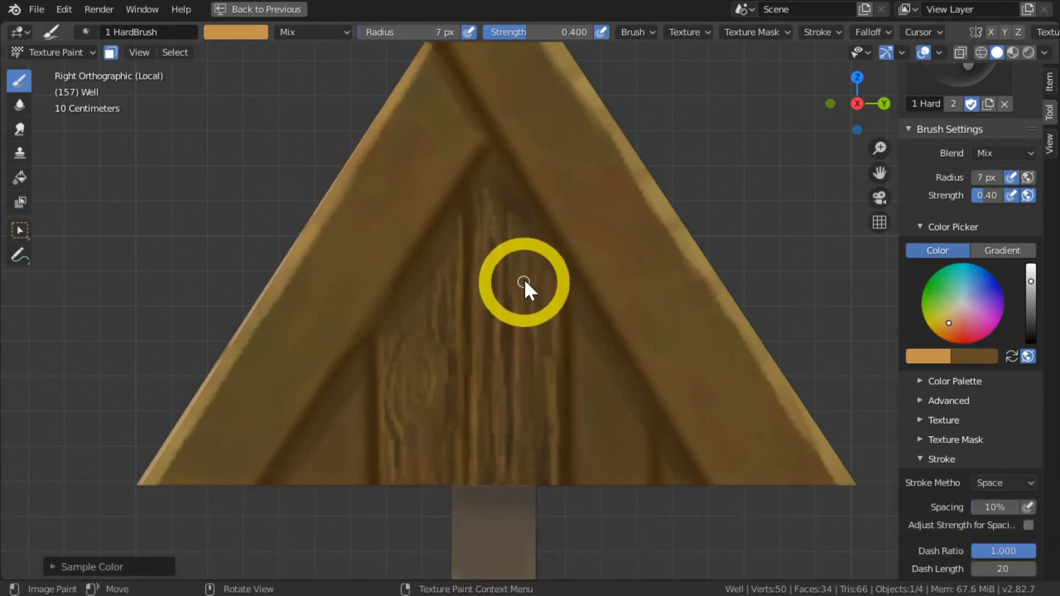
{"action": "left_click_drag", "start_coordinate": [523, 282], "coordinate": [529, 406]}
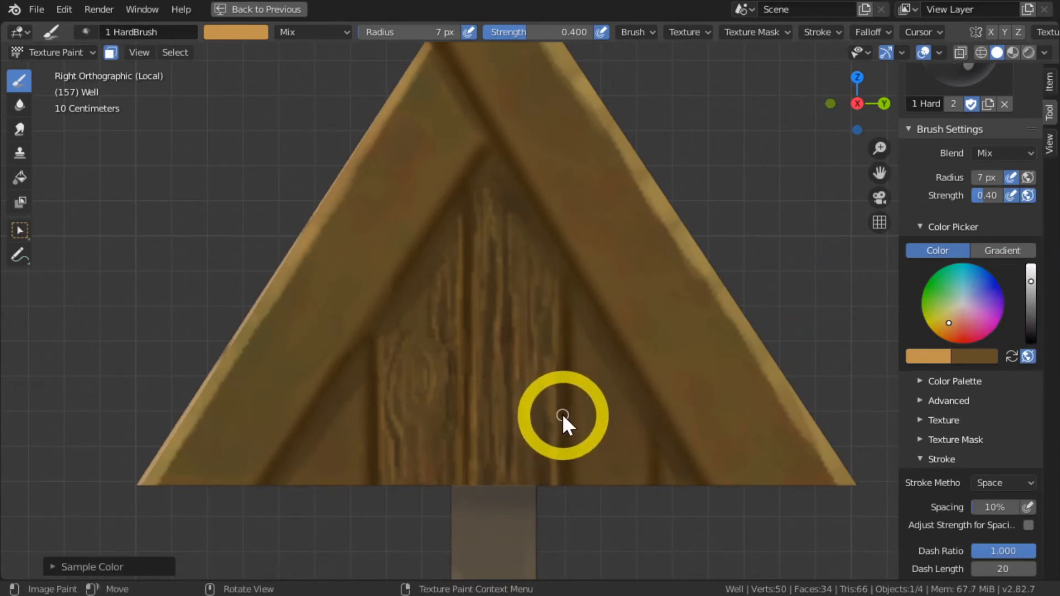
Step: Sample a dark brown, set the radius to 9 px, and darken the gap between the knotted and centre planks
{"action": "key", "text": "s"}
{"action": "key", "text": "bracketright"}
{"action": "key", "text": "bracketright"}
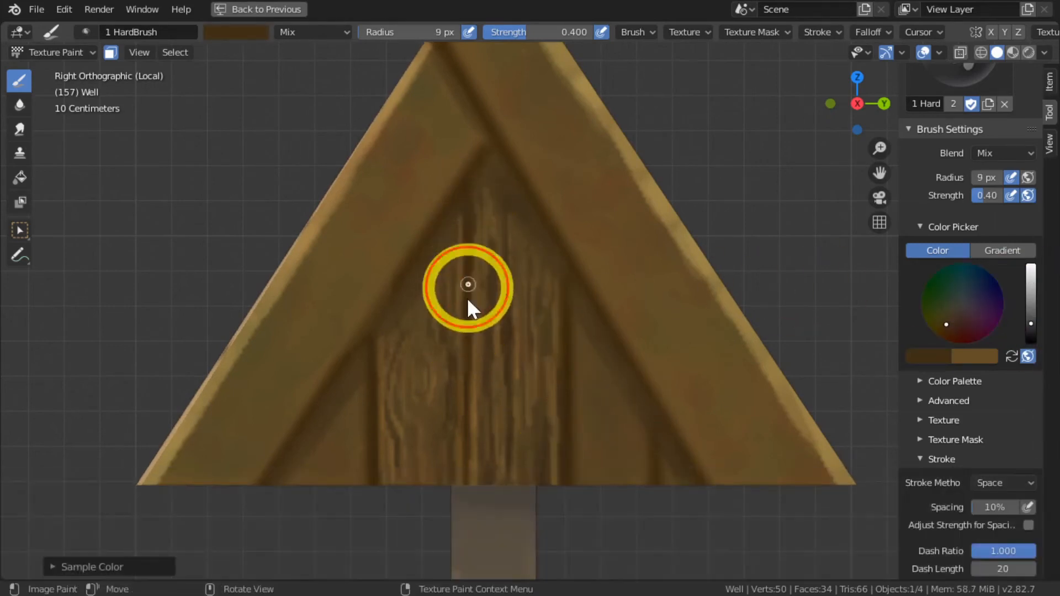
{"action": "left_click_drag", "start_coordinate": [468, 293], "coordinate": [470, 433]}
{"action": "left_click_drag", "start_coordinate": [469, 359], "coordinate": [468, 450]}
{"action": "left_click_drag", "start_coordinate": [467, 414], "coordinate": [470, 477]}
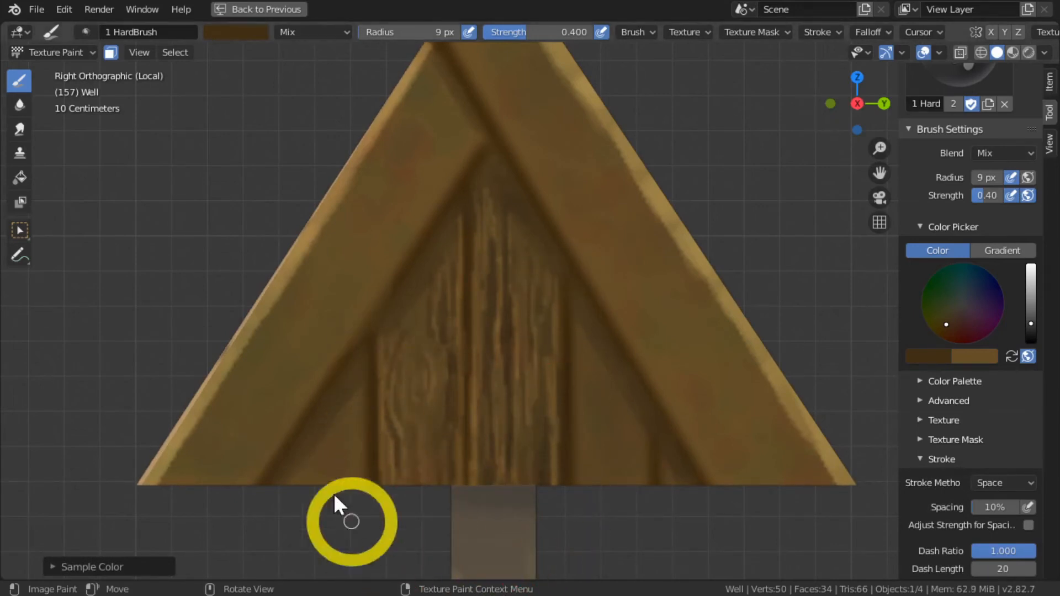
Step: Darken the brush to near-black brown, reduce its radius to 4 px, and outline the knot with fine dark lines
{"action": "key", "text": "bracketleft"}
{"action": "key", "text": "bracketleft"}
{"action": "key", "text": "bracketleft"}
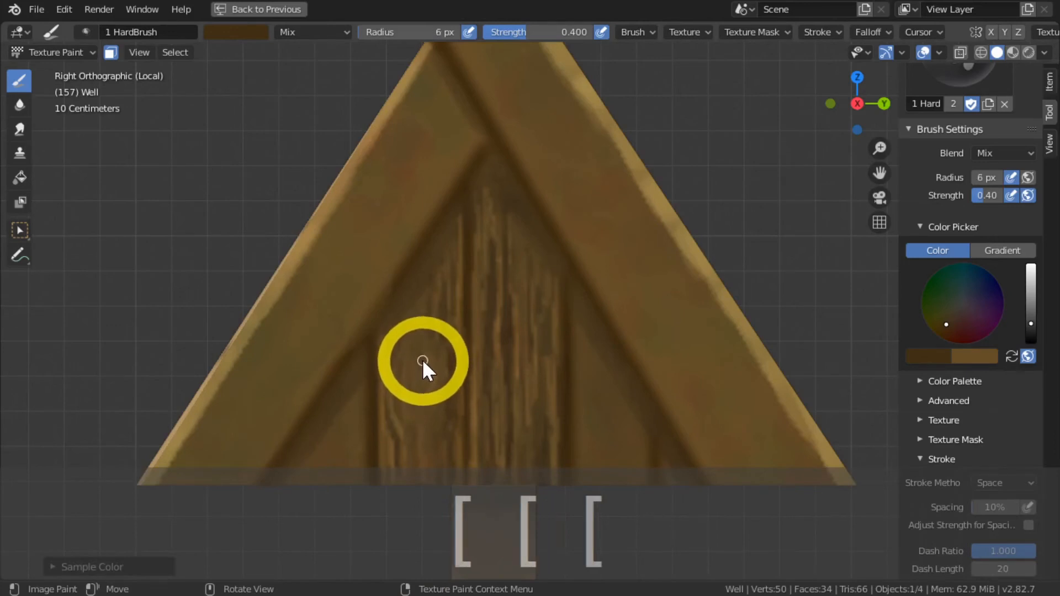
{"action": "key", "text": "bracketleft"}
{"action": "key", "text": "bracketleft"}
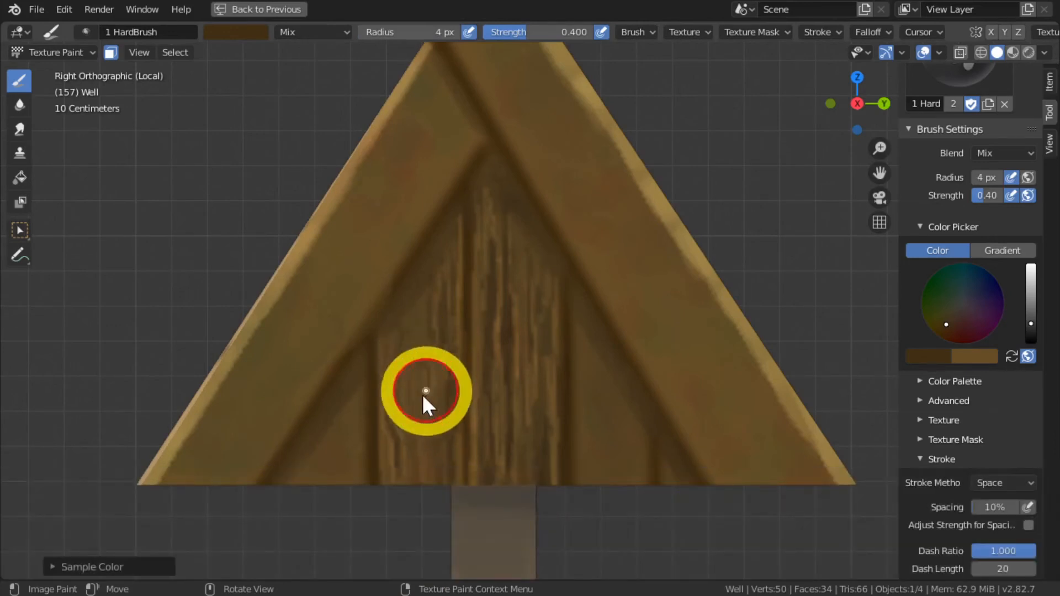
{"action": "key", "text": "bracketright"}
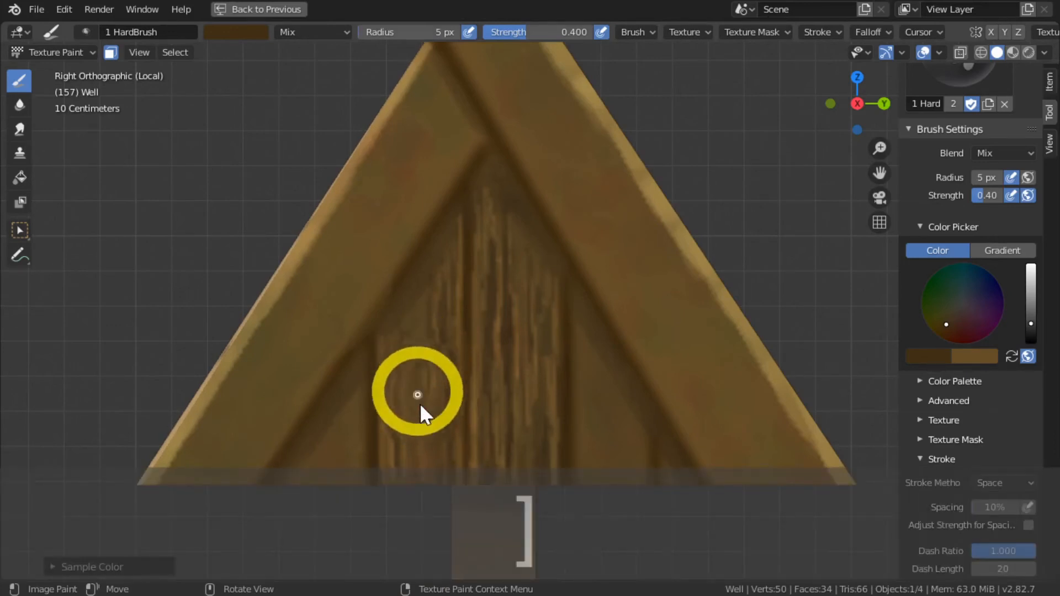
{"action": "mouse_move", "coordinate": [1030, 324]}
{"action": "left_mouse_down"}
{"action": "mouse_move", "coordinate": [1022, 335]}
{"action": "mouse_move", "coordinate": [1028, 328]}
{"action": "left_mouse_up"}
{"action": "key", "text": "bracketleft"}
{"action": "mouse_move", "coordinate": [421, 381]}
{"action": "left_mouse_down"}
{"action": "mouse_move", "coordinate": [415, 403]}
{"action": "mouse_move", "coordinate": [399, 392]}
{"action": "mouse_move", "coordinate": [416, 469]}
{"action": "left_mouse_up"}
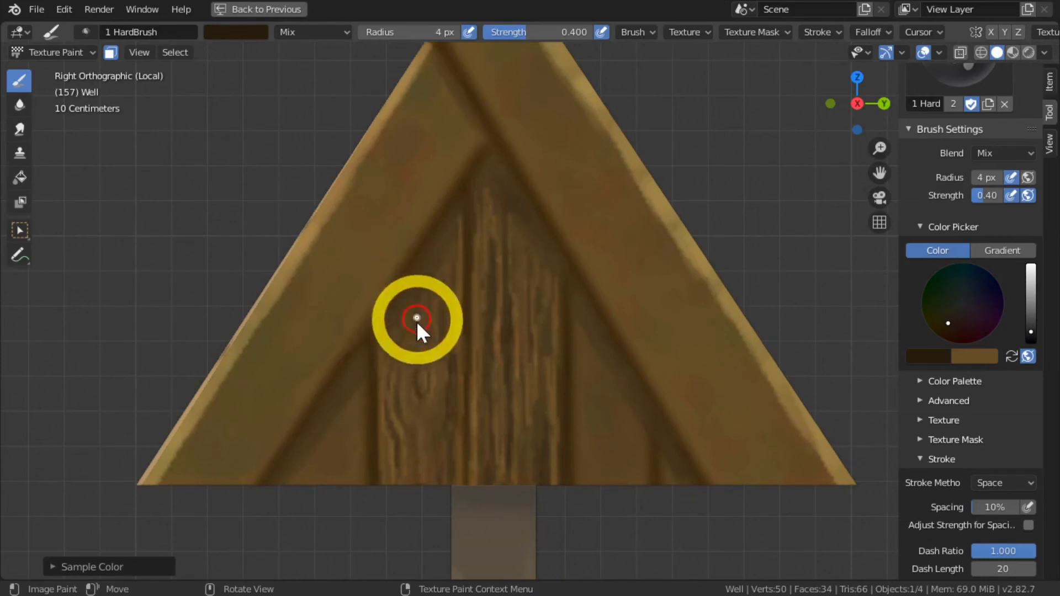
{"action": "left_click_drag", "start_coordinate": [407, 369], "coordinate": [411, 386]}
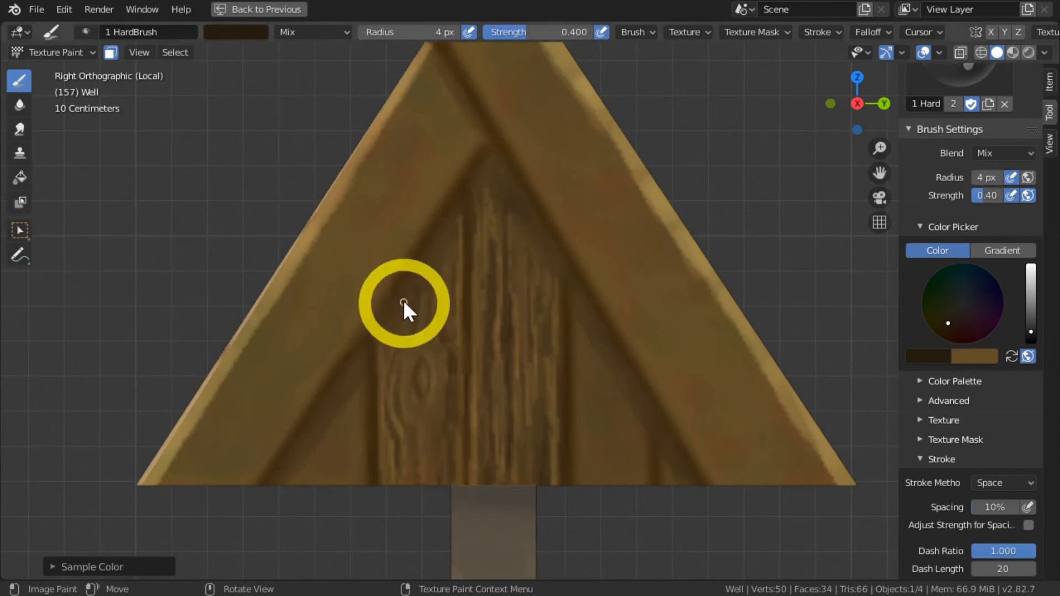
Step: Brighten the brush to light tan, try thin highlight strokes on the knotted plank's upper part, and undo the last two changes
{"action": "left_click_drag", "start_coordinate": [1029, 330], "coordinate": [1029, 287]}
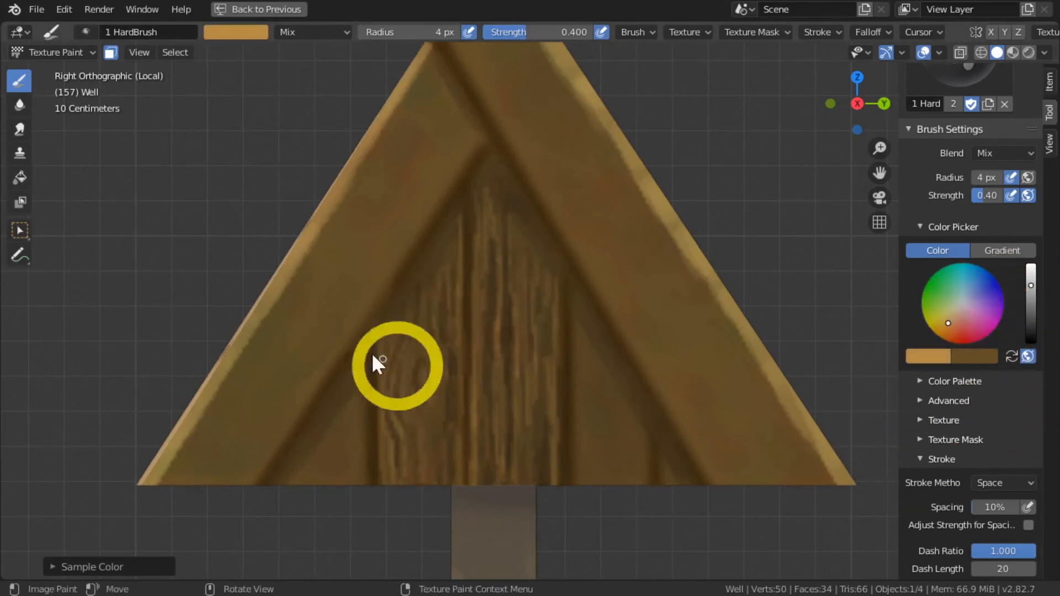
{"action": "left_click_drag", "start_coordinate": [423, 283], "coordinate": [395, 348]}
{"action": "key", "text": "ctrl+z"}
{"action": "key", "text": "ctrl+z"}
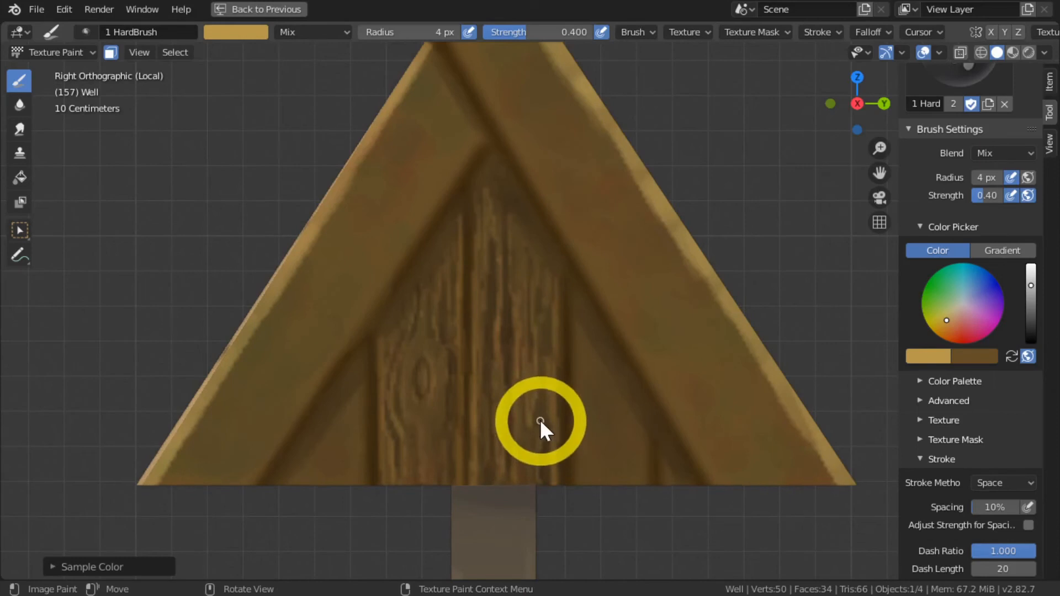
Step: Inspect the painted gable from an angle and bring the reference image sketchSection3.png in the Photos viewer beside it
{"action": "scroll", "coordinate": [389, 331], "scroll_direction": "down", "scroll_amount": 3}
{"action": "middle_click_drag", "start_coordinate": [387, 356], "coordinate": [366, 372]}
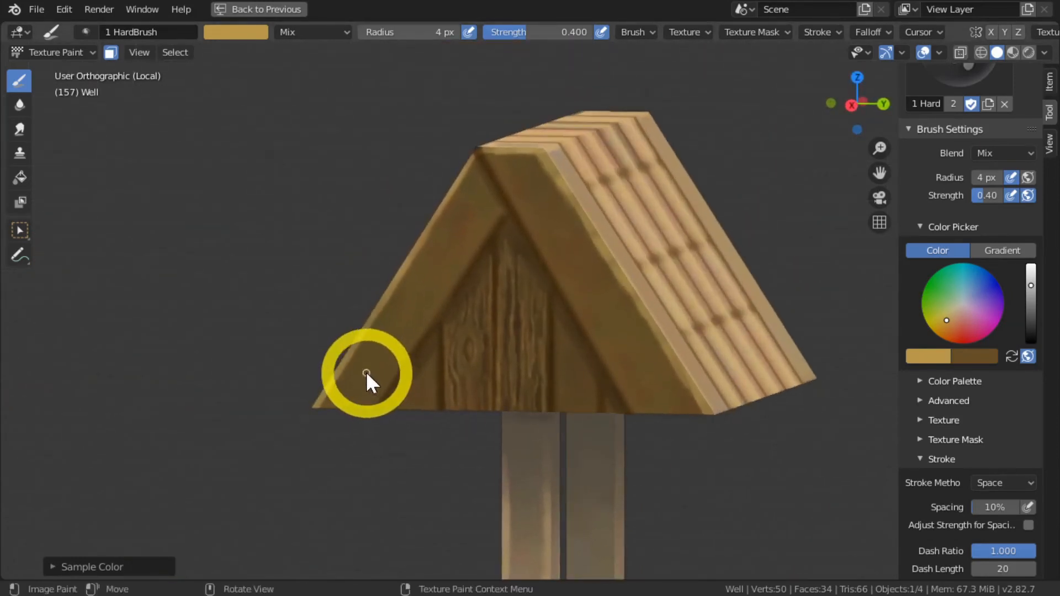
{"action": "scroll", "coordinate": [367, 372], "scroll_direction": "down", "scroll_amount": 3}
{"action": "scroll", "coordinate": [370, 370], "scroll_direction": "up", "scroll_amount": 3}
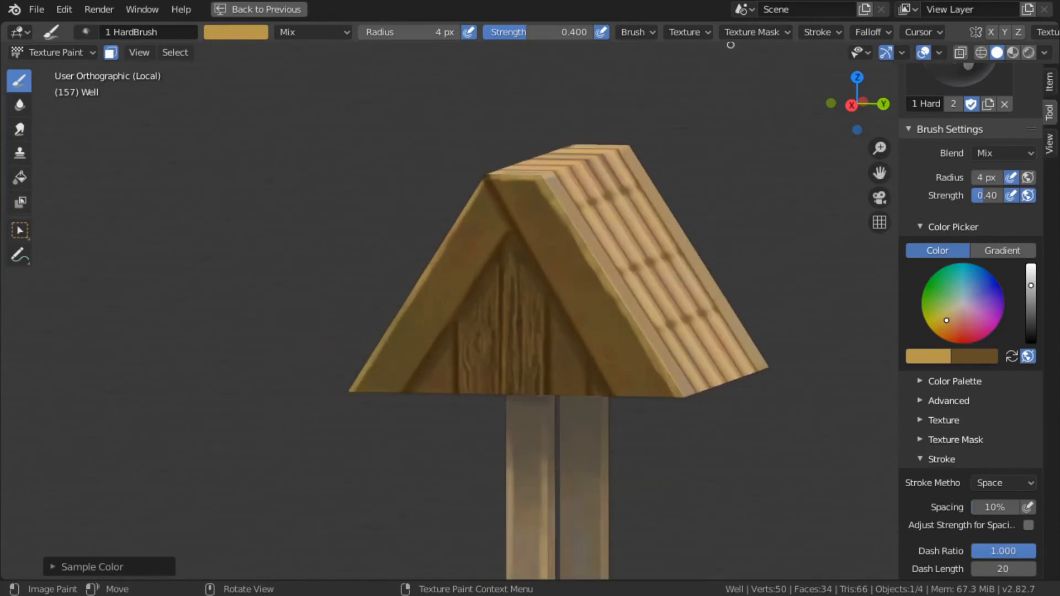
{"action": "mouse_move", "coordinate": [493, 0]}
{"action": "left_mouse_down"}
{"action": "mouse_move", "coordinate": [208, 462]}
{"action": "mouse_move", "coordinate": [366, 92]}
{"action": "mouse_move", "coordinate": [357, 92]}
{"action": "mouse_move", "coordinate": [759, 124]}
{"action": "left_mouse_up"}
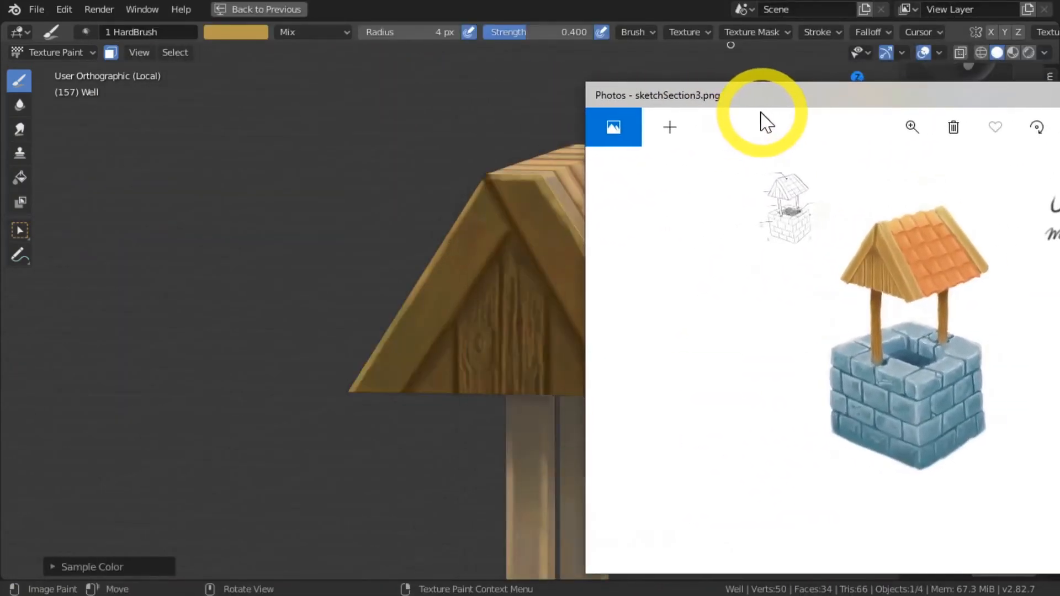
{"action": "scroll", "coordinate": [852, 326], "scroll_direction": "down", "scroll_amount": 1}
{"action": "scroll", "coordinate": [855, 326], "scroll_direction": "up", "scroll_amount": 1}
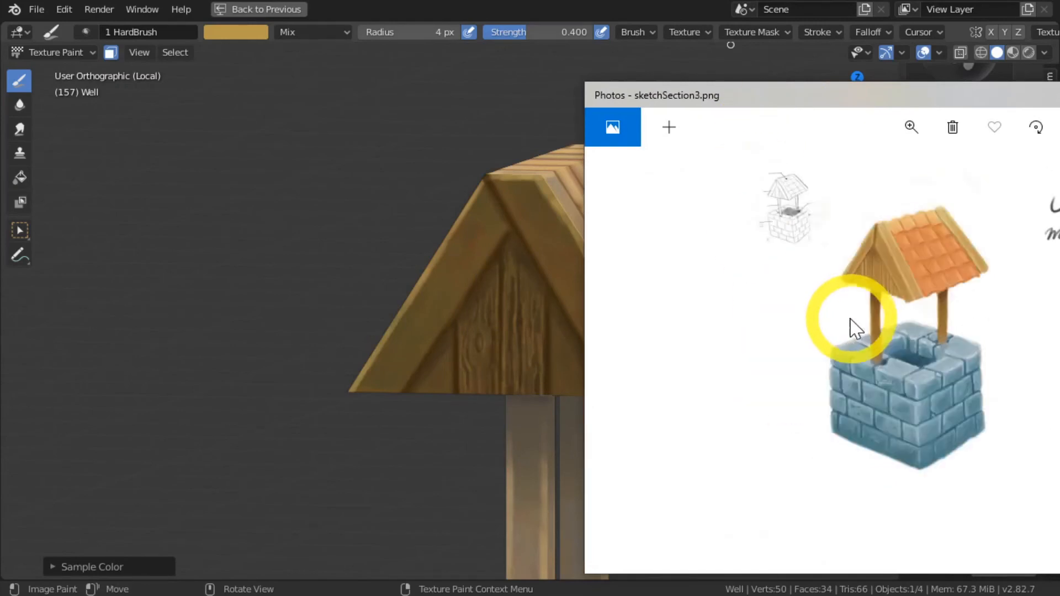
Step: Enlarge the reference image to examine the roof's wooden gable planks, and minimise the viewer to return to Blender
{"action": "left_click_drag", "start_coordinate": [878, 106], "coordinate": [675, 115]}
{"action": "left_click", "coordinate": [703, 138]}
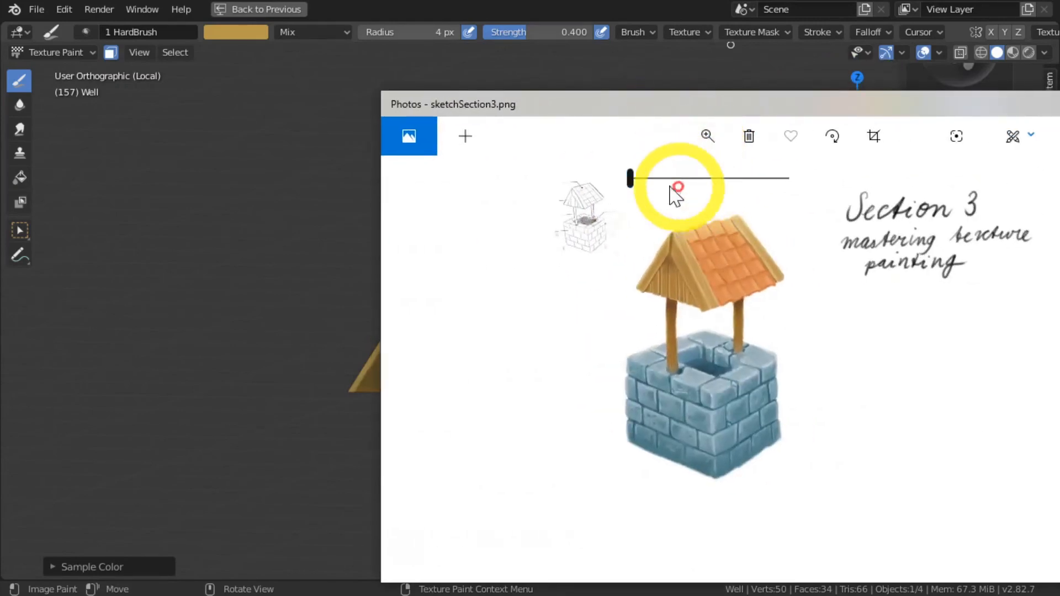
{"action": "left_click_drag", "start_coordinate": [674, 178], "coordinate": [682, 179]}
{"action": "left_click_drag", "start_coordinate": [525, 323], "coordinate": [878, 565]}
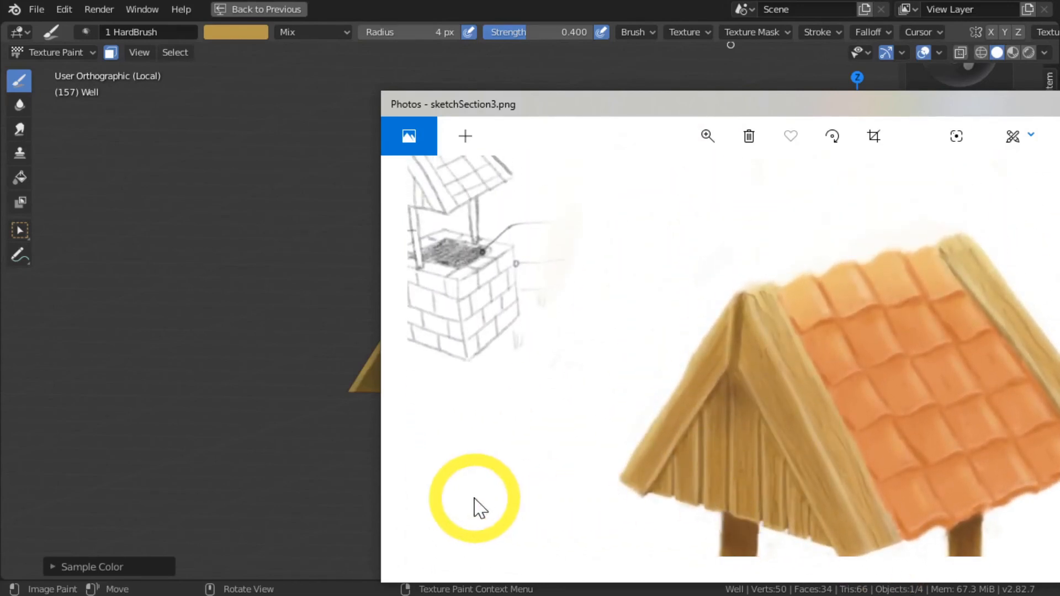
{"action": "left_click_drag", "start_coordinate": [470, 499], "coordinate": [538, 309]}
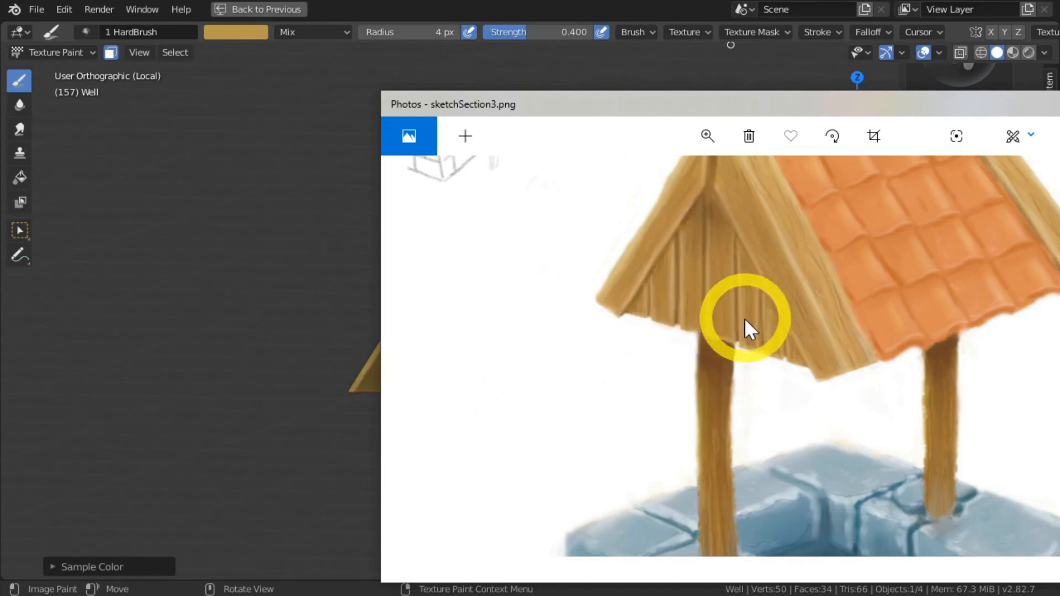
{"action": "left_click_drag", "start_coordinate": [717, 105], "coordinate": [369, 89]}
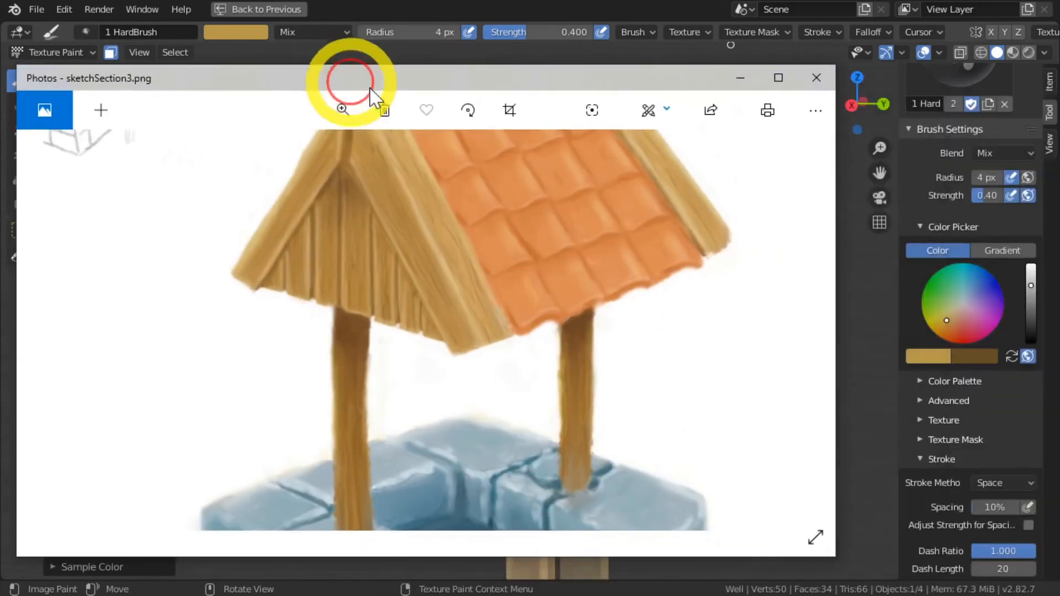
{"action": "left_click", "coordinate": [741, 78]}
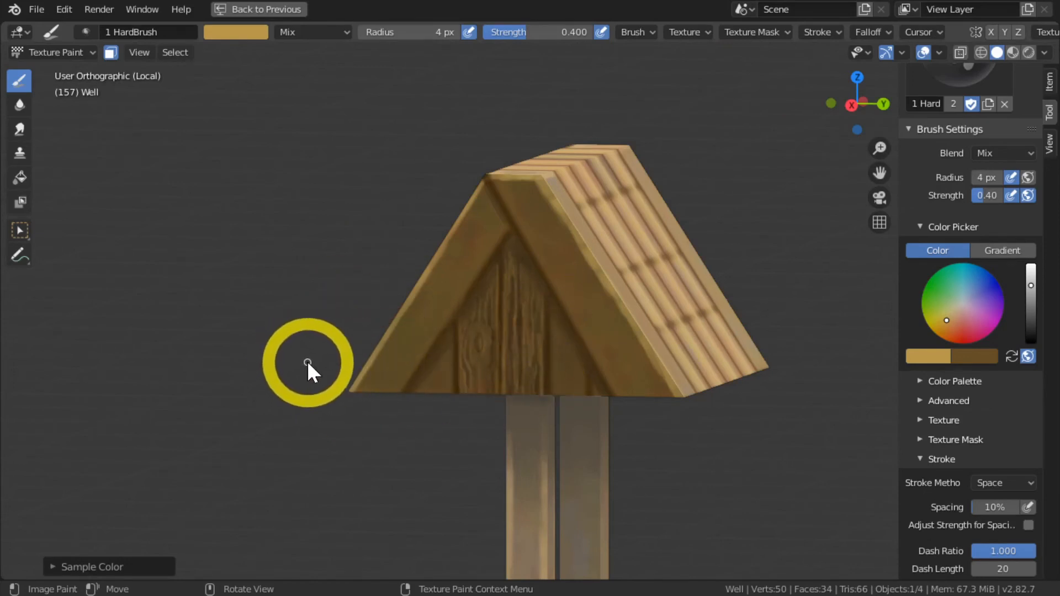
Step: Sample the wood brown, brighten it to orange-tan, enlarge the radius to 22 px, and brush broad light tones over the centre plank
{"action": "key", "text": "s"}
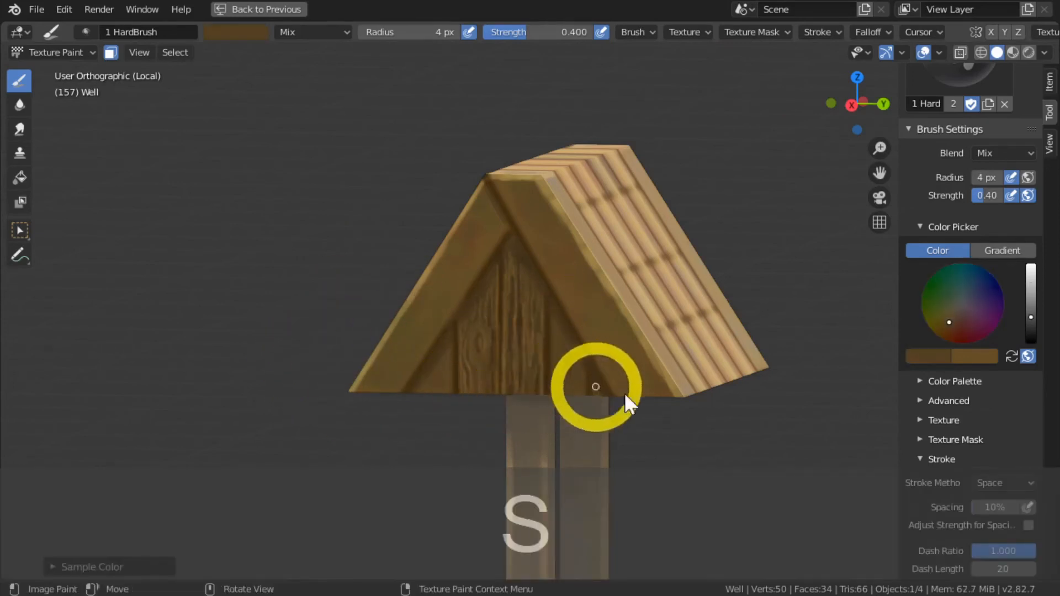
{"action": "mouse_move", "coordinate": [1032, 319]}
{"action": "left_mouse_down"}
{"action": "mouse_move", "coordinate": [1030, 296]}
{"action": "mouse_move", "coordinate": [1016, 297]}
{"action": "left_mouse_up"}
{"action": "key", "text": "bracketright"}
{"action": "key", "text": "bracketright"}
{"action": "key", "text": "bracketright"}
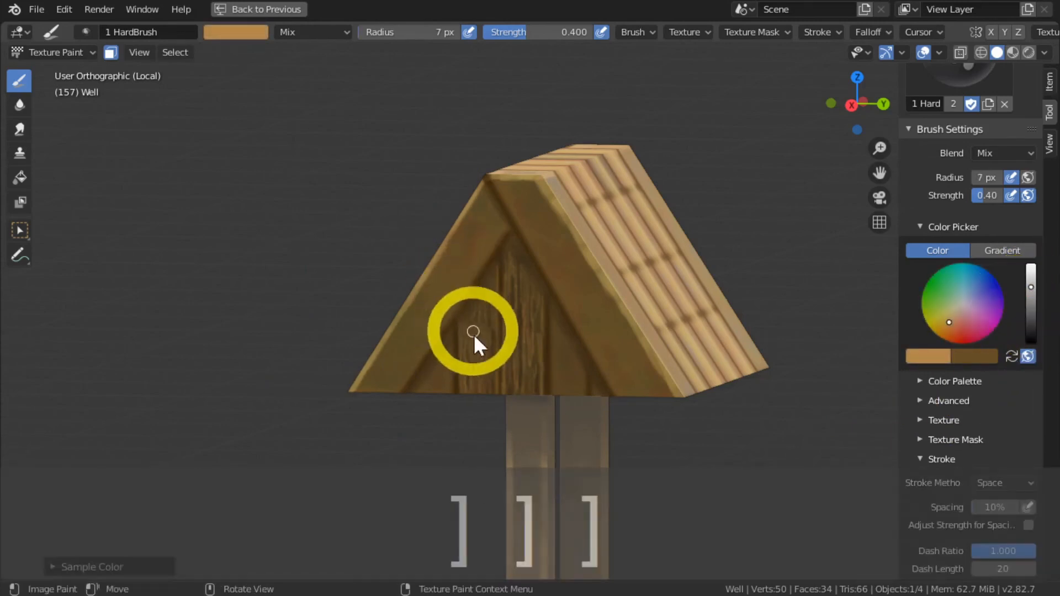
{"action": "key", "text": "bracketright"}
{"action": "key", "text": "bracketright"}
{"action": "key", "text": "bracketright"}
{"action": "key", "text": "bracketright"}
{"action": "key", "text": "bracketright"}
{"action": "key", "text": "bracketright"}
{"action": "key", "text": "bracketright"}
{"action": "key", "text": "bracketright"}
{"action": "key", "text": "bracketright"}
{"action": "key", "text": "bracketright"}
{"action": "key", "text": "bracketright"}
{"action": "key", "text": "bracketright"}
{"action": "key", "text": "bracketright"}
{"action": "key", "text": "bracketright"}
{"action": "key", "text": "bracketright"}
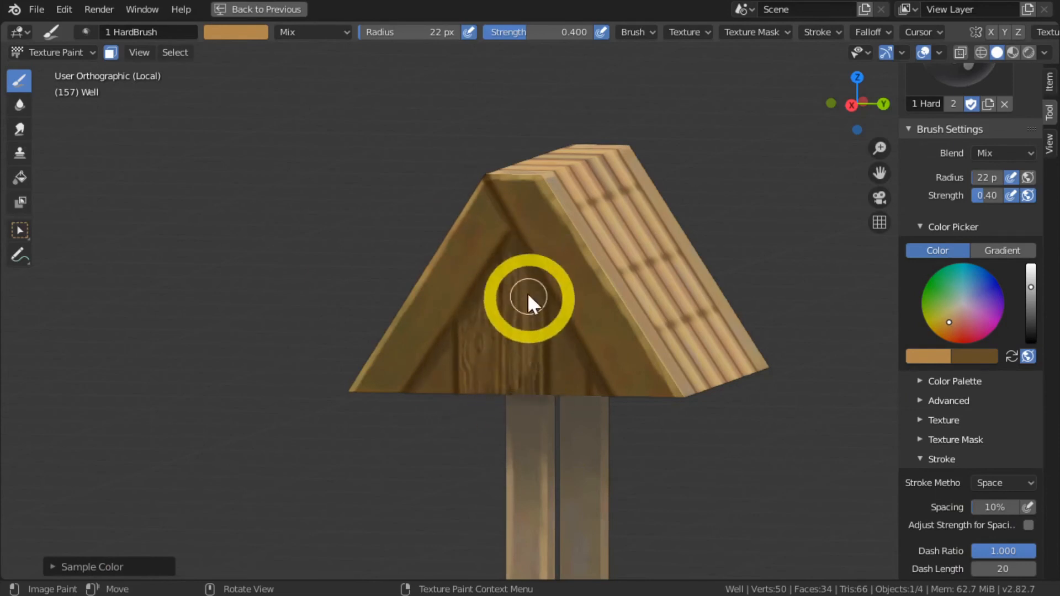
{"action": "mouse_move", "coordinate": [529, 298]}
{"action": "left_mouse_down"}
{"action": "mouse_move", "coordinate": [522, 402]}
{"action": "mouse_move", "coordinate": [526, 302]}
{"action": "mouse_move", "coordinate": [525, 363]}
{"action": "left_mouse_up"}
{"action": "mouse_move", "coordinate": [511, 276]}
{"action": "left_mouse_down"}
{"action": "mouse_move", "coordinate": [512, 392]}
{"action": "mouse_move", "coordinate": [479, 526]}
{"action": "left_mouse_up"}
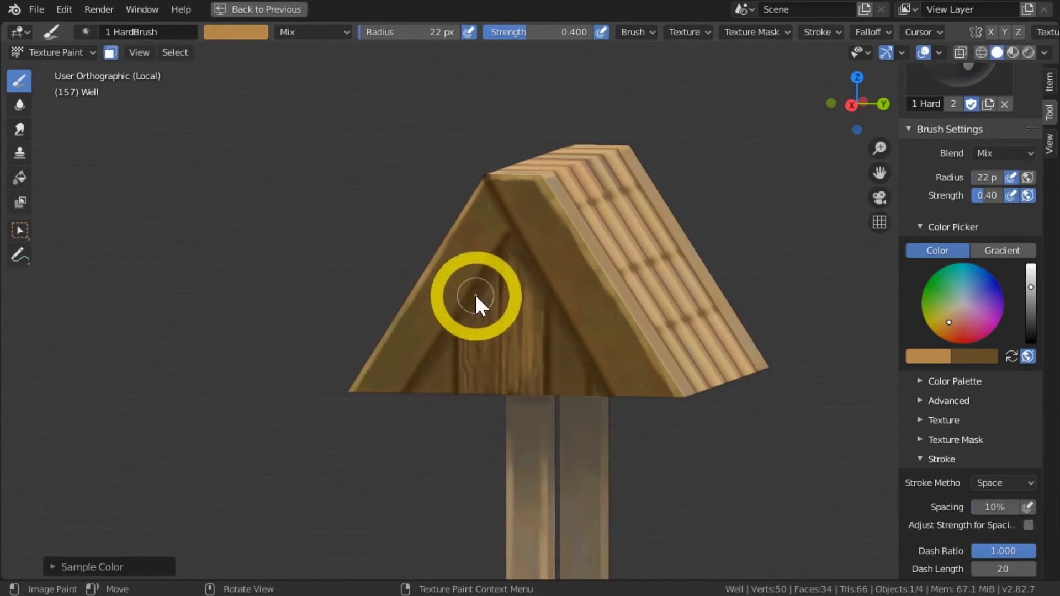
Step: Brush broad light tan tones over the knotted and centre planks of the gable, enlarging the brush radius to 26 px
{"action": "mouse_move", "coordinate": [475, 294]}
{"action": "left_mouse_down"}
{"action": "mouse_move", "coordinate": [490, 343]}
{"action": "mouse_move", "coordinate": [468, 315]}
{"action": "mouse_move", "coordinate": [576, 579]}
{"action": "left_mouse_up"}
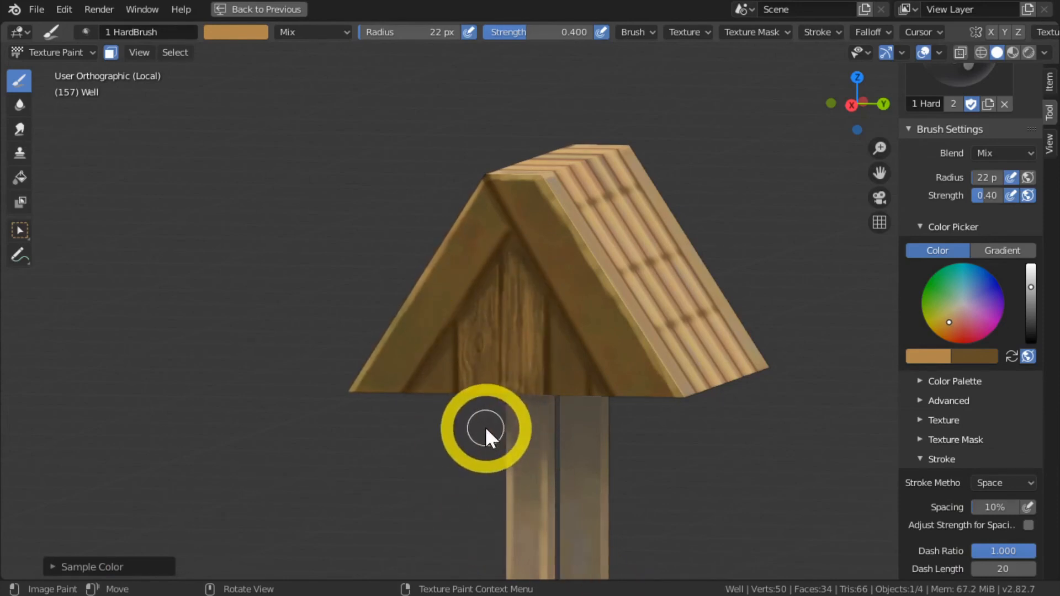
{"action": "key", "text": "bracketright"}
{"action": "key", "text": "bracketright"}
{"action": "mouse_move", "coordinate": [526, 433]}
{"action": "left_mouse_down"}
{"action": "mouse_move", "coordinate": [452, 347]}
{"action": "mouse_move", "coordinate": [475, 360]}
{"action": "left_mouse_up"}
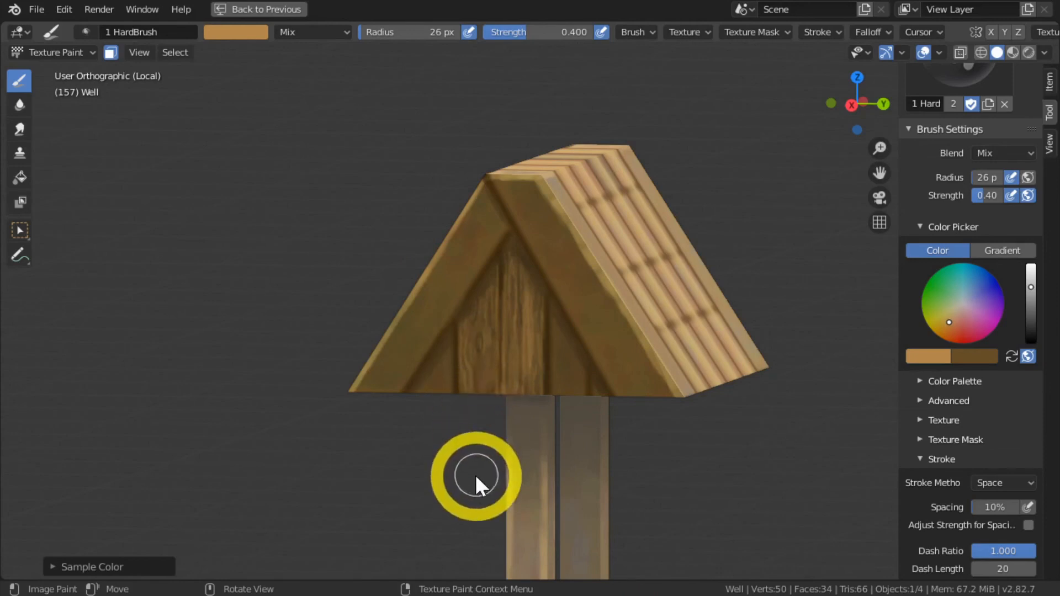
{"action": "left_click", "coordinate": [472, 369]}
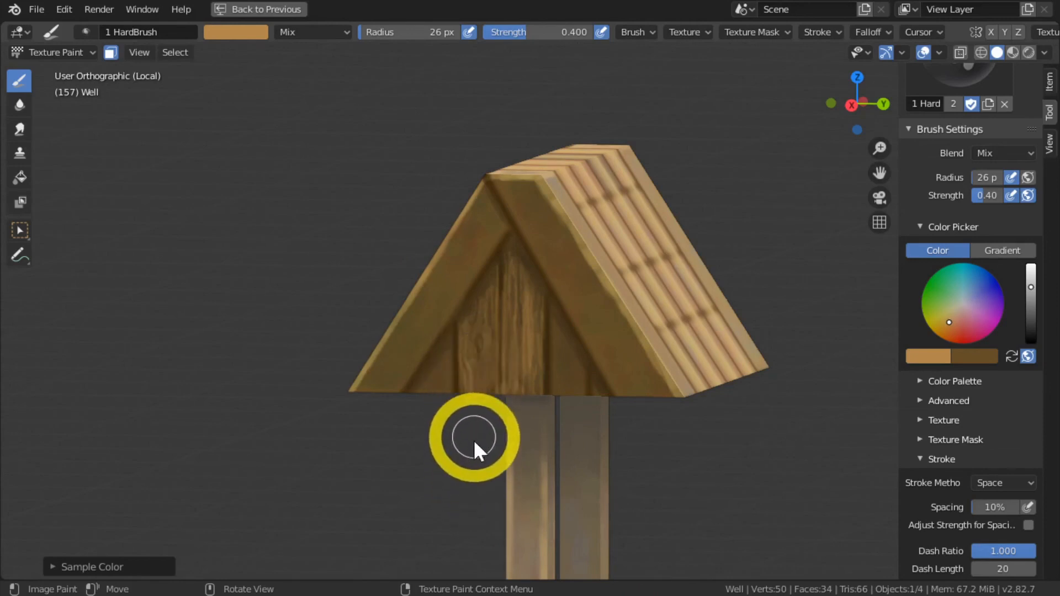
Step: Sample a dark brown from the wood, shrink the brush radius to 1 px, and touch in fine dark detail on the knotted plank
{"action": "key", "text": "s"}
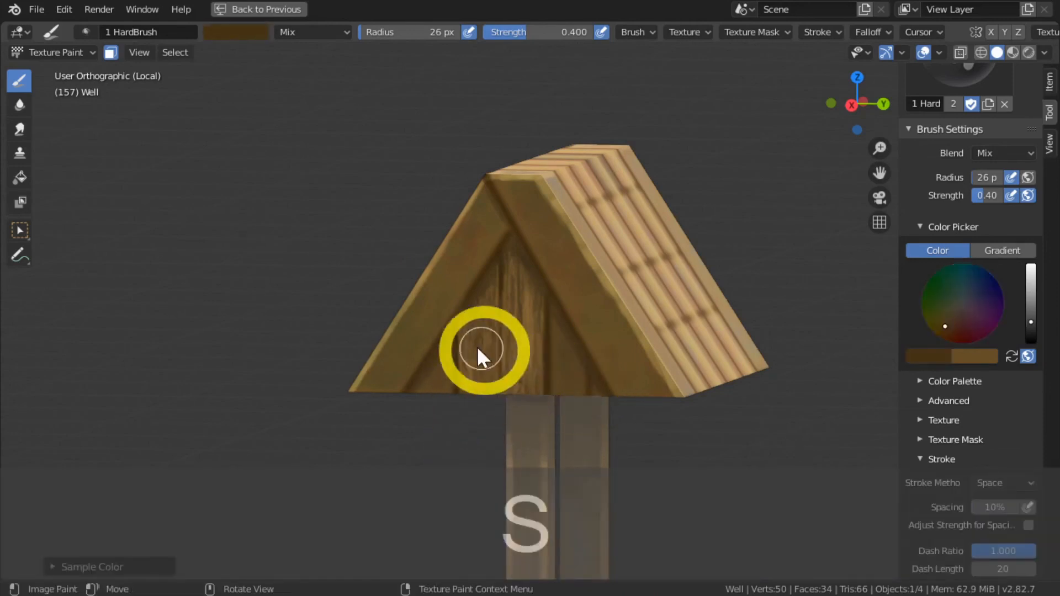
{"action": "key", "text": "bracketleft"}
{"action": "key", "text": "bracketleft"}
{"action": "key", "text": "bracketleft"}
{"action": "key", "text": "bracketleft"}
{"action": "key", "text": "bracketleft"}
{"action": "key", "text": "bracketleft"}
{"action": "key", "text": "bracketleft"}
{"action": "key", "text": "bracketleft"}
{"action": "key", "text": "bracketleft"}
{"action": "key", "text": "bracketleft"}
{"action": "key", "text": "bracketleft"}
{"action": "key", "text": "bracketleft"}
{"action": "key", "text": "bracketleft"}
{"action": "key", "text": "bracketleft"}
{"action": "key", "text": "bracketleft"}
{"action": "key", "text": "bracketleft"}
{"action": "key", "text": "bracketleft"}
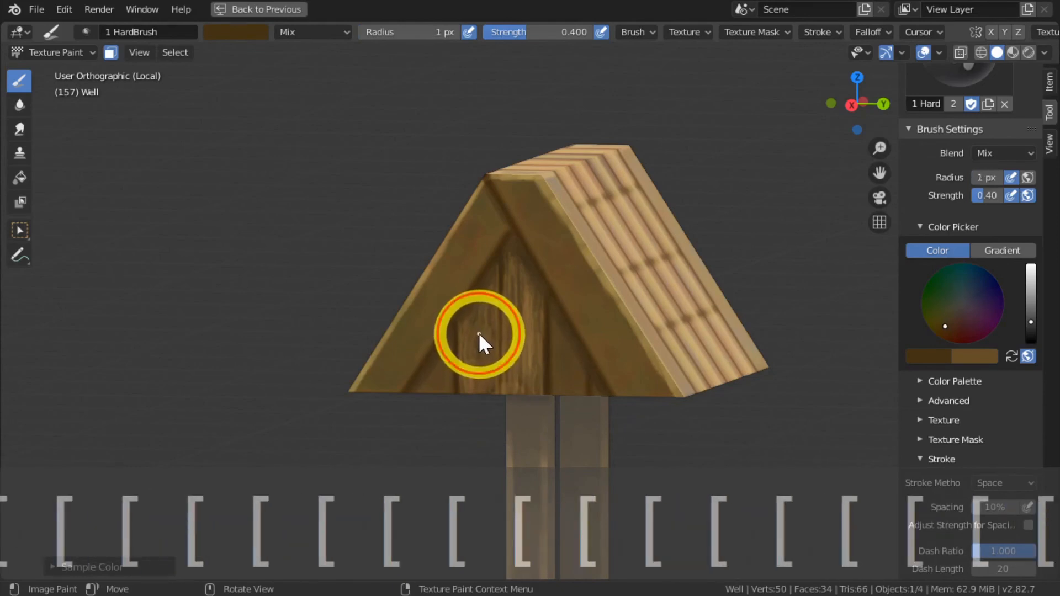
{"action": "left_click", "coordinate": [476, 339]}
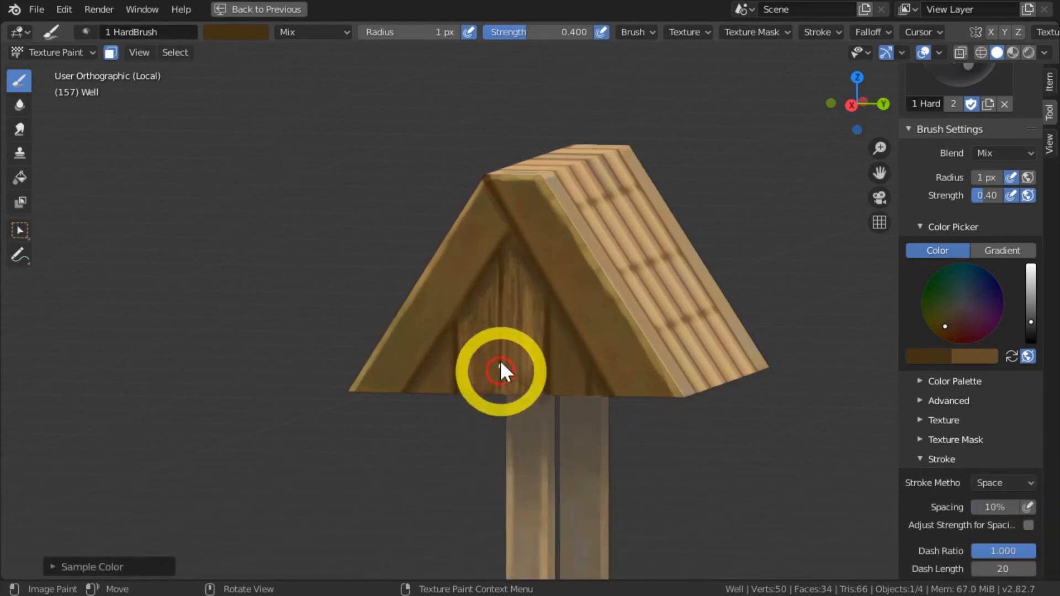
Step: Enlarge the brush radius to 6 px and repaint the dark seam between the knotted and centre planks
{"action": "key", "text": "bracketright"}
{"action": "key", "text": "bracketright"}
{"action": "key", "text": "bracketright"}
{"action": "key", "text": "bracketright"}
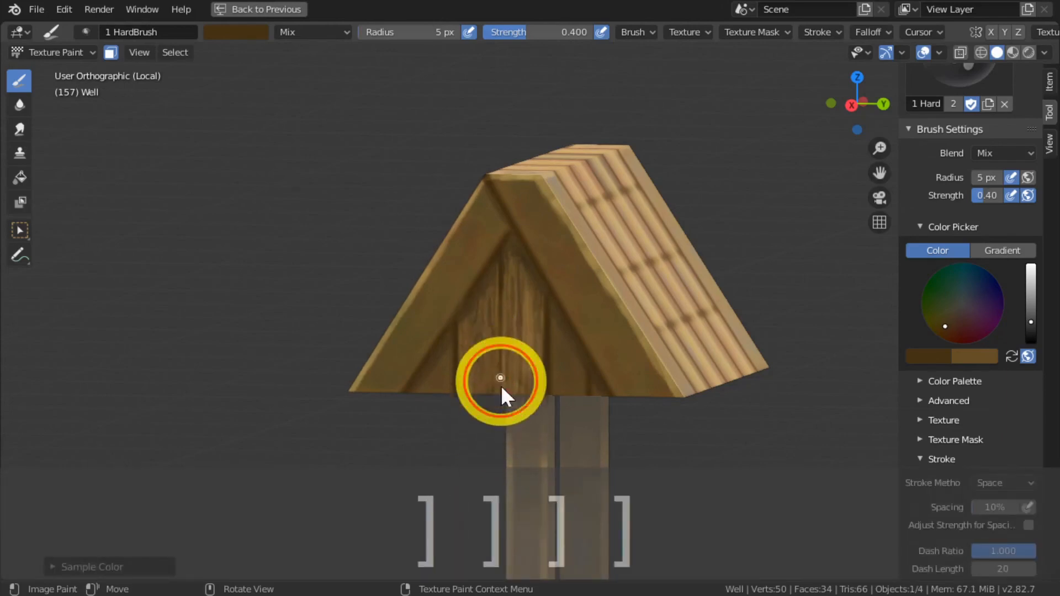
{"action": "left_click", "coordinate": [501, 446]}
{"action": "key", "text": "bracketright"}
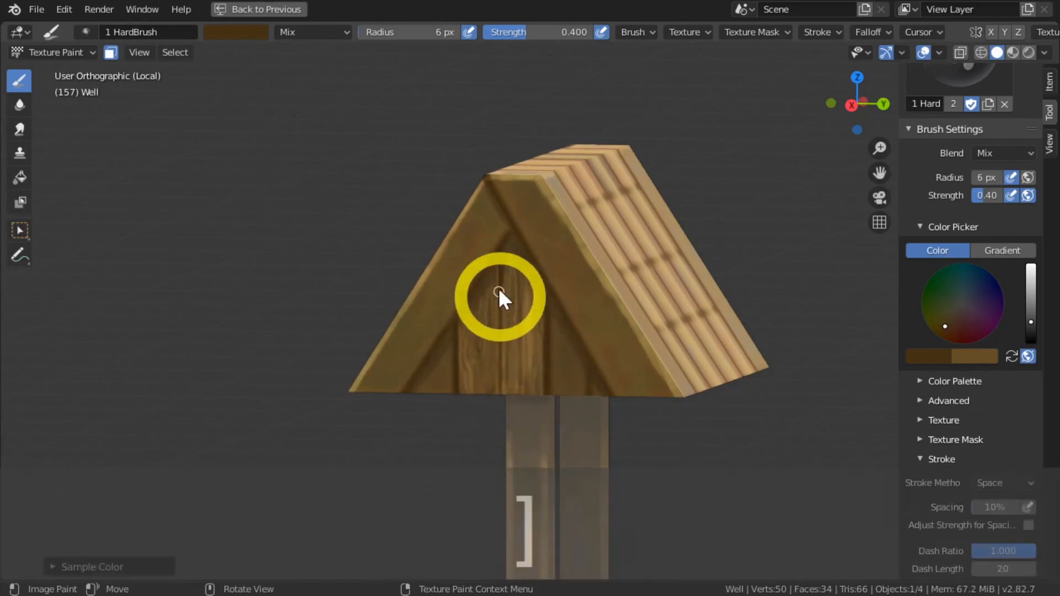
{"action": "left_click", "coordinate": [499, 260]}
{"action": "left_click_drag", "start_coordinate": [499, 260], "coordinate": [503, 389]}
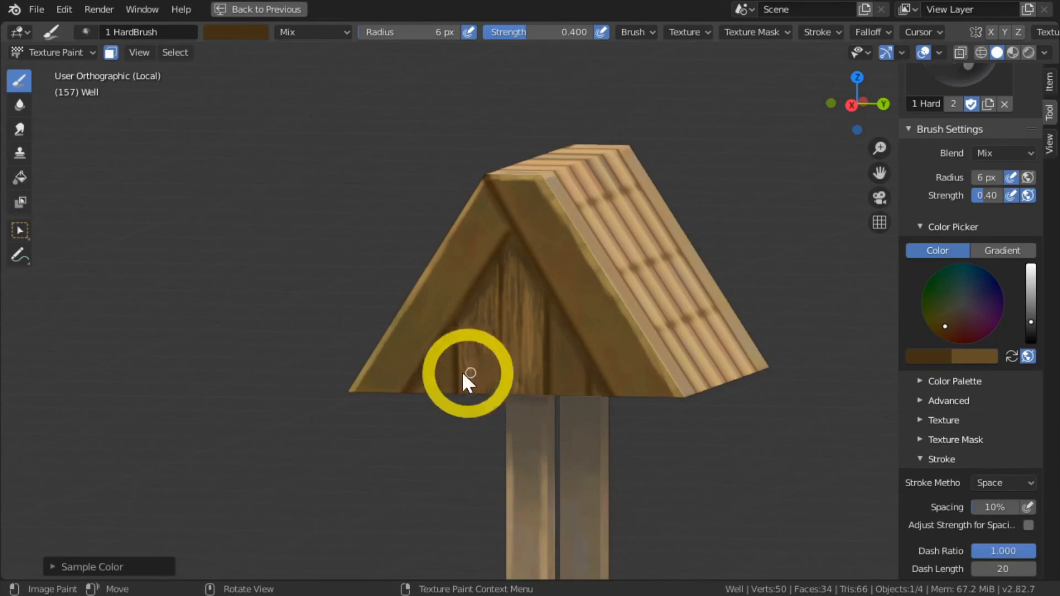
Step: In the right orthographic view, darken both side seams of the knotted plank, reducing the radius to 5 px for the centre seam
{"action": "key", "text": "KP_3"}
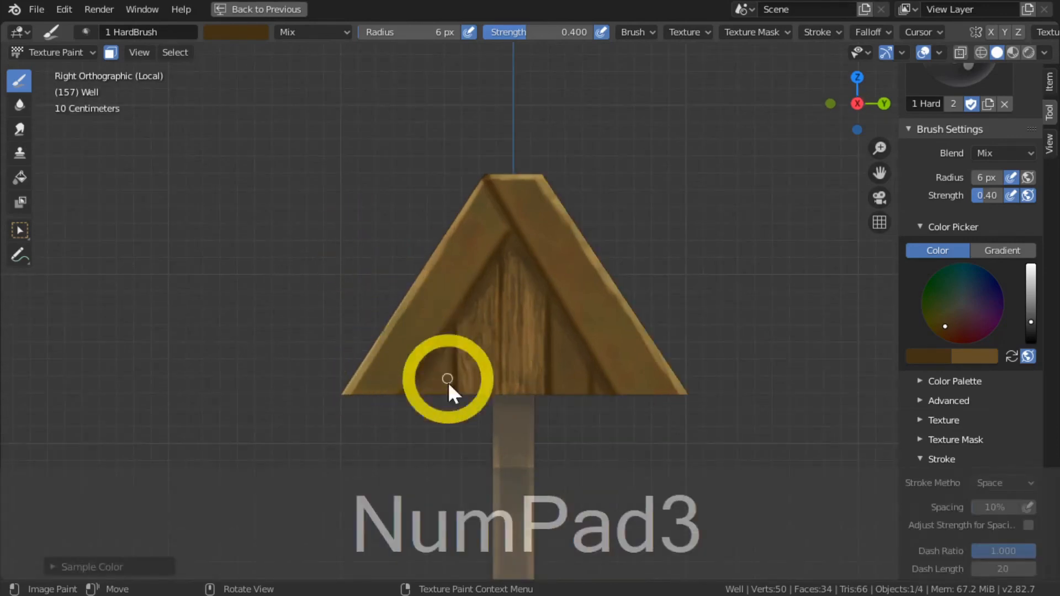
{"action": "left_click_drag", "start_coordinate": [499, 303], "coordinate": [501, 402]}
{"action": "left_click_drag", "start_coordinate": [458, 323], "coordinate": [456, 381]}
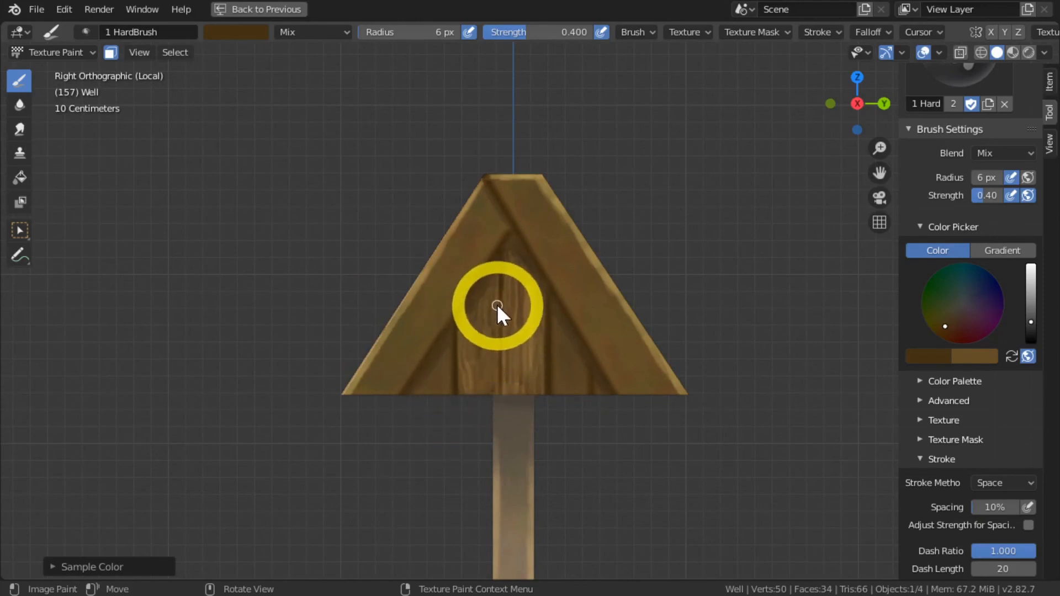
{"action": "key", "text": "bracketleft"}
{"action": "left_click_drag", "start_coordinate": [498, 338], "coordinate": [498, 381]}
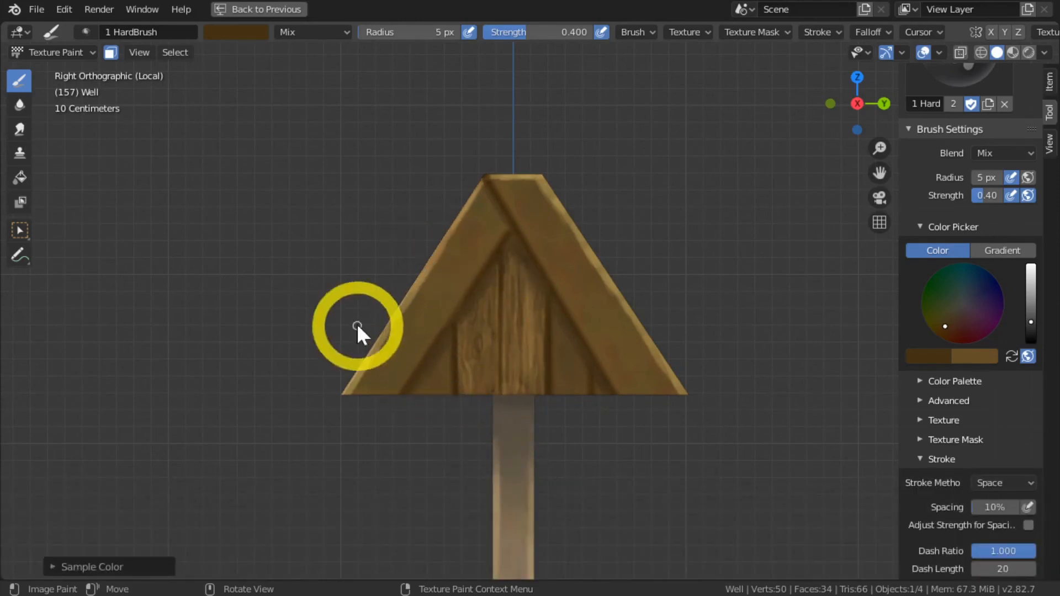
Step: Sample the wood colour, darken it to a very dark brown, and paint vertical grain strokes on the shaded plank beside the centre plank
{"action": "middle_click_drag", "start_coordinate": [369, 314], "coordinate": [334, 199], "text": "shift"}
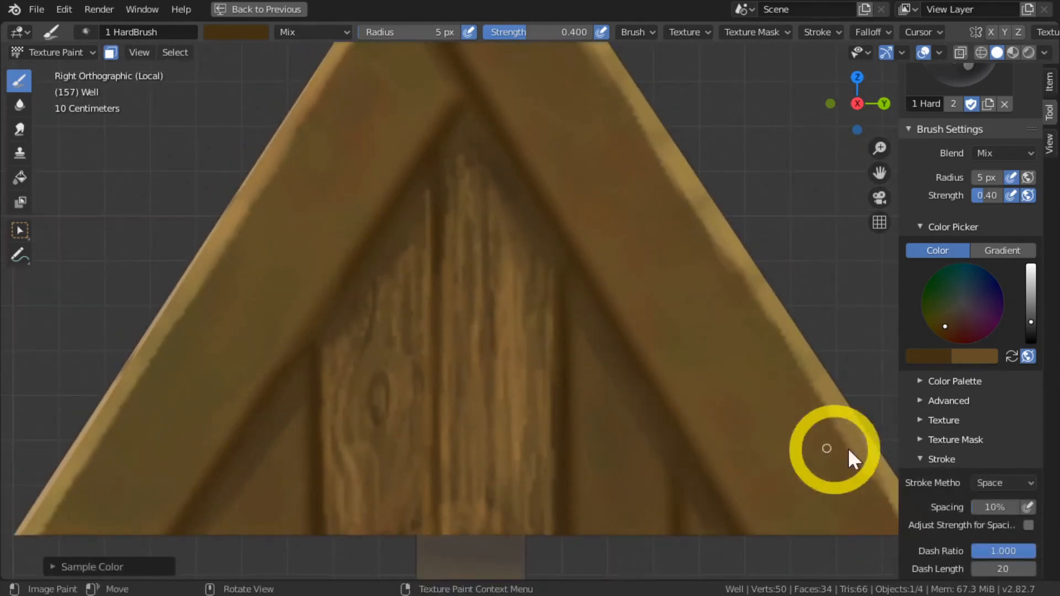
{"action": "key", "text": "s"}
{"action": "left_click", "coordinate": [1032, 329]}
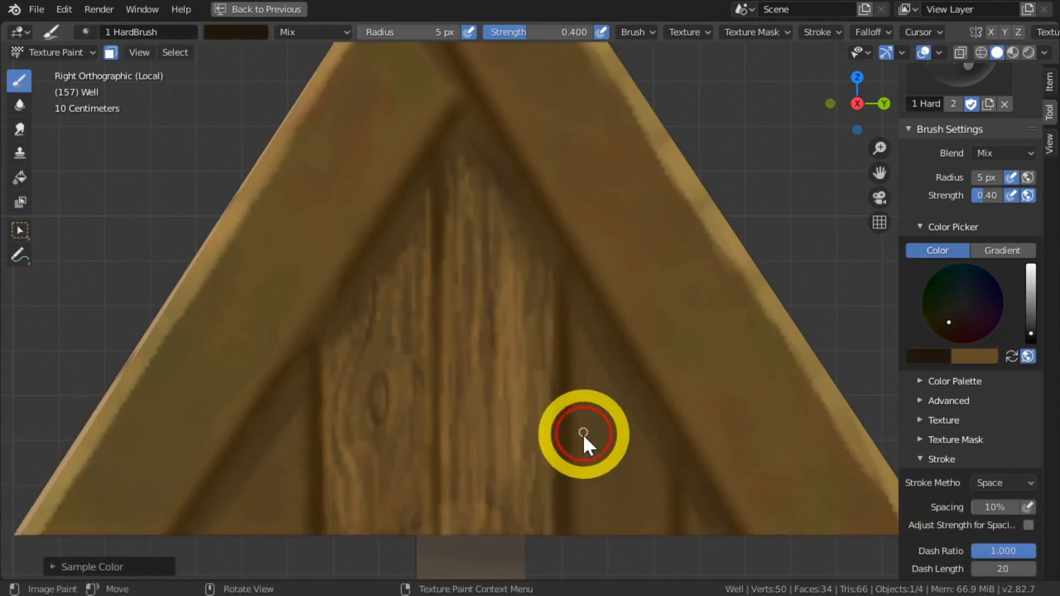
{"action": "left_click_drag", "start_coordinate": [612, 428], "coordinate": [608, 487]}
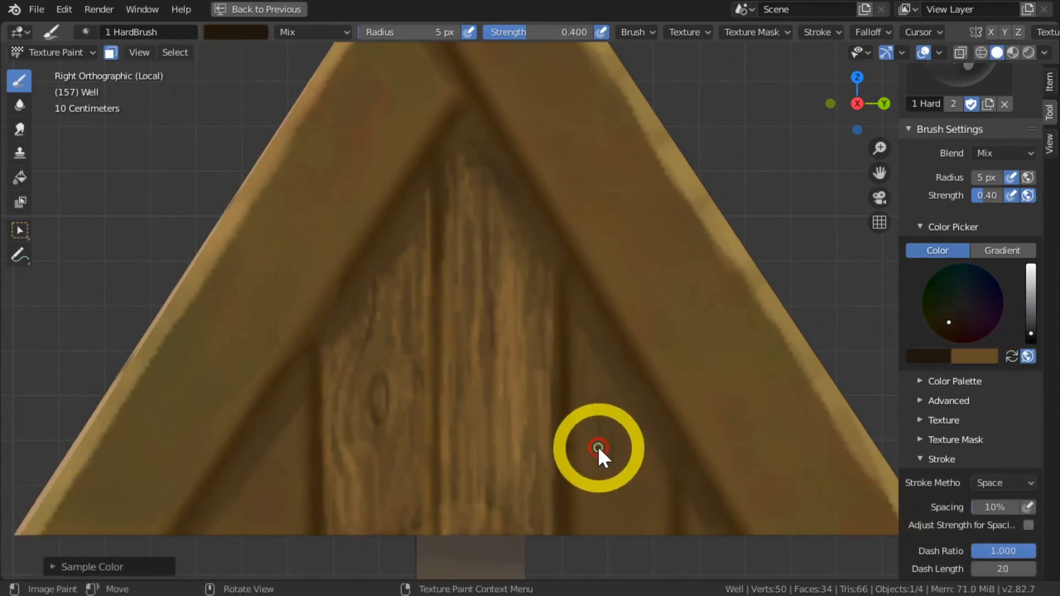
{"action": "left_click_drag", "start_coordinate": [599, 447], "coordinate": [593, 522]}
{"action": "left_click_drag", "start_coordinate": [621, 488], "coordinate": [622, 524]}
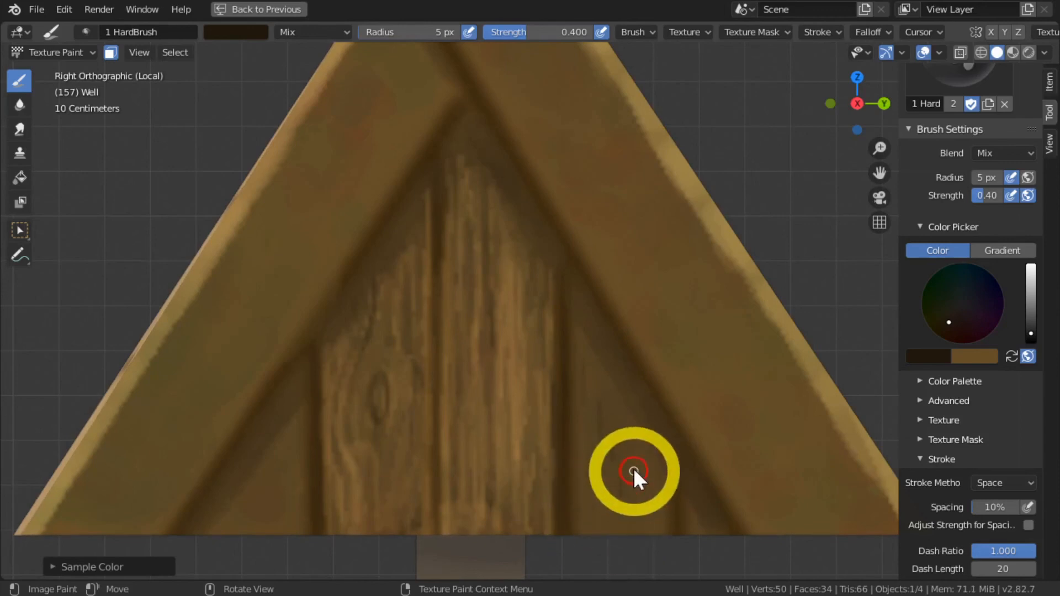
{"action": "left_click_drag", "start_coordinate": [634, 471], "coordinate": [644, 544]}
Step: Add short dark grain strokes along the centre plank and a few more low on the shaded plank beside it
{"action": "left_click_drag", "start_coordinate": [535, 451], "coordinate": [531, 472]}
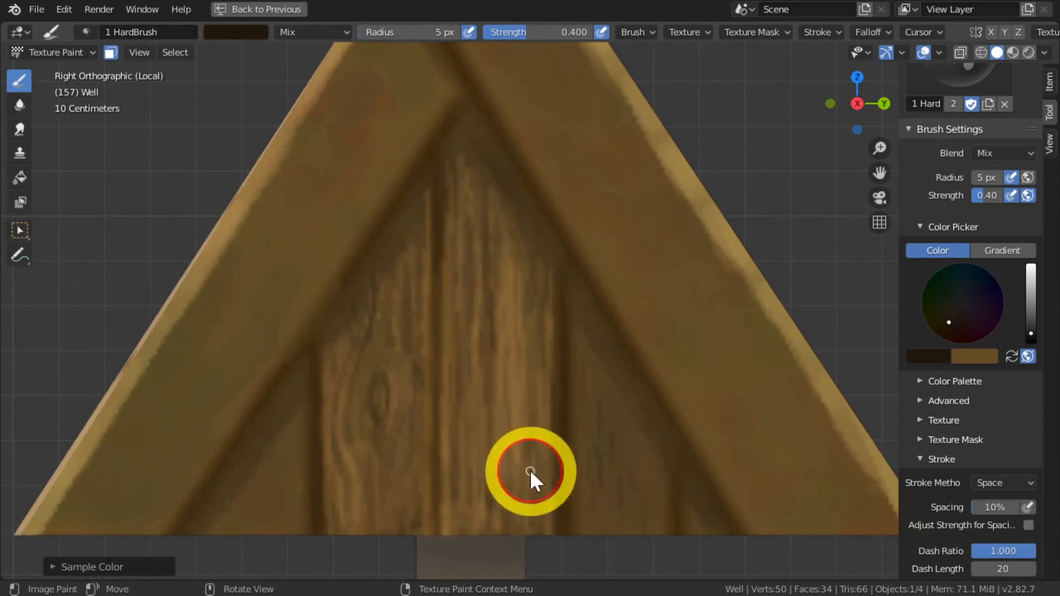
{"action": "mouse_move", "coordinate": [490, 319]}
{"action": "left_mouse_down"}
{"action": "mouse_move", "coordinate": [494, 365]}
{"action": "mouse_move", "coordinate": [503, 339]}
{"action": "left_mouse_up"}
{"action": "left_click_drag", "start_coordinate": [508, 312], "coordinate": [508, 322]}
{"action": "left_click_drag", "start_coordinate": [514, 414], "coordinate": [514, 431]}
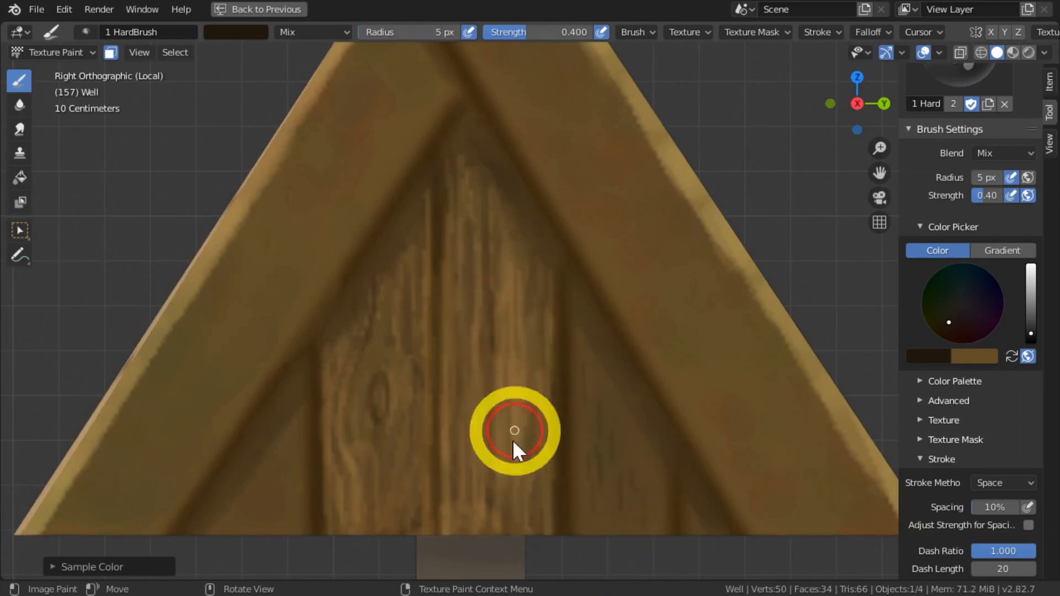
{"action": "left_click_drag", "start_coordinate": [467, 383], "coordinate": [474, 398]}
{"action": "left_click_drag", "start_coordinate": [604, 512], "coordinate": [606, 534]}
{"action": "left_click_drag", "start_coordinate": [631, 506], "coordinate": [631, 523]}
Step: Paint dark grain marks around the knot and upper edge of the knotted plank, and longer vertical ones on the centre plank
{"action": "mouse_move", "coordinate": [383, 387]}
{"action": "left_mouse_down"}
{"action": "mouse_move", "coordinate": [390, 410]}
{"action": "mouse_move", "coordinate": [405, 413]}
{"action": "left_mouse_up"}
{"action": "left_click_drag", "start_coordinate": [396, 367], "coordinate": [389, 350]}
{"action": "left_click_drag", "start_coordinate": [407, 246], "coordinate": [412, 266]}
{"action": "left_click_drag", "start_coordinate": [523, 391], "coordinate": [525, 378]}
{"action": "left_click_drag", "start_coordinate": [531, 326], "coordinate": [531, 384]}
{"action": "left_click_drag", "start_coordinate": [519, 335], "coordinate": [517, 376]}
{"action": "left_click_drag", "start_coordinate": [467, 436], "coordinate": [469, 453]}
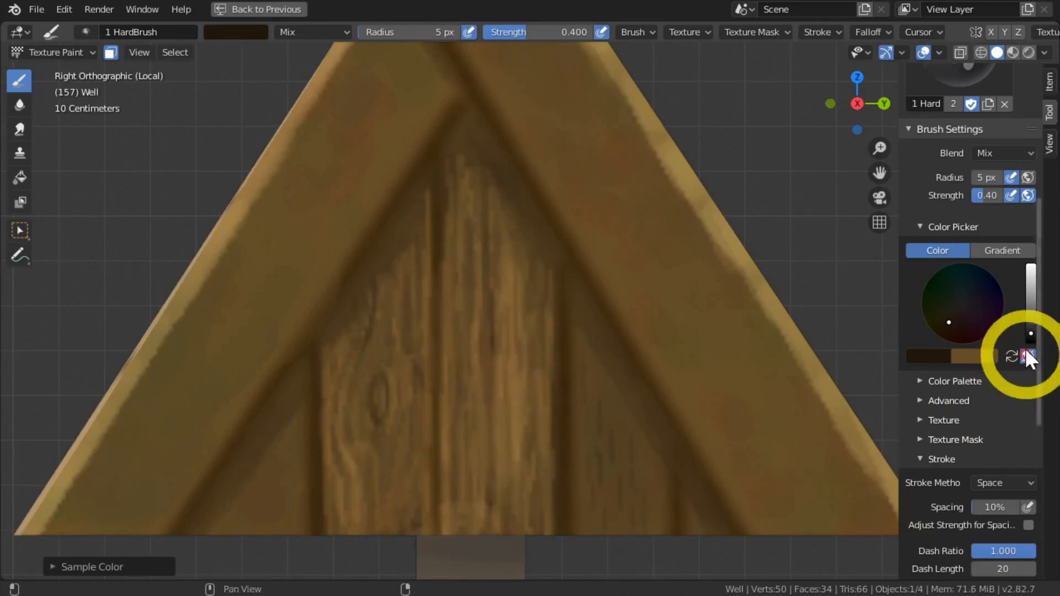
Step: Darken the brush colour to near black and accent the grain on the shaded and centre planks, then inspect the gable from an angle
{"action": "left_click_drag", "start_coordinate": [1031, 335], "coordinate": [1030, 341]}
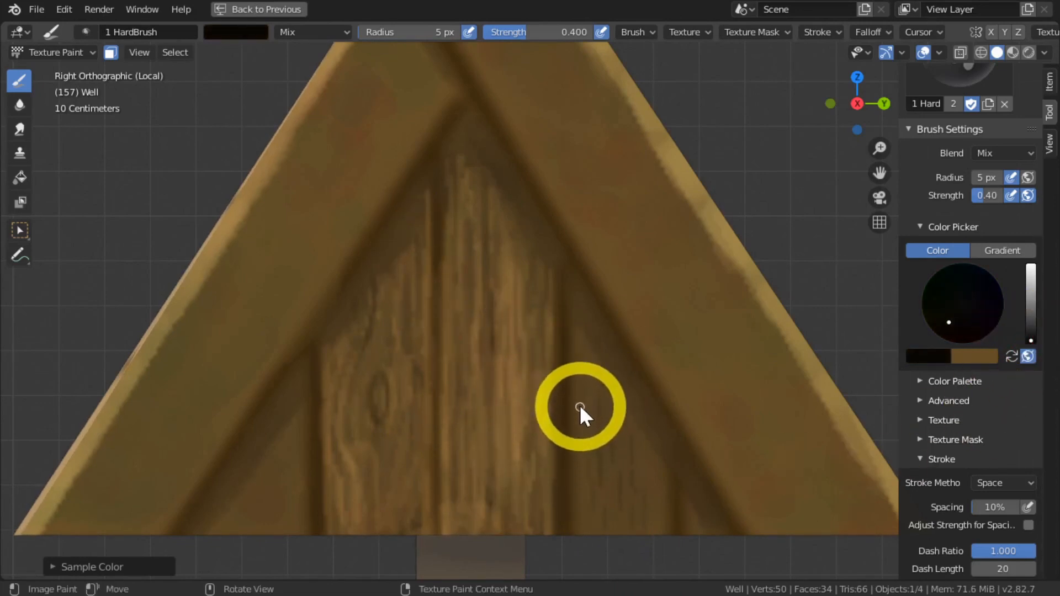
{"action": "left_click_drag", "start_coordinate": [587, 420], "coordinate": [597, 441]}
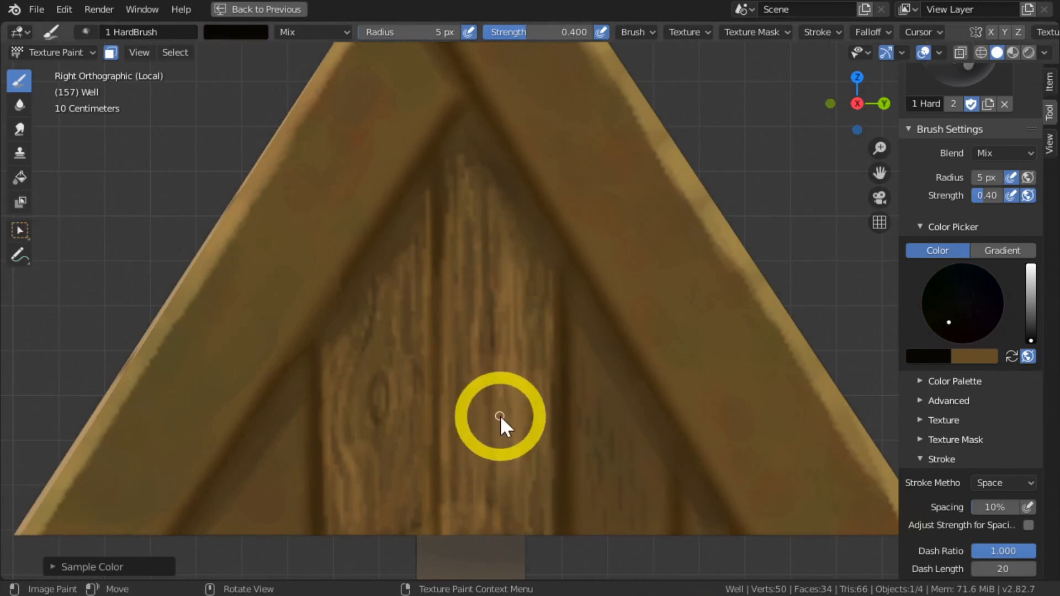
{"action": "left_click_drag", "start_coordinate": [500, 413], "coordinate": [492, 534]}
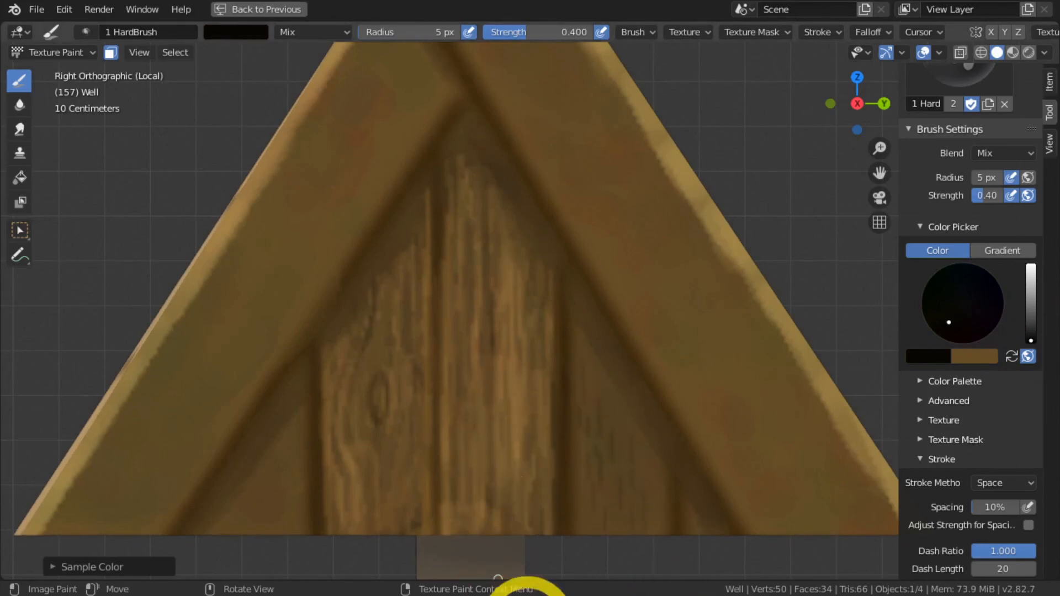
{"action": "scroll", "coordinate": [449, 373], "scroll_direction": "down", "scroll_amount": 8}
{"action": "middle_click_drag", "start_coordinate": [499, 489], "coordinate": [667, 462]}
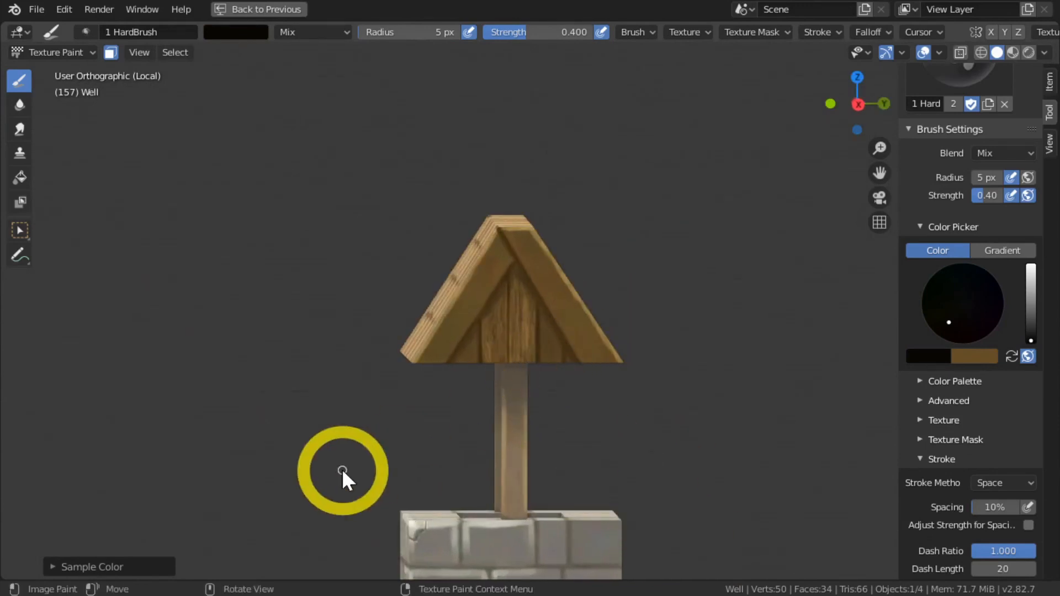